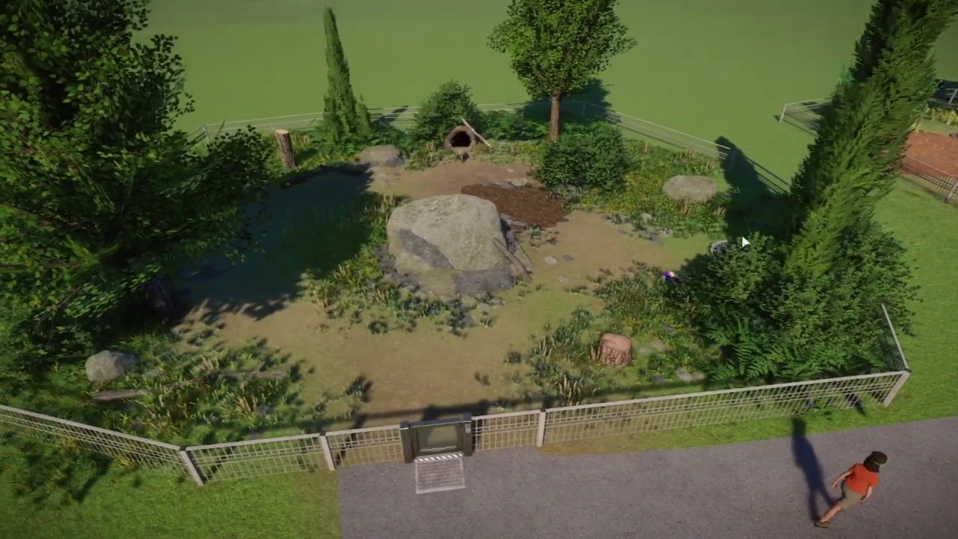
- Examine the finished example habitat's planting, pond, central boulder and shelter from close up and from farther away
scroll(485, 298, down, 2)
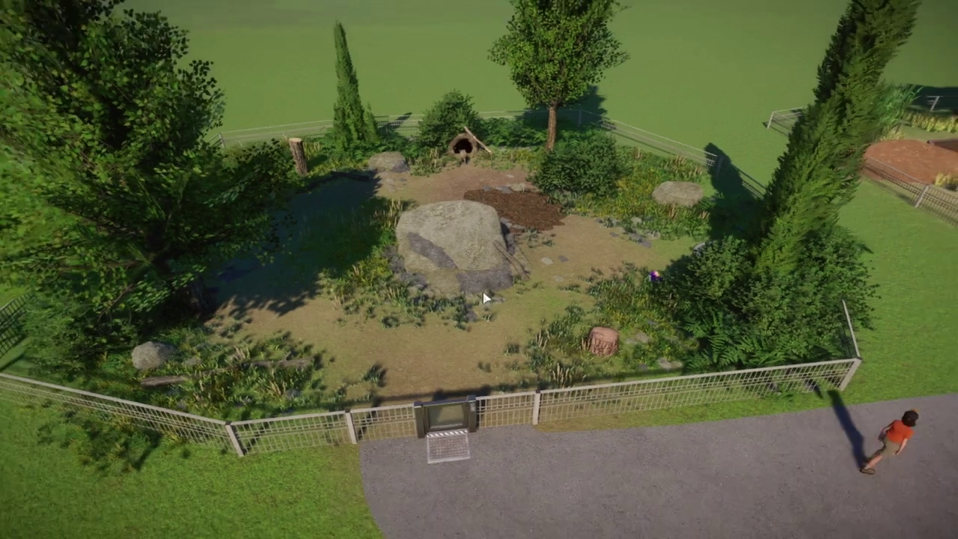
mouse_move(485, 298)
mouse_down()
mouse_move(599, 288)
mouse_move(485, 298)
mouse_up()
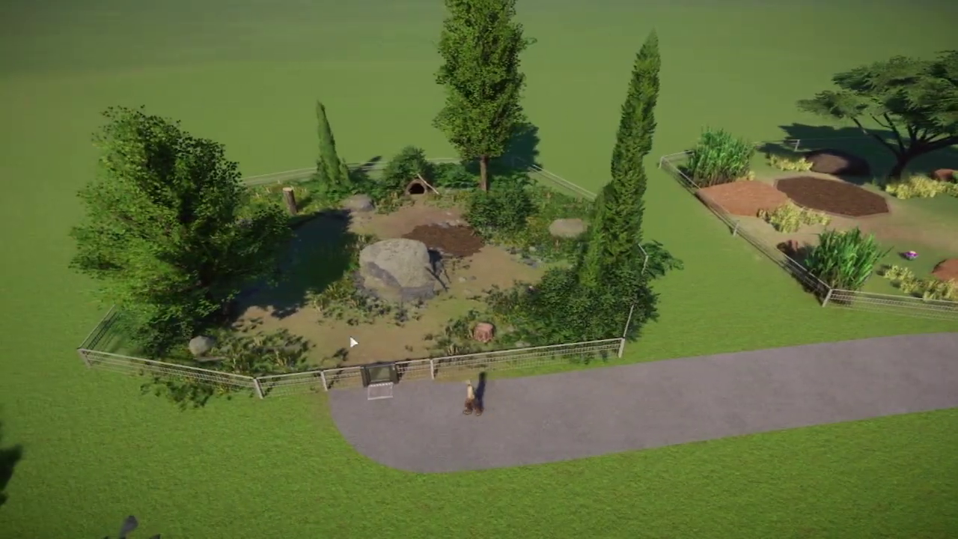
scroll(436, 268, up, 4)
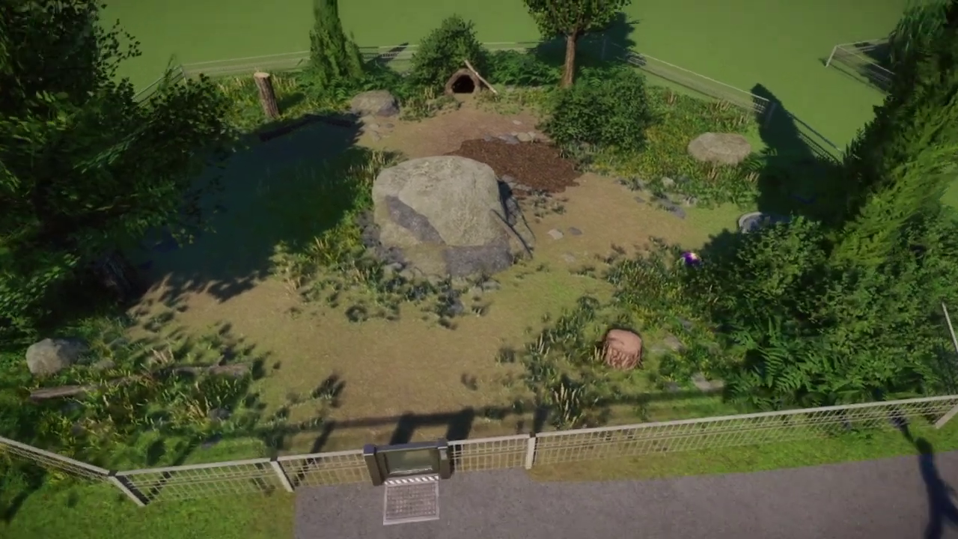
scroll(447, 302, down, 2)
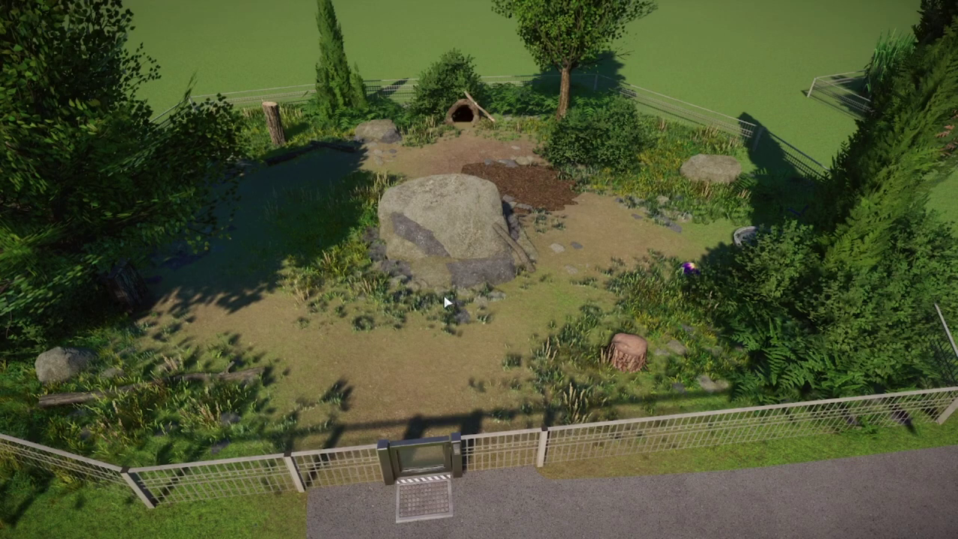
scroll(445, 302, down, 5)
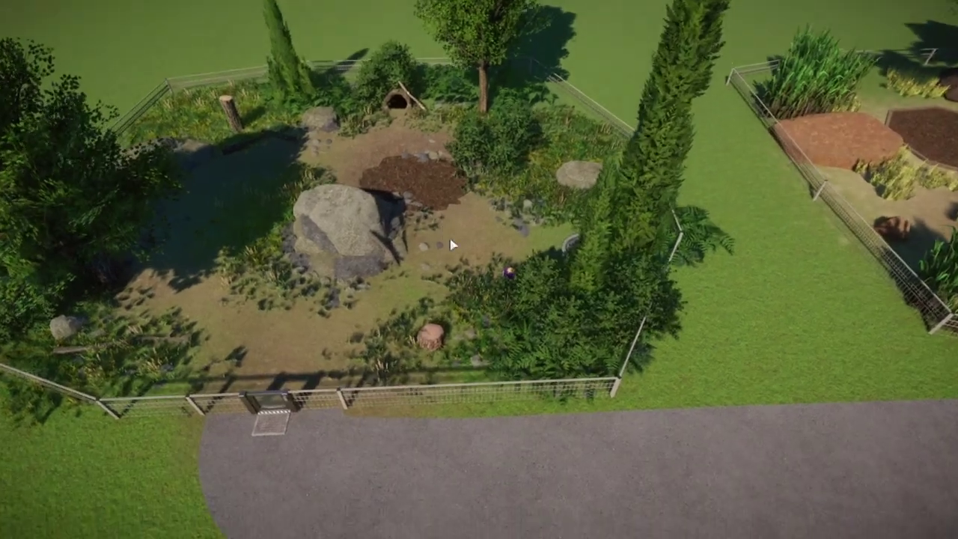
scroll(452, 244, down, 2)
scroll(446, 93, up, 1)
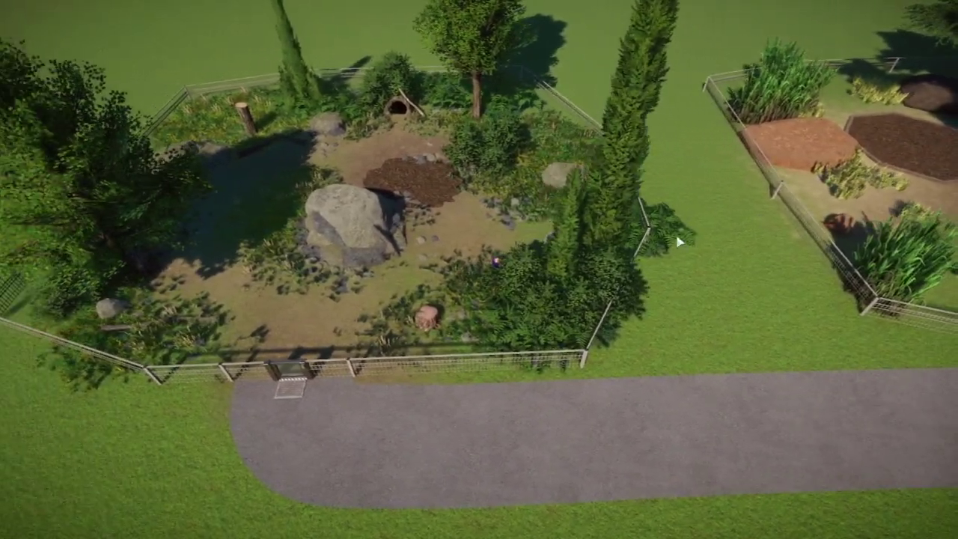
scroll(678, 241, up, 5)
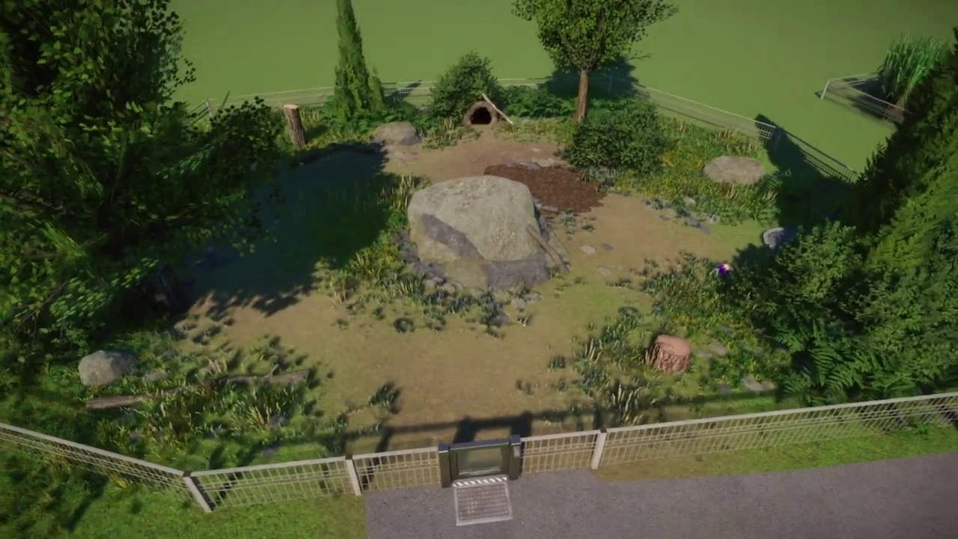
scroll(541, 208, down, 1)
scroll(542, 210, up, 1)
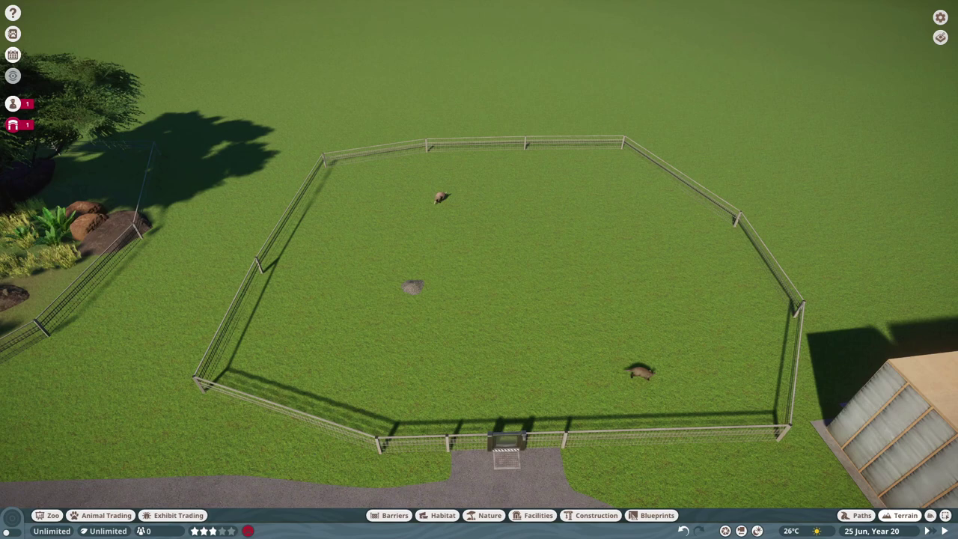
- Examine the empty fenced habitat, its gate and the surrounding path from several distances
scroll(622, 417, down, 2)
mouse_move(621, 417)
mouse_down()
mouse_move(621, 367)
mouse_move(621, 417)
mouse_up()
scroll(621, 417, down, 3)
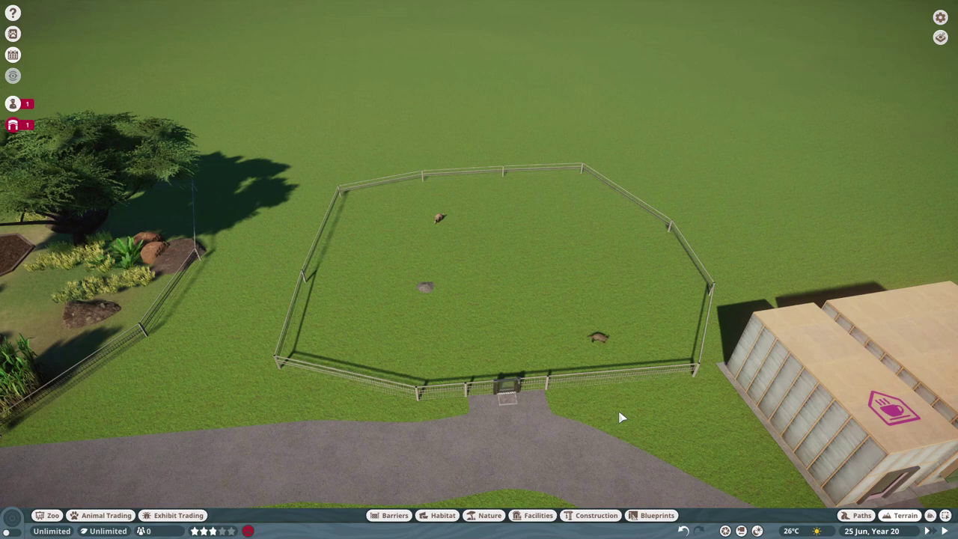
scroll(619, 412, up, 4)
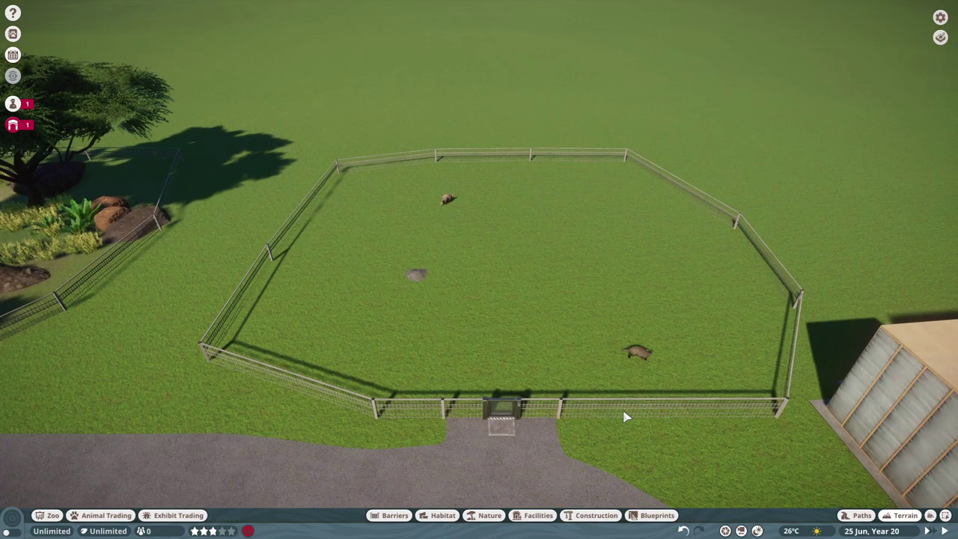
scroll(625, 417, down, 3)
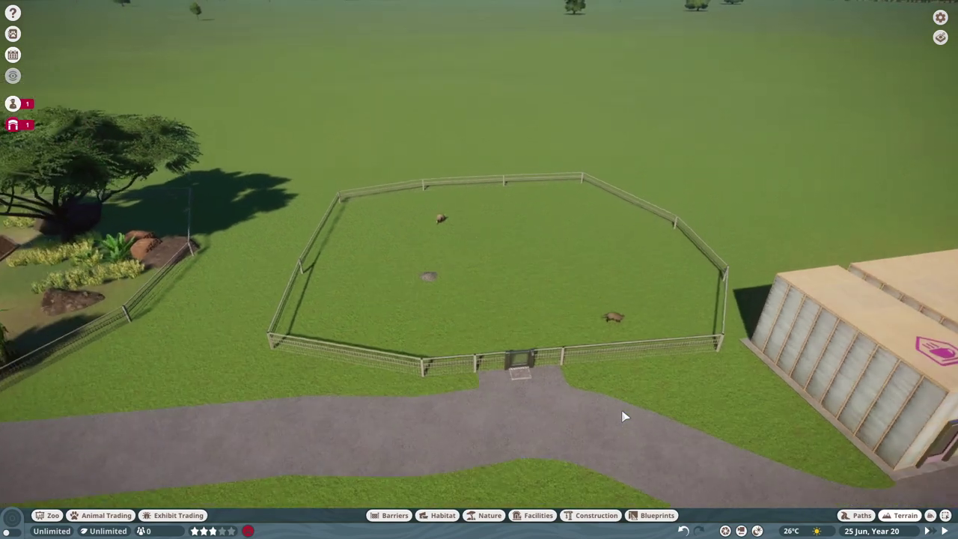
scroll(625, 417, down, 2)
scroll(631, 305, up, 3)
scroll(627, 302, down, 4)
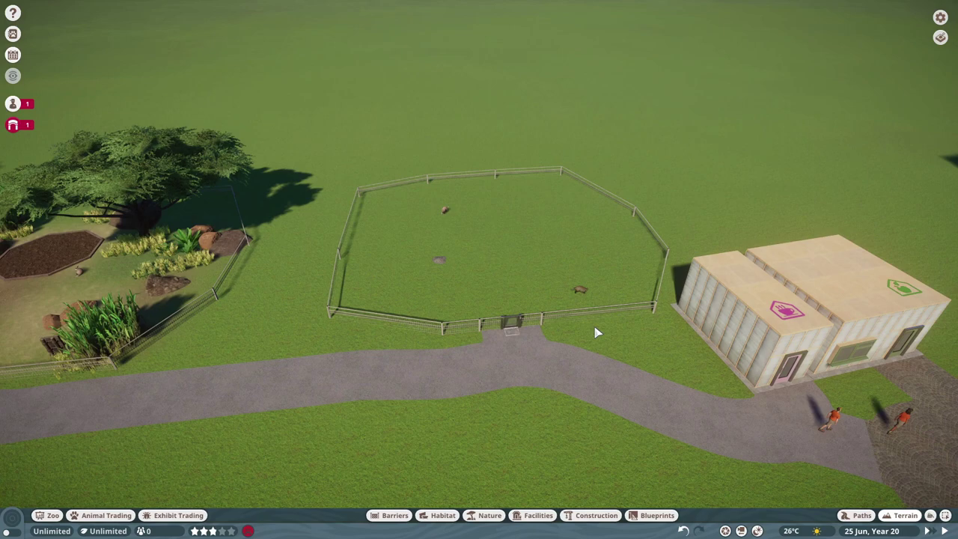
scroll(597, 333, up, 4)
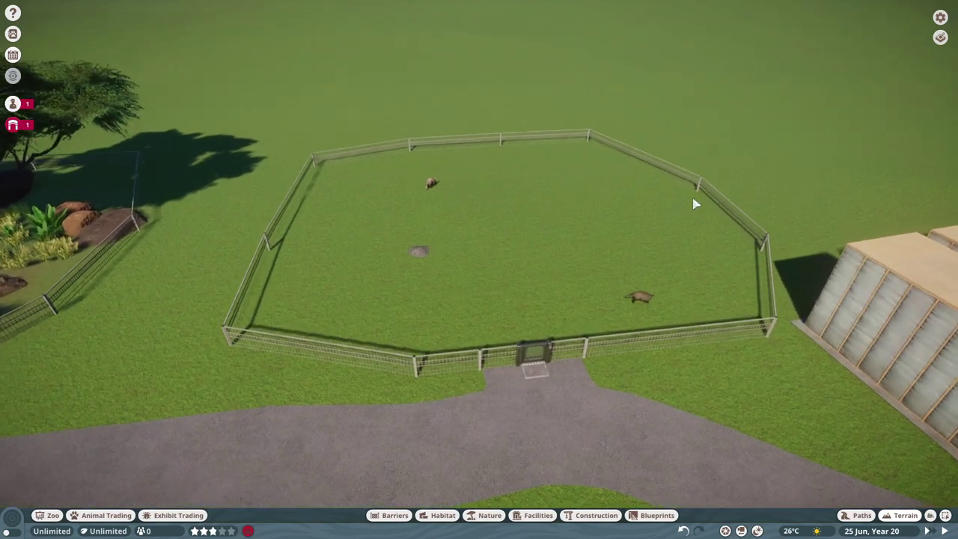
key(s)
key(w)
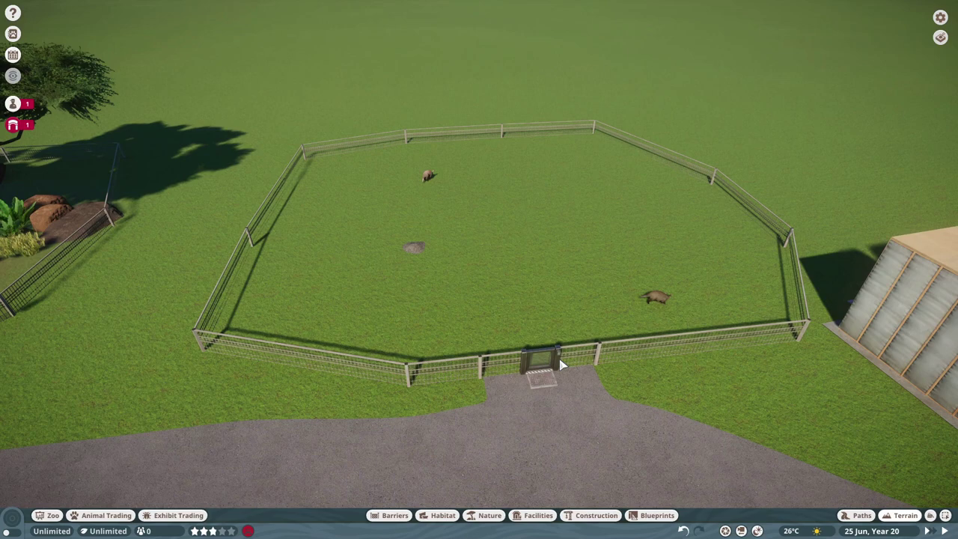
key(s)
key(w)
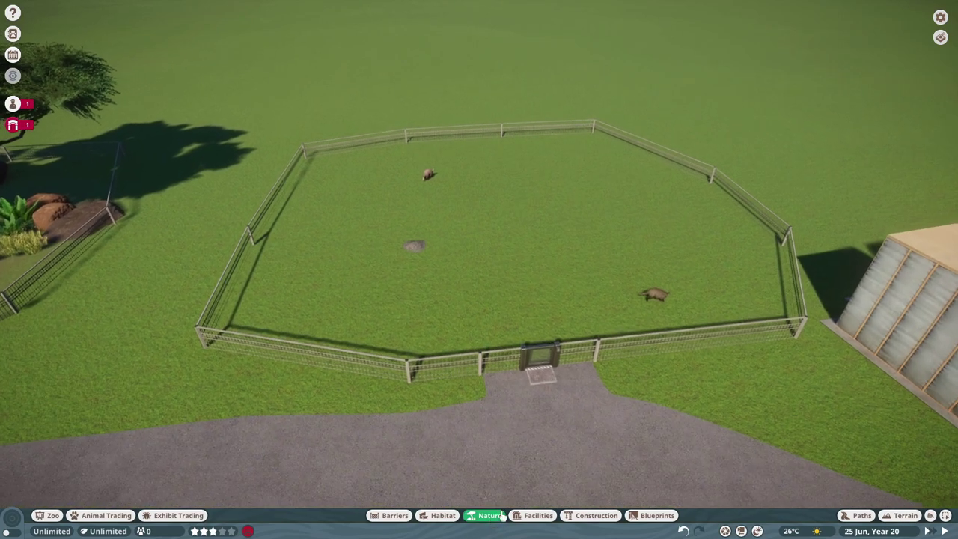
- Place a $60 medium temperate broadleaf tree from the nature items outside the habitat's back-right fence
click(503, 515)
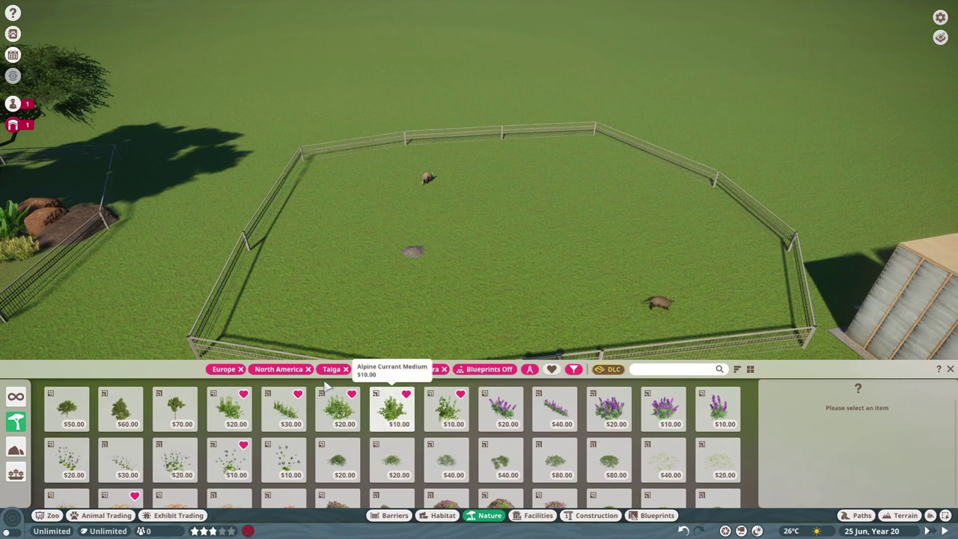
scroll(445, 419, down, 5)
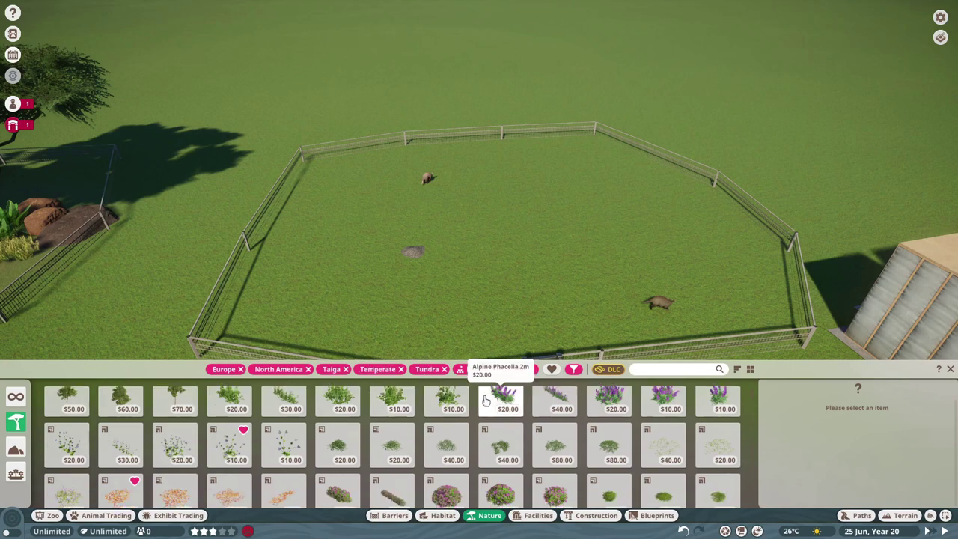
click(445, 425)
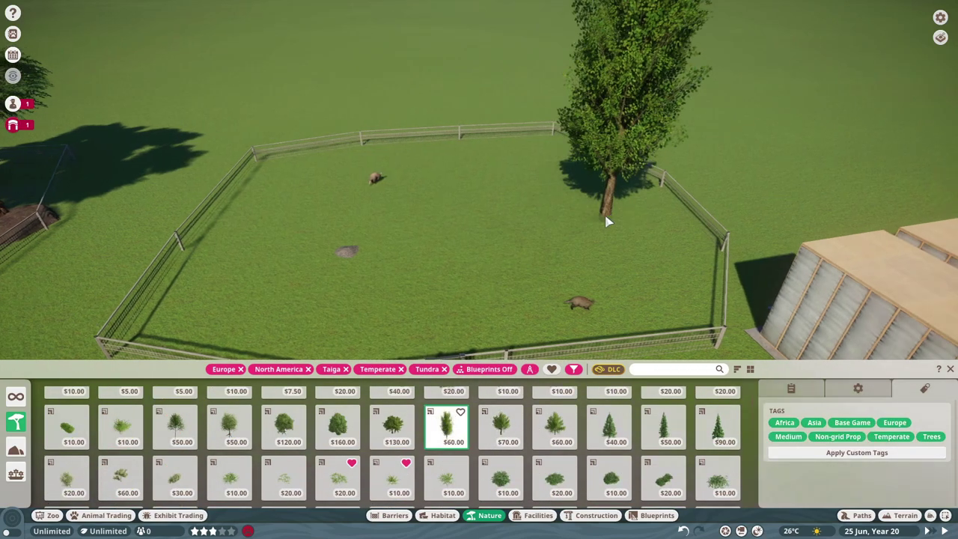
scroll(607, 214, up, 5)
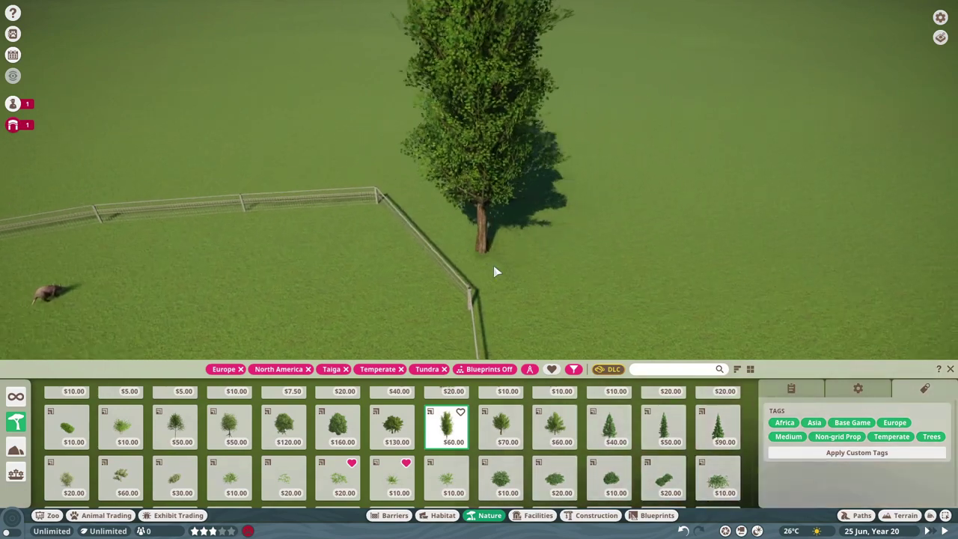
click(494, 263)
- Place two different $20 cypress trees, one of them Cypress Tree 03, beside the broadleaf tree outside the fence
scroll(522, 441, down, 2)
scroll(521, 441, down, 5)
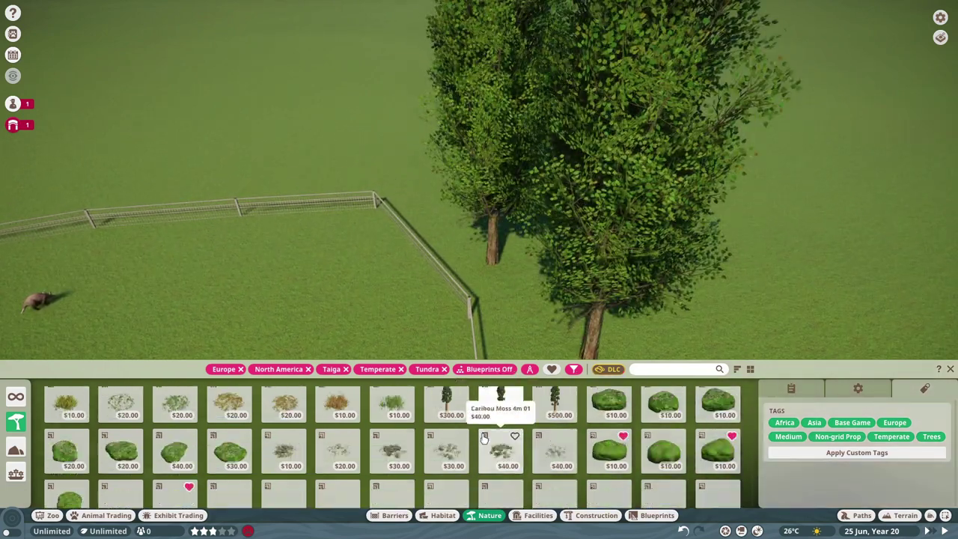
click(337, 398)
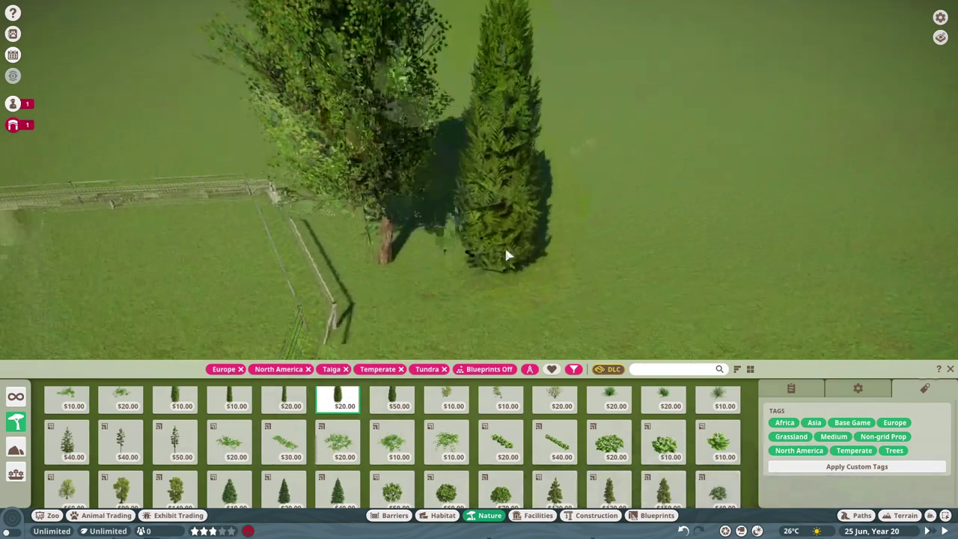
click(509, 250)
click(283, 397)
click(564, 247)
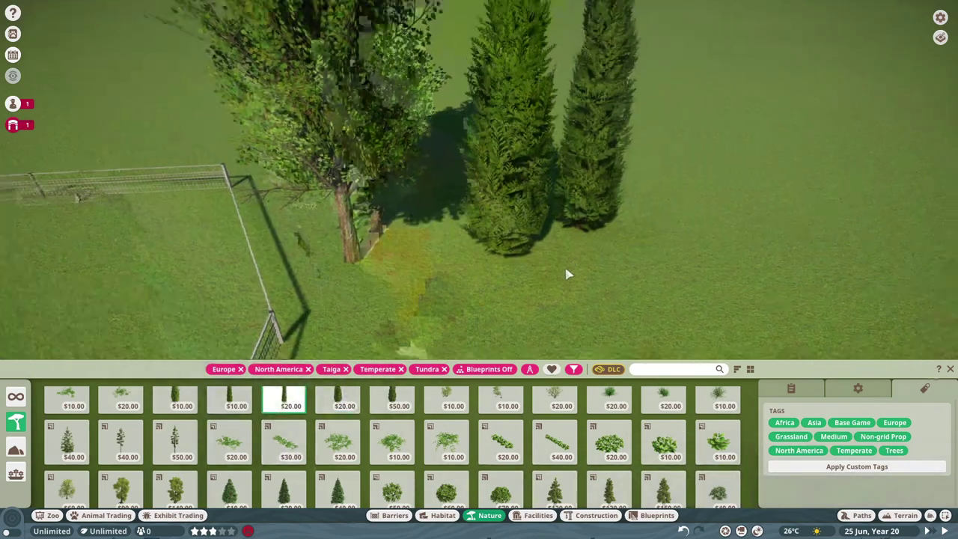
scroll(557, 276, down, 5)
key(a)
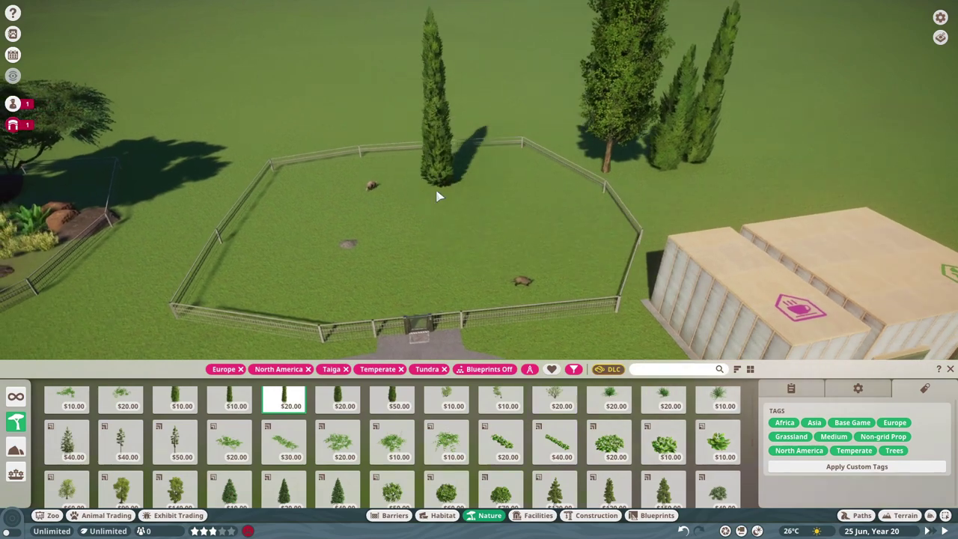
scroll(465, 182, up, 3)
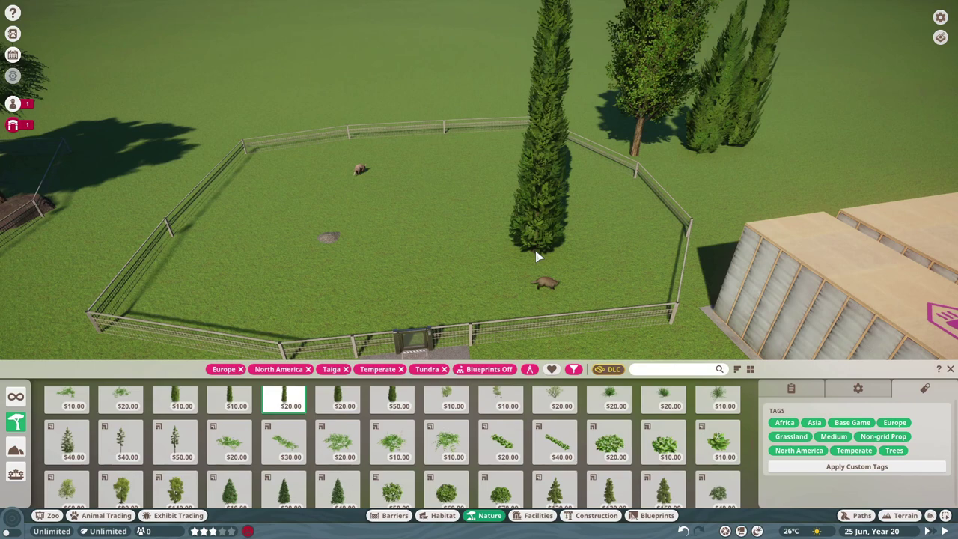
scroll(536, 256, down, 3)
key(a)
scroll(568, 229, up, 3)
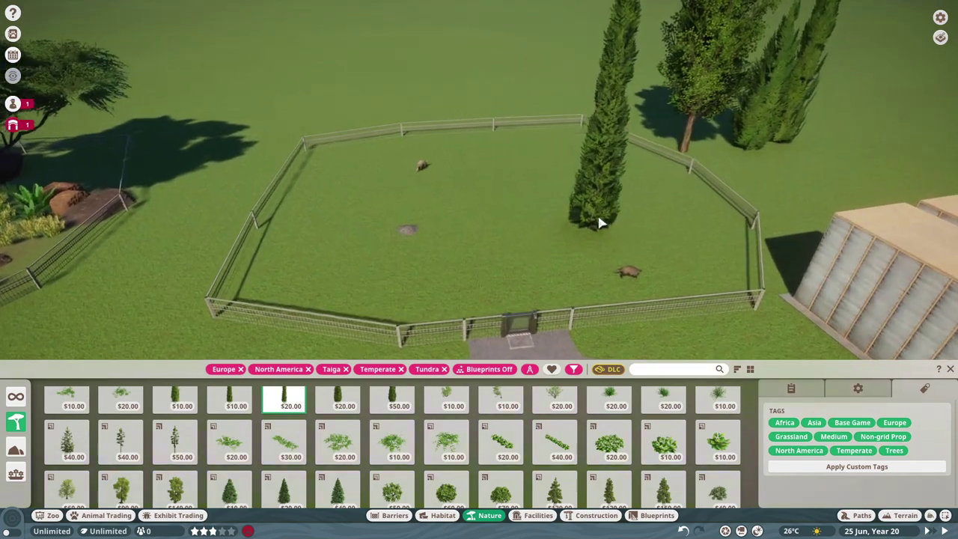
key(d)
scroll(554, 232, down, 2)
scroll(591, 224, up, 2)
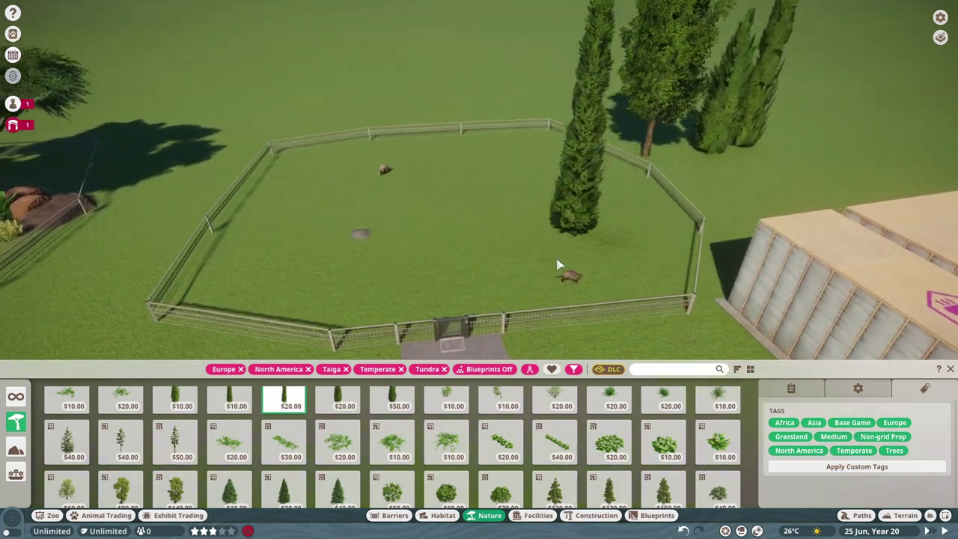
scroll(557, 264, up, 5)
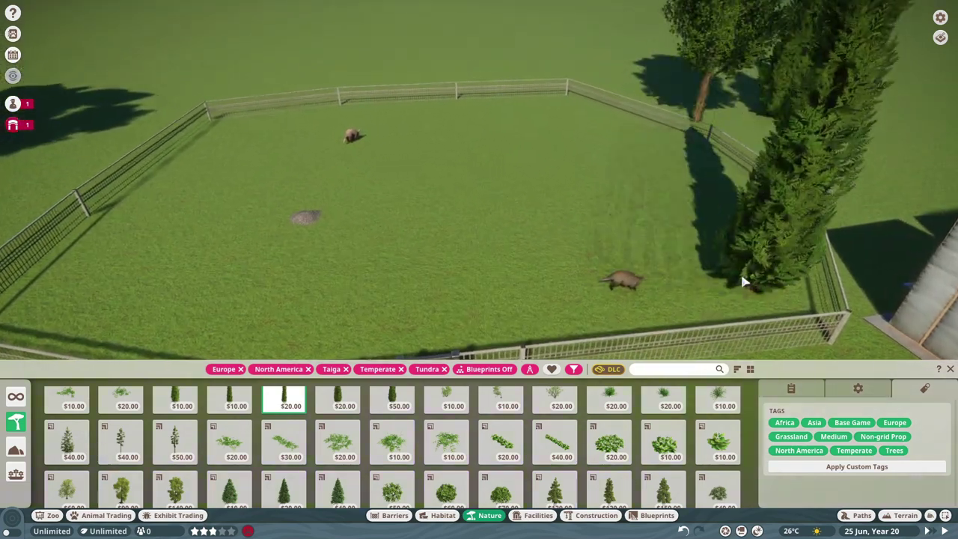
scroll(618, 262, down, 2)
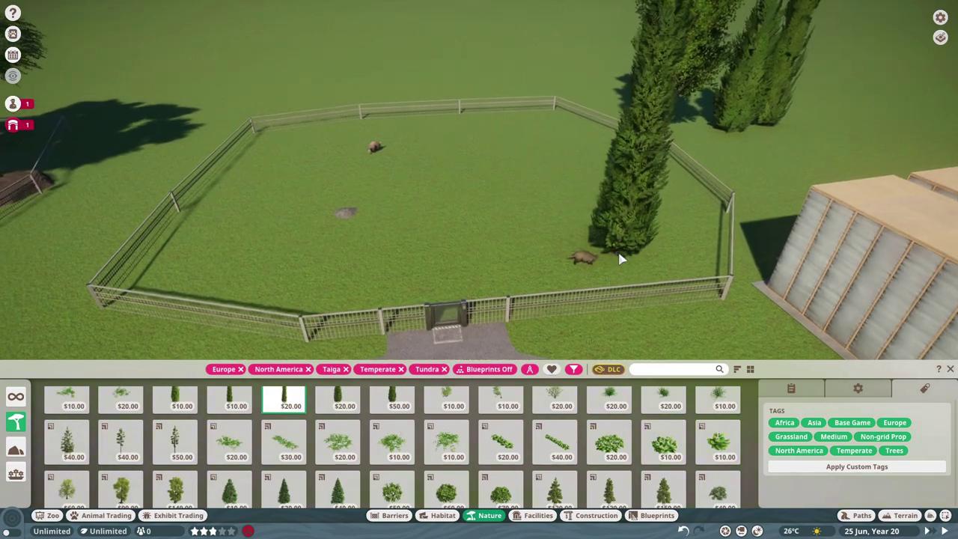
scroll(610, 260, up, 2)
scroll(617, 252, down, 2)
scroll(606, 277, up, 2)
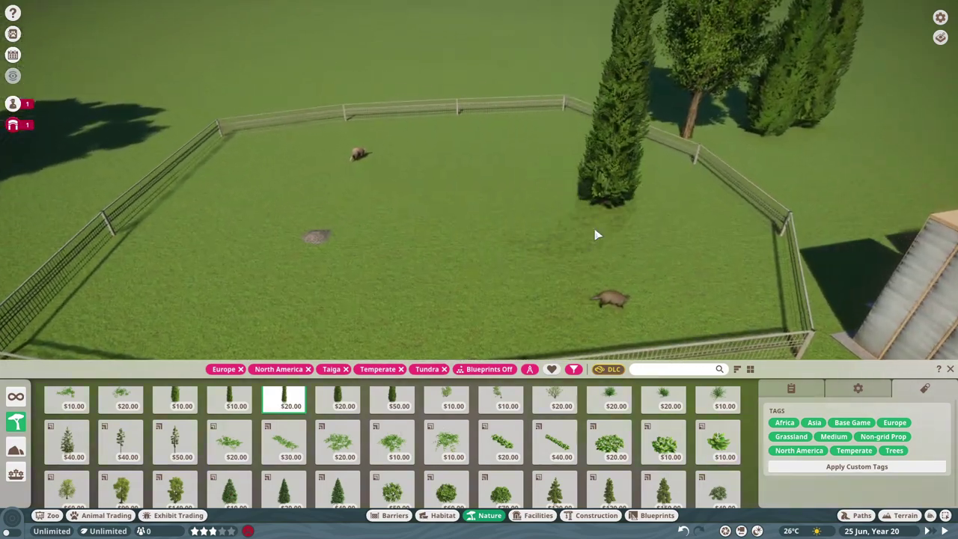
scroll(621, 243, down, 2)
scroll(801, 189, up, 1)
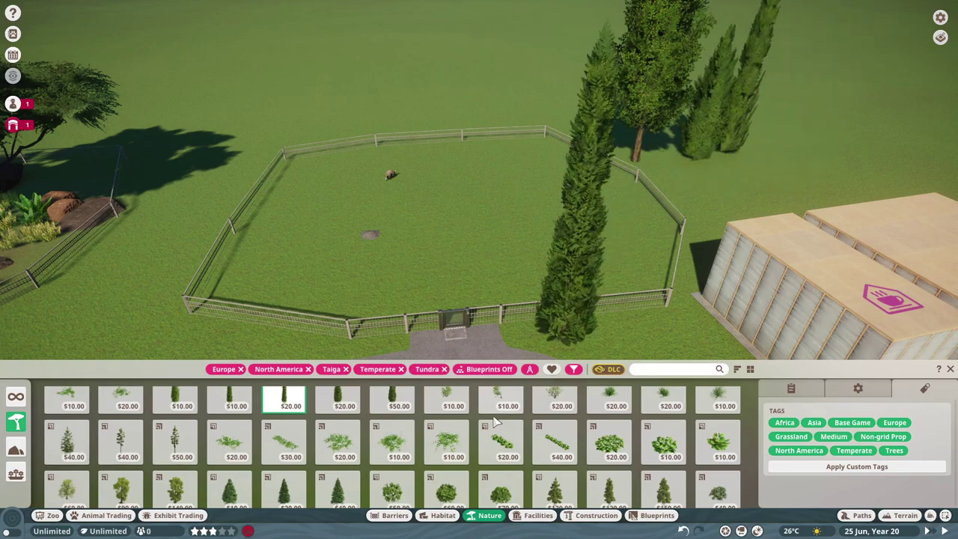
right_click(724, 246)
- Place one broadleaf tree inside the back-right fence and a large one in the habitat's front-left area
scroll(521, 413, up, 1)
scroll(516, 419, up, 12)
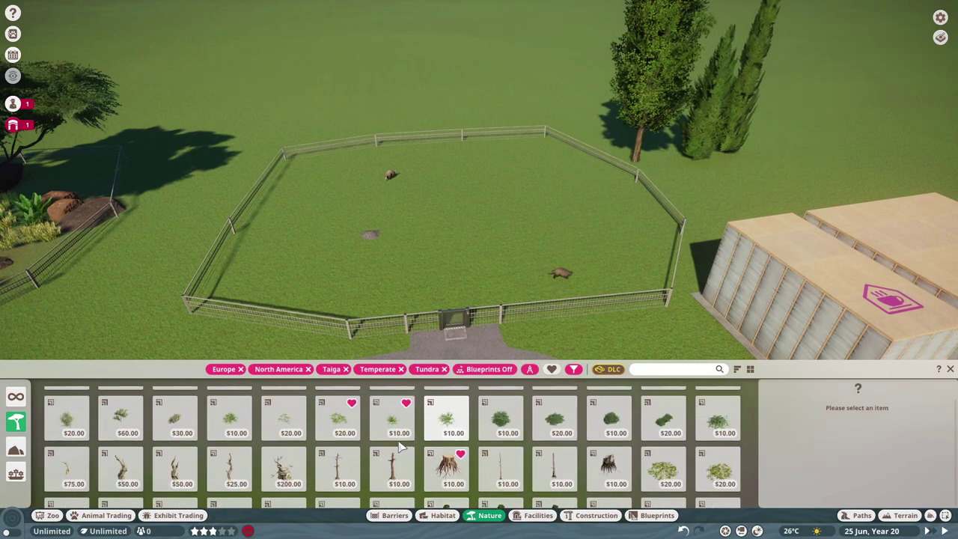
click(451, 459)
scroll(493, 483, up, 2)
click(496, 470)
click(295, 273)
- Place a $20 cypress tree in the habitat's front-right corner
scroll(432, 475, down, 10)
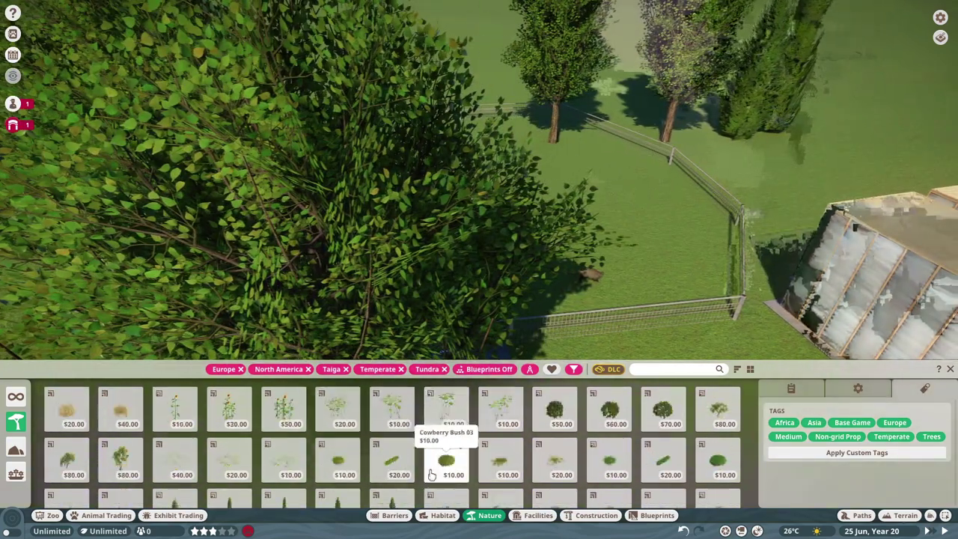
click(339, 403)
click(695, 271)
- Place two different $20 cypress trees, including Cypress Tree 03, side by side in the habitat's back-left corner
click(284, 402)
click(177, 402)
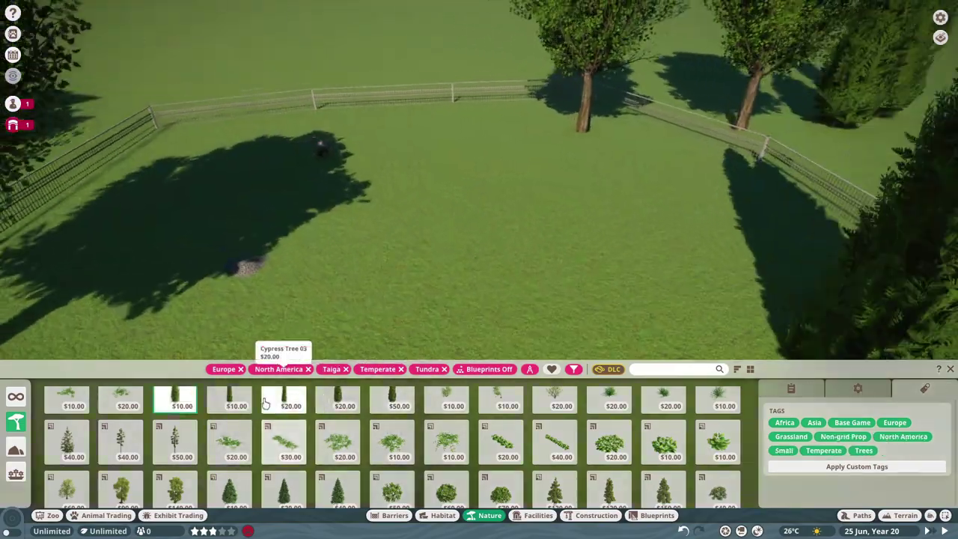
click(230, 402)
click(339, 402)
click(342, 208)
click(284, 402)
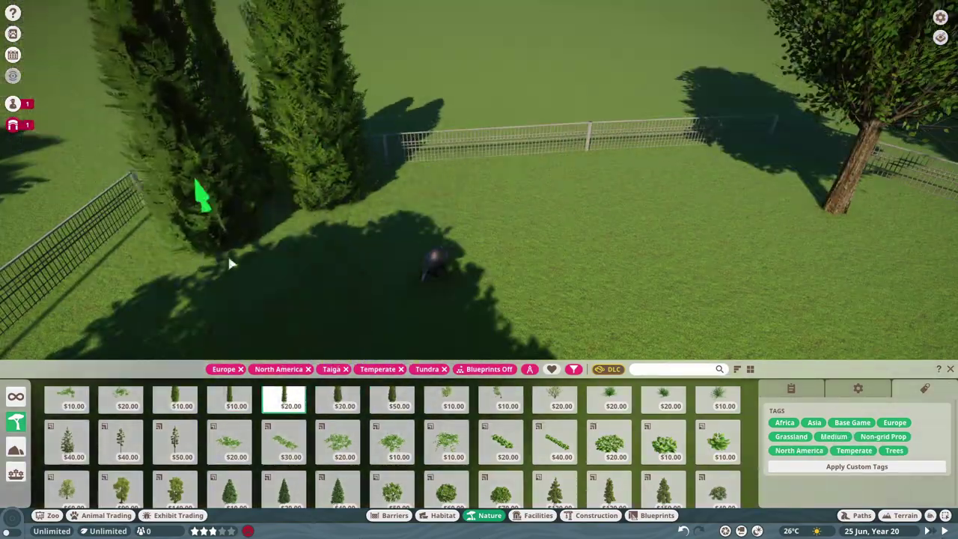
click(228, 260)
- Select the broadleaf tree and the two cypresses standing outside the back-right fence and delete them together
key(Escape)
click(945, 516)
click(636, 98)
click(698, 146)
click(738, 134)
key(Delete)
key(Escape)
scroll(551, 249, up, 3)
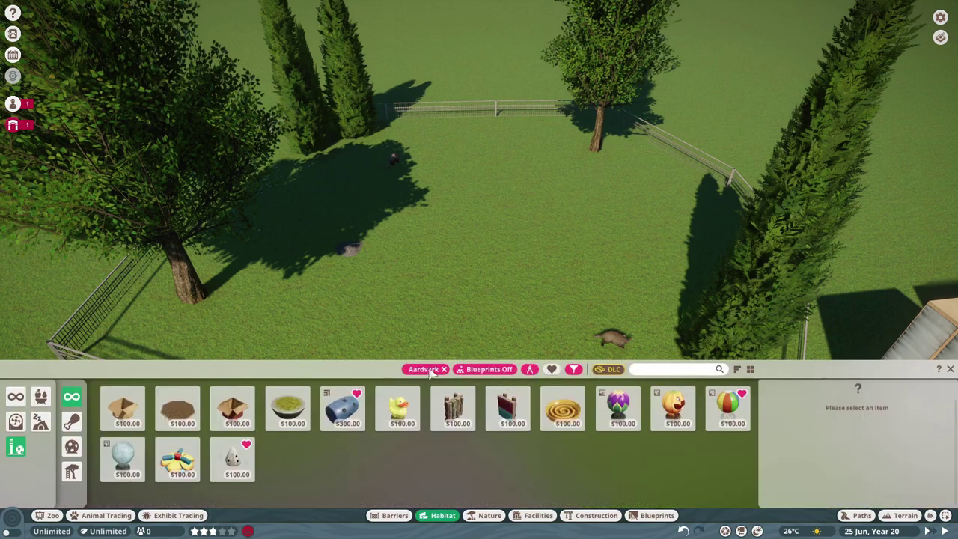
- Place the $300 hand-pump water station beside the cypress in the habitat's front-right corner
click(40, 396)
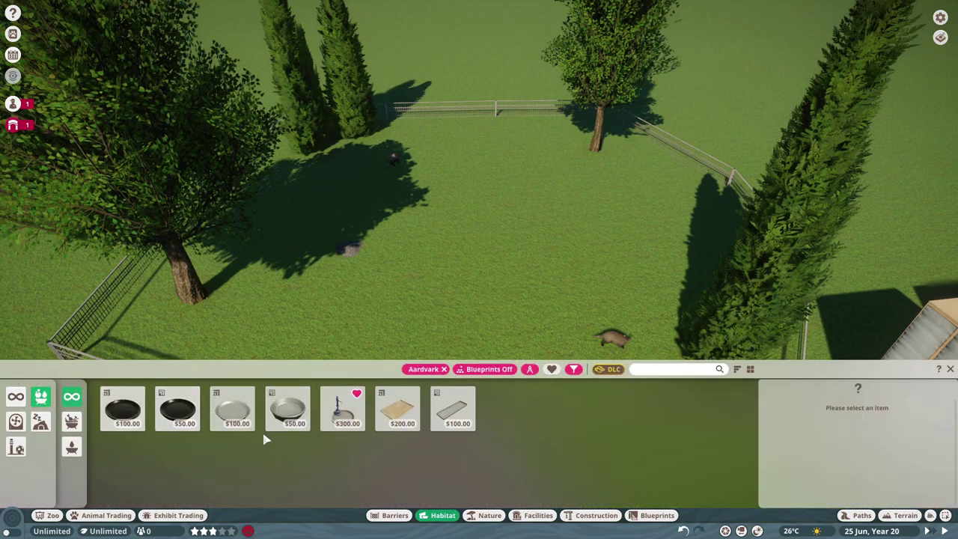
click(71, 447)
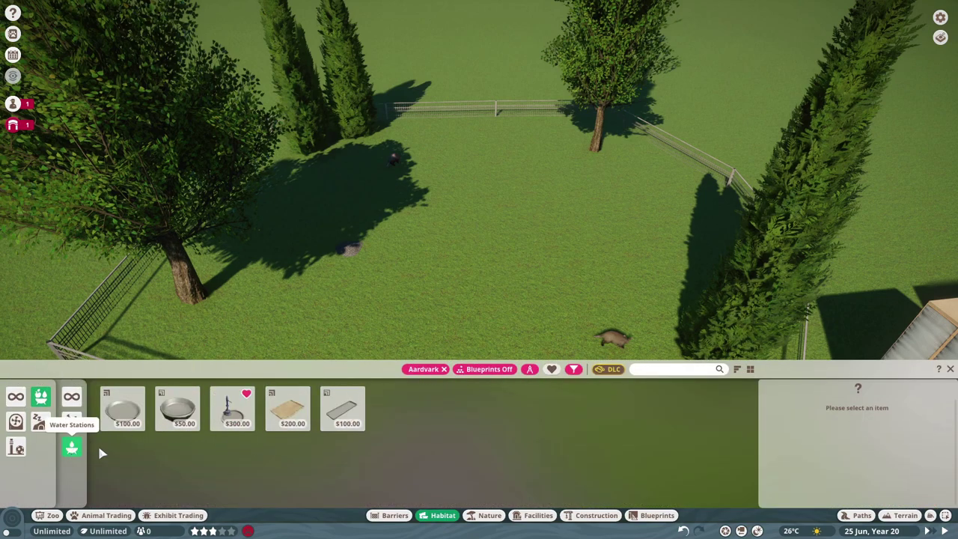
click(232, 408)
key(s)
scroll(451, 279, up, 3)
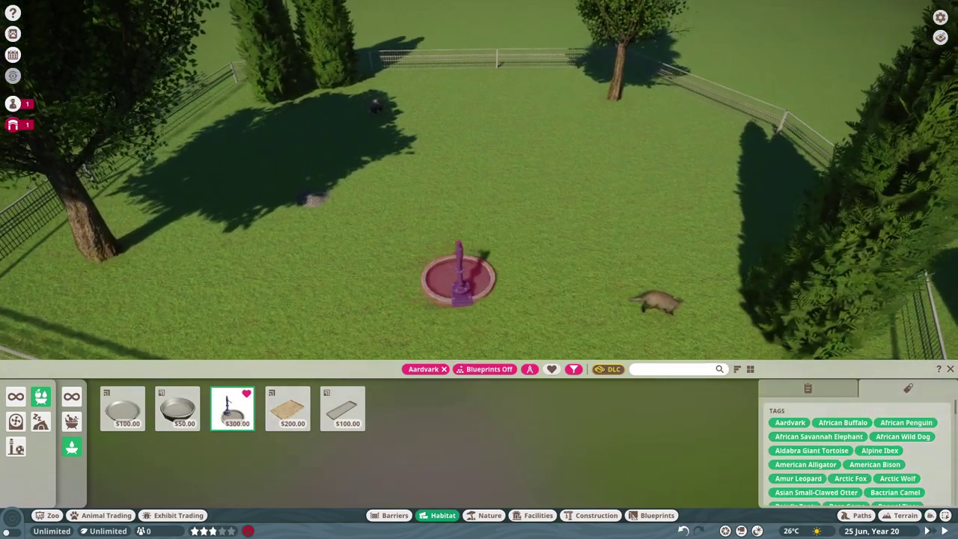
click(460, 142)
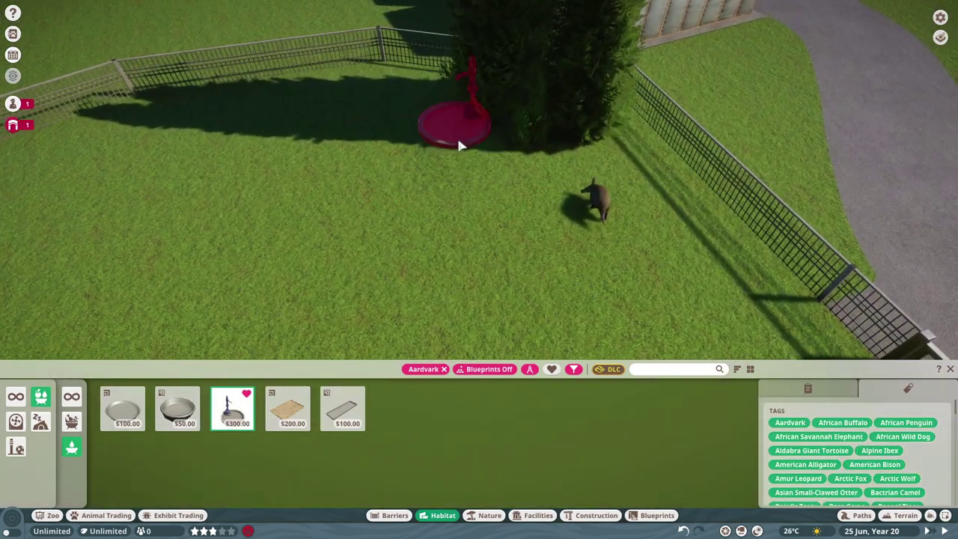
key(q)
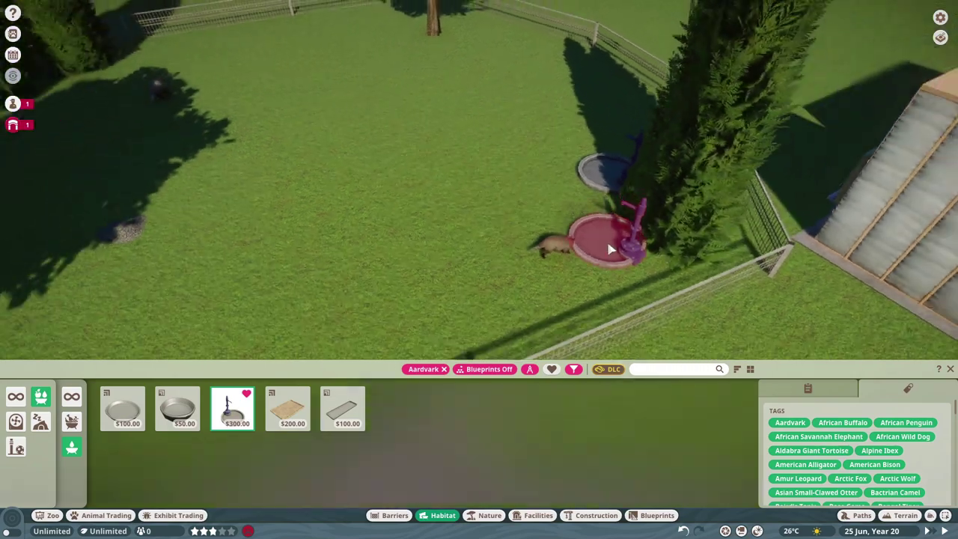
scroll(608, 251, down, 5)
drag(545, 197, 545, 201)
key(w)
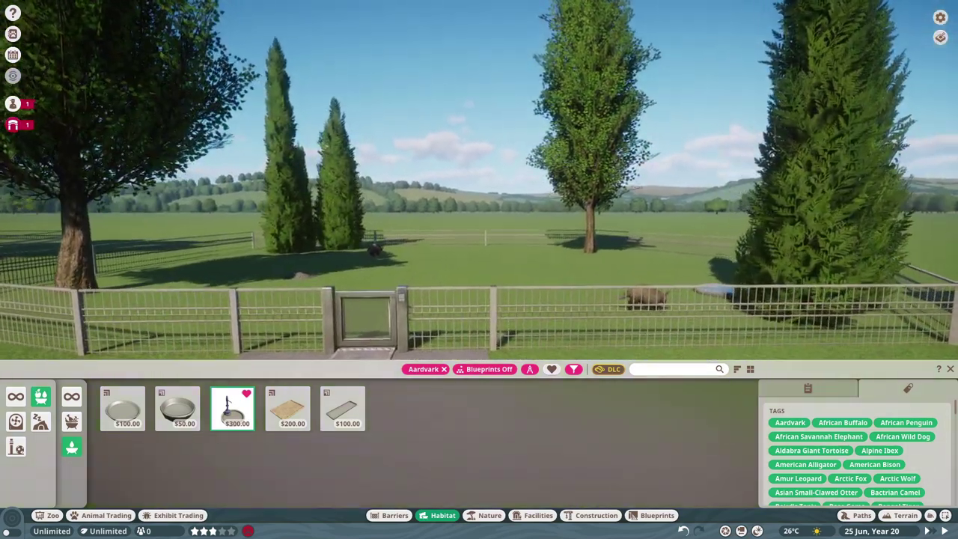
key(w)
scroll(656, 272, down, 5)
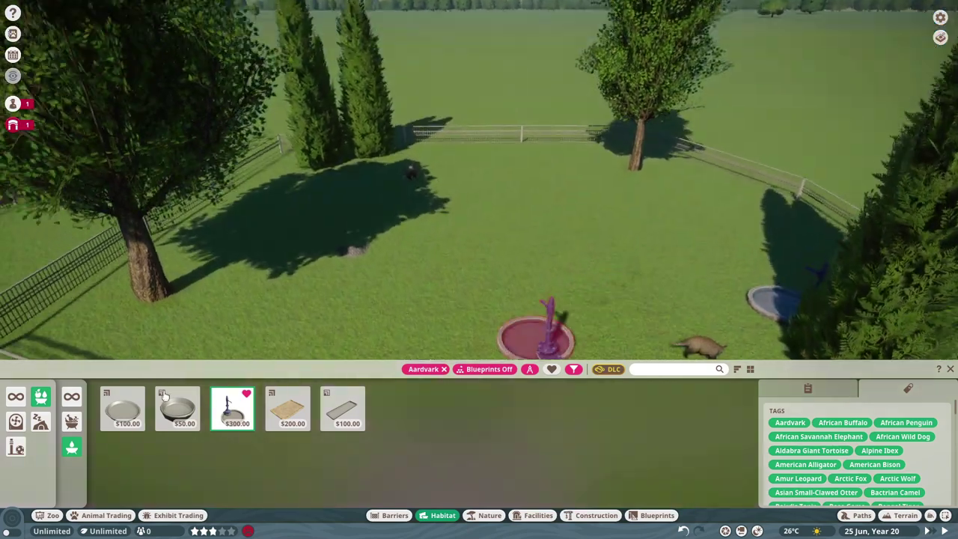
- Place the $150 burrow shelter at the base of the back-right broadleaf tree, with its opening facing into the habitat
click(41, 421)
click(124, 408)
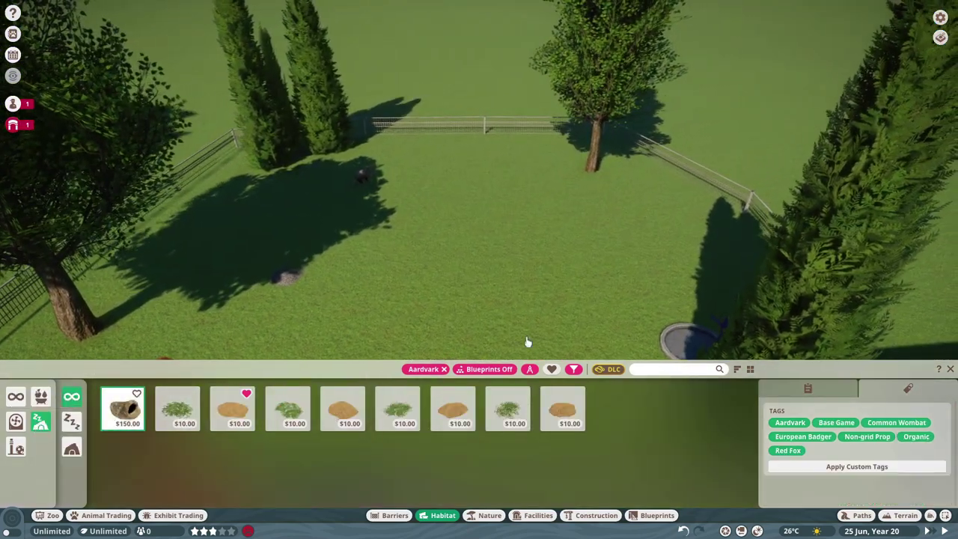
scroll(524, 274, up, 3)
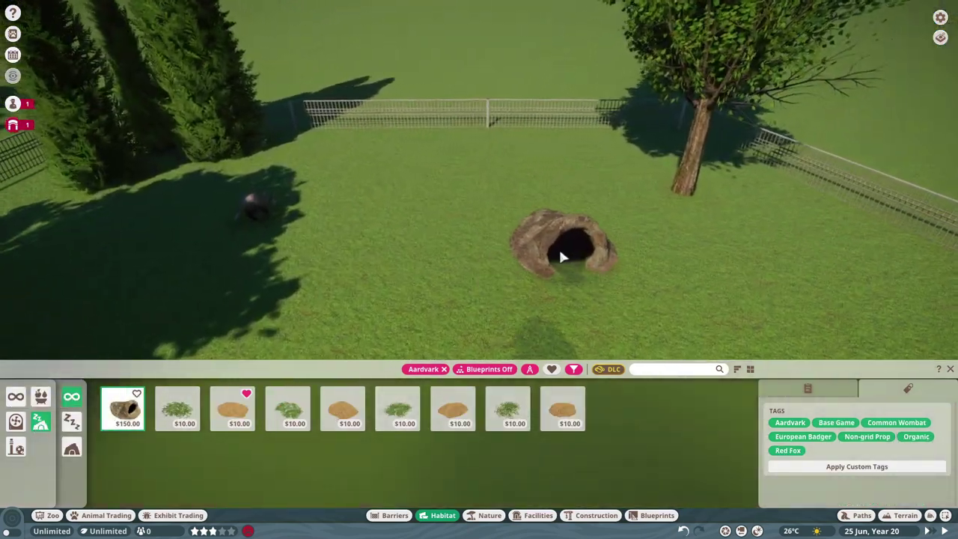
drag(560, 252, 532, 239)
scroll(533, 243, down, 3)
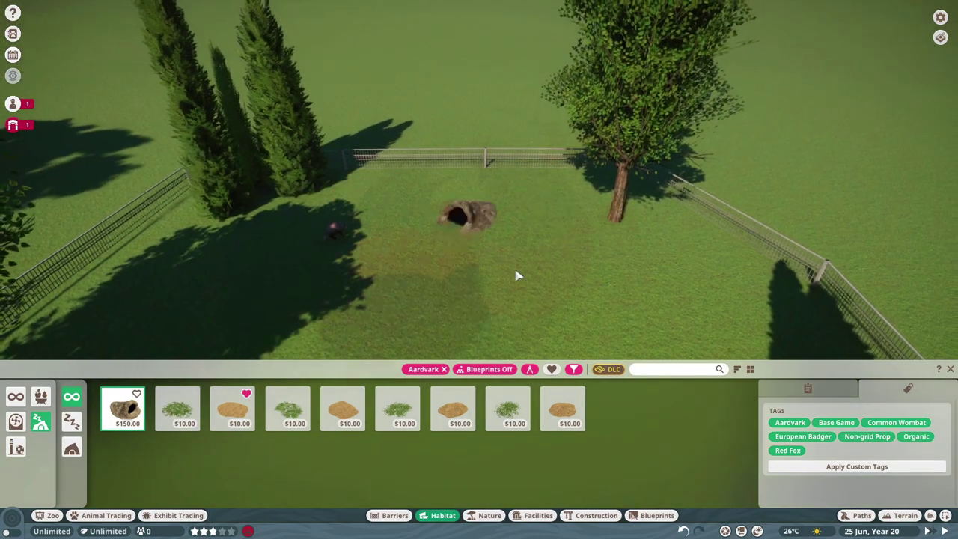
scroll(539, 228, up, 3)
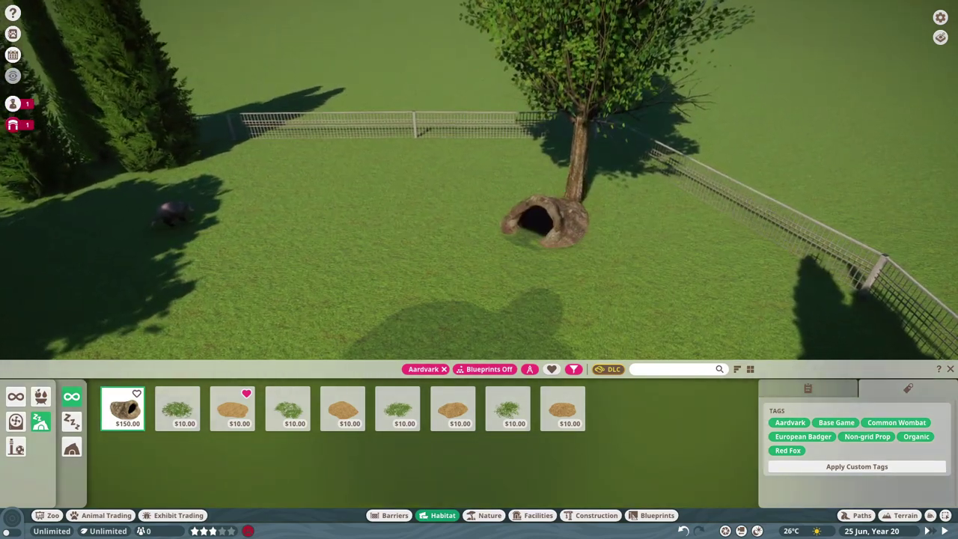
key(z)
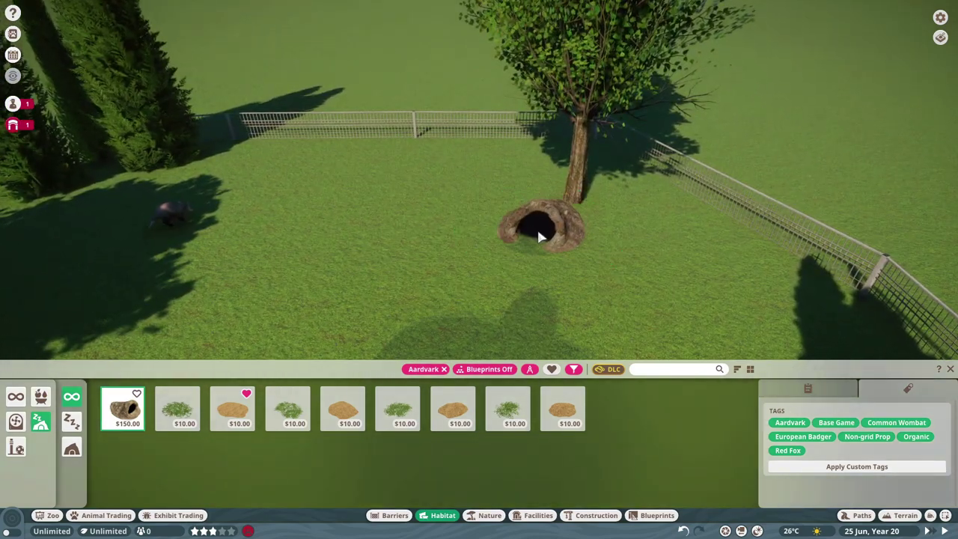
scroll(537, 238, down, 4)
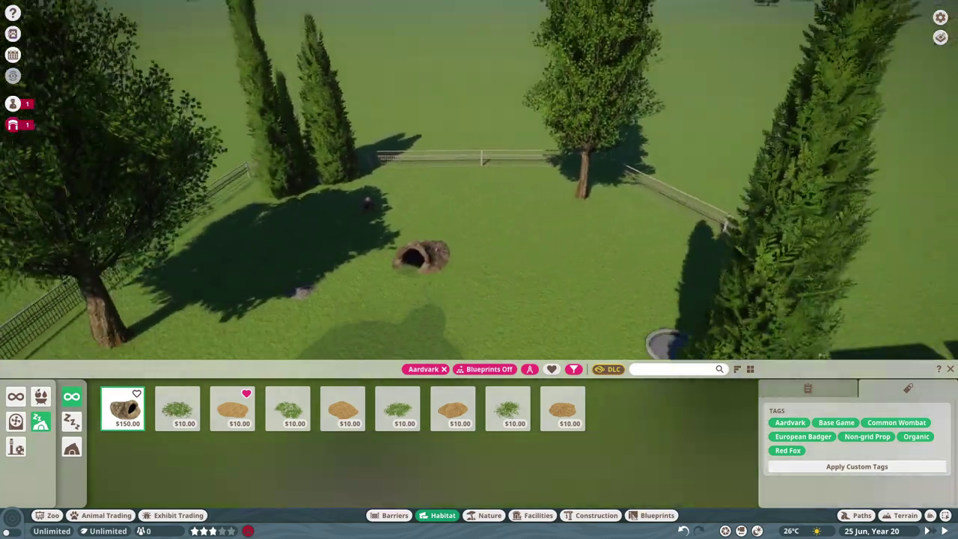
scroll(355, 206, down, 3)
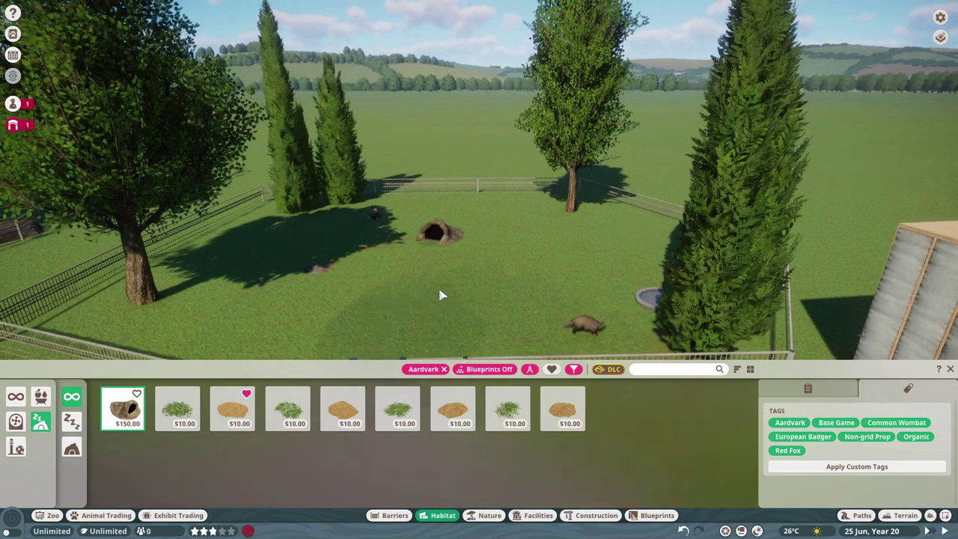
scroll(464, 284, up, 3)
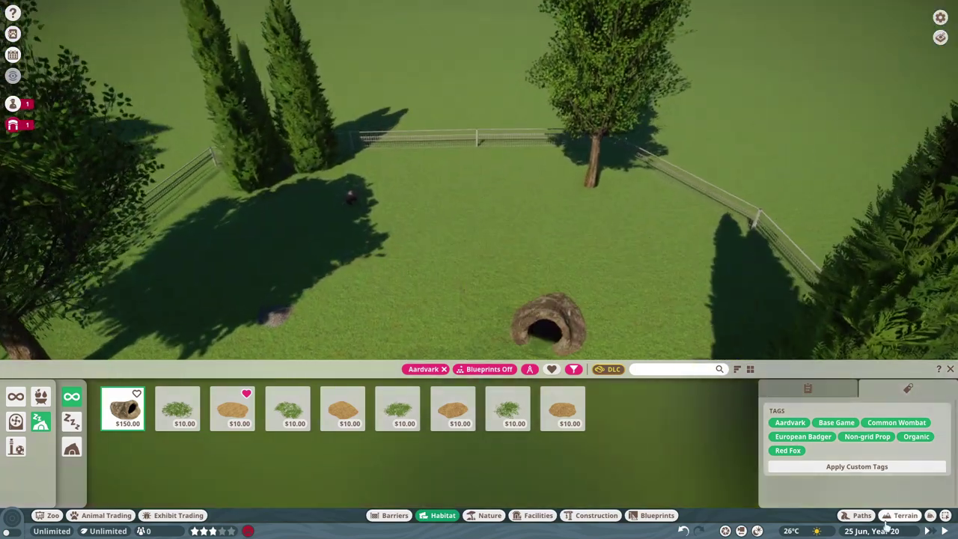
key(s)
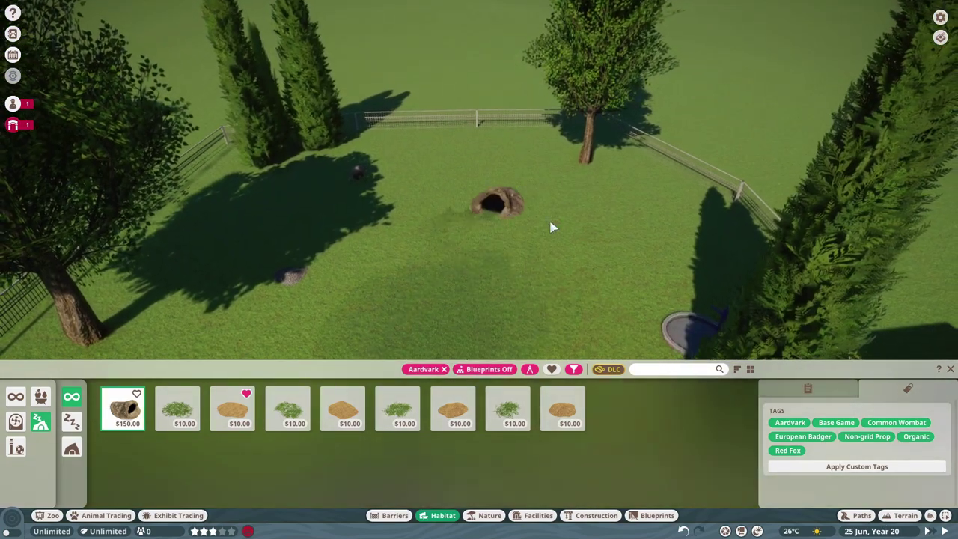
scroll(538, 241, up, 2)
scroll(588, 191, up, 3)
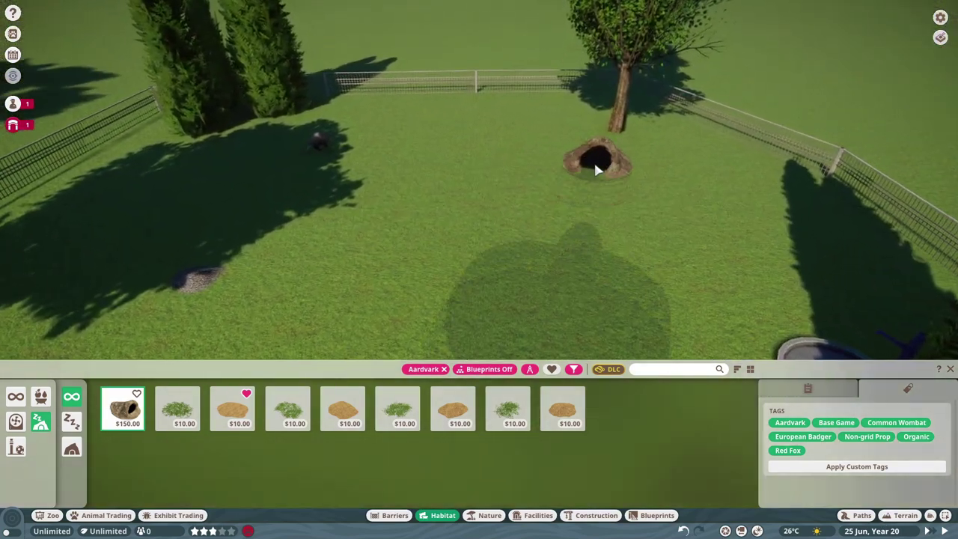
key(z)
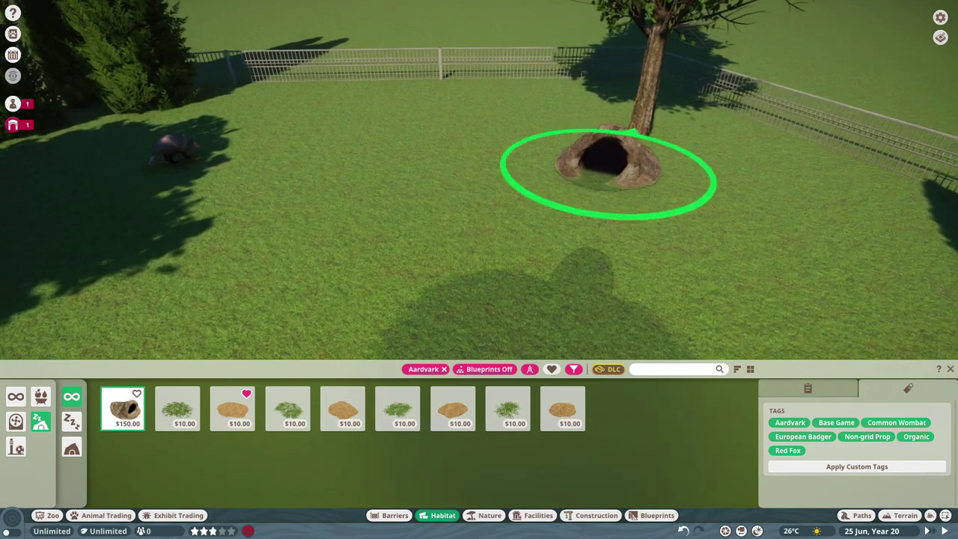
click(619, 157)
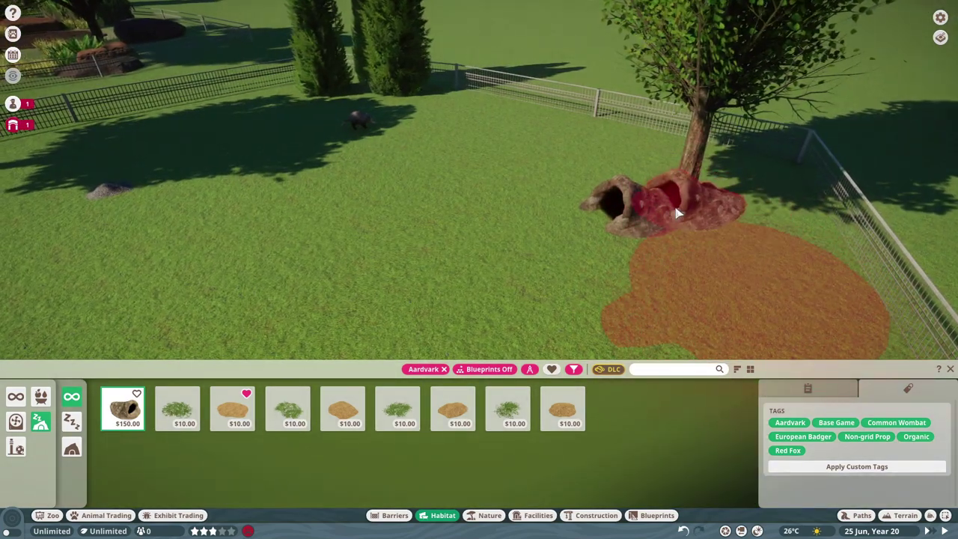
middle_click(679, 213)
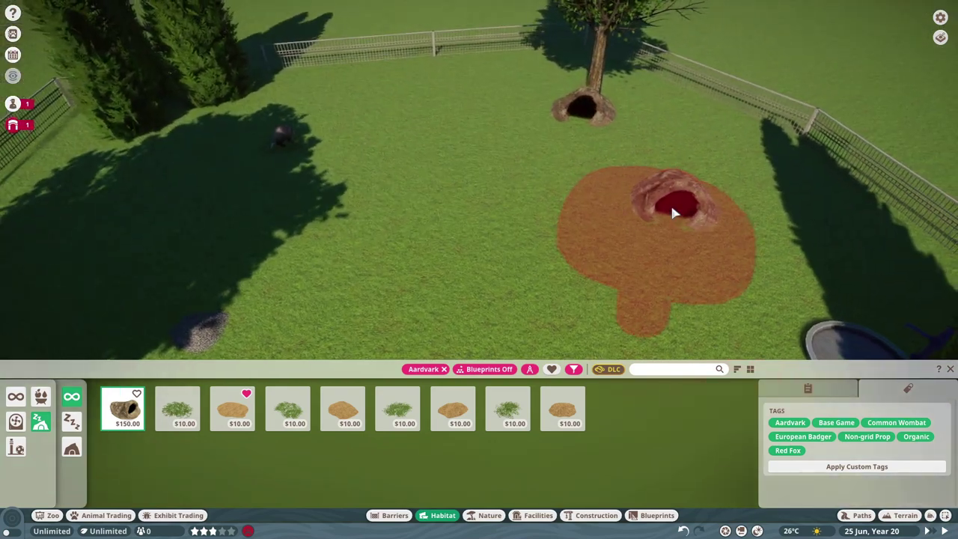
- Place the $100 octagonal soil pit enrichment item in the open grass left of the habitat's centre
click(16, 447)
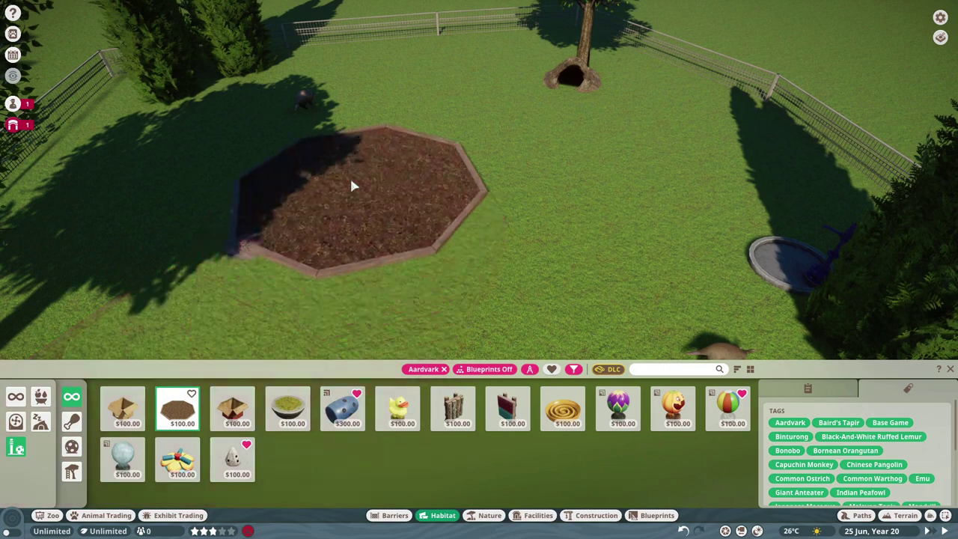
drag(372, 189, 381, 151)
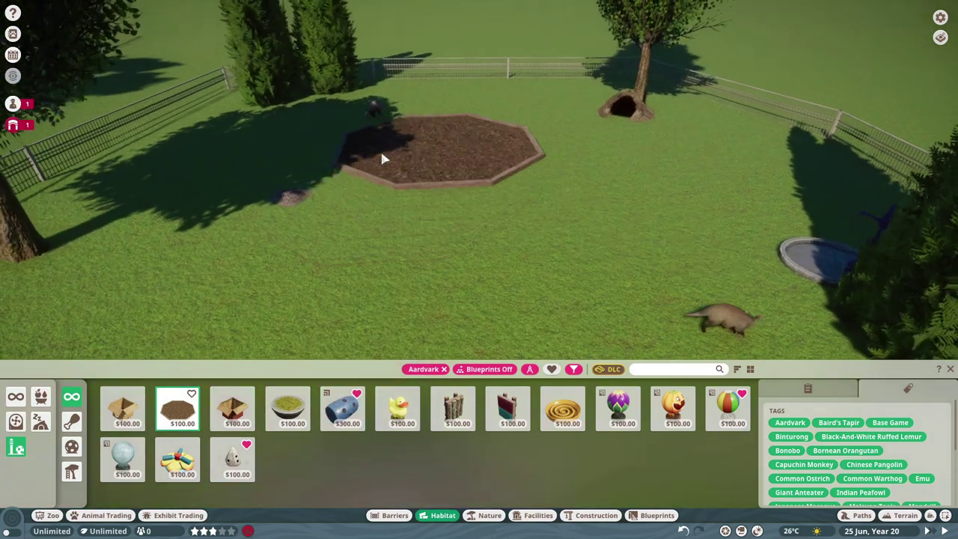
scroll(431, 167, up, 1)
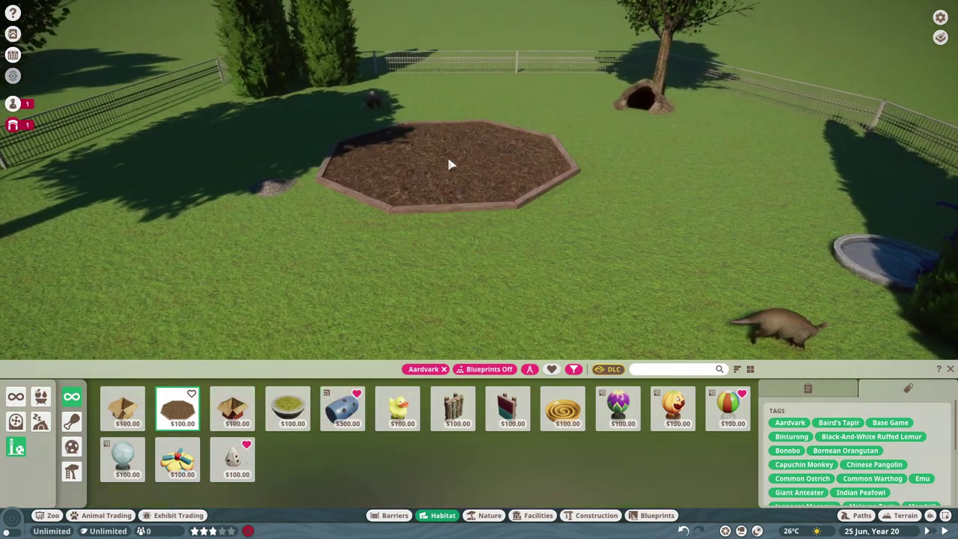
scroll(418, 160, up, 1)
key(x)
drag(414, 110, 415, 117)
- Flatten the terrain with a size 4 brush around the soil pit so grass buries its wooden frame
click(905, 515)
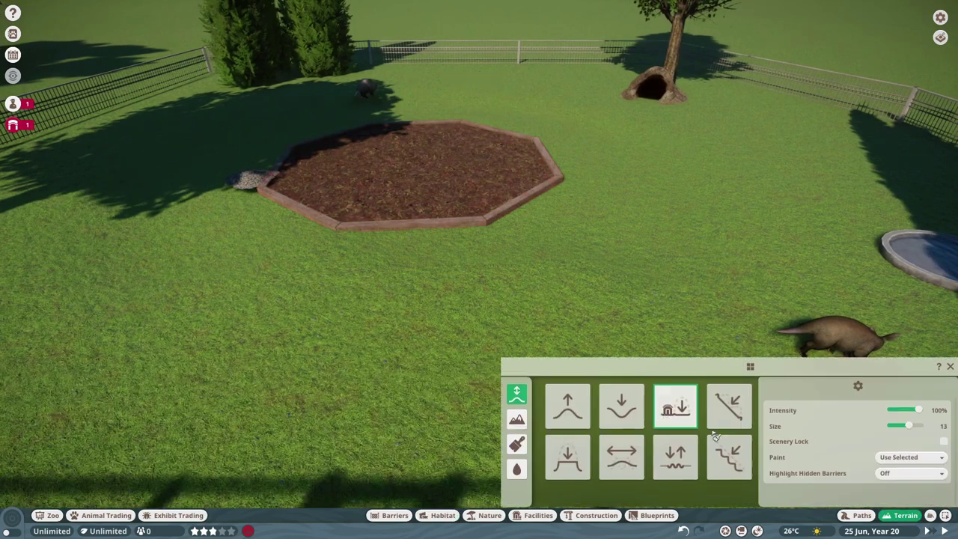
drag(918, 411, 898, 412)
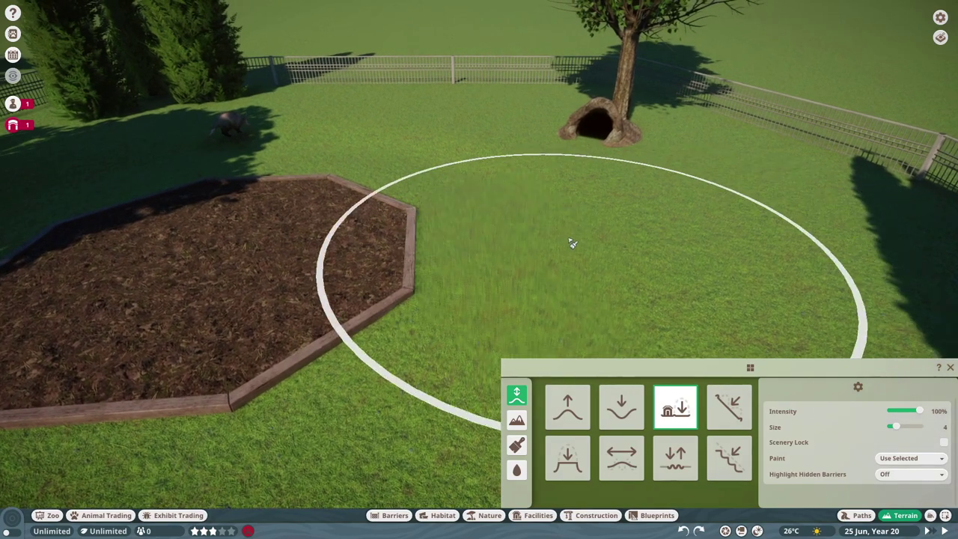
click(571, 242)
key(ctrl+z)
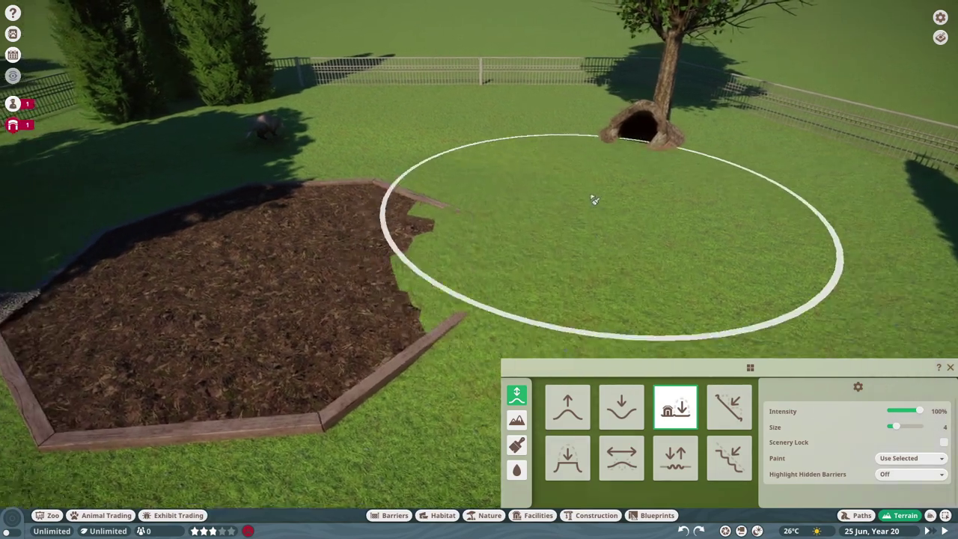
key(a)
mouse_move(594, 200)
mouse_down()
mouse_move(451, 174)
mouse_move(307, 210)
mouse_move(302, 259)
mouse_move(616, 314)
mouse_move(676, 267)
mouse_move(485, 196)
mouse_up()
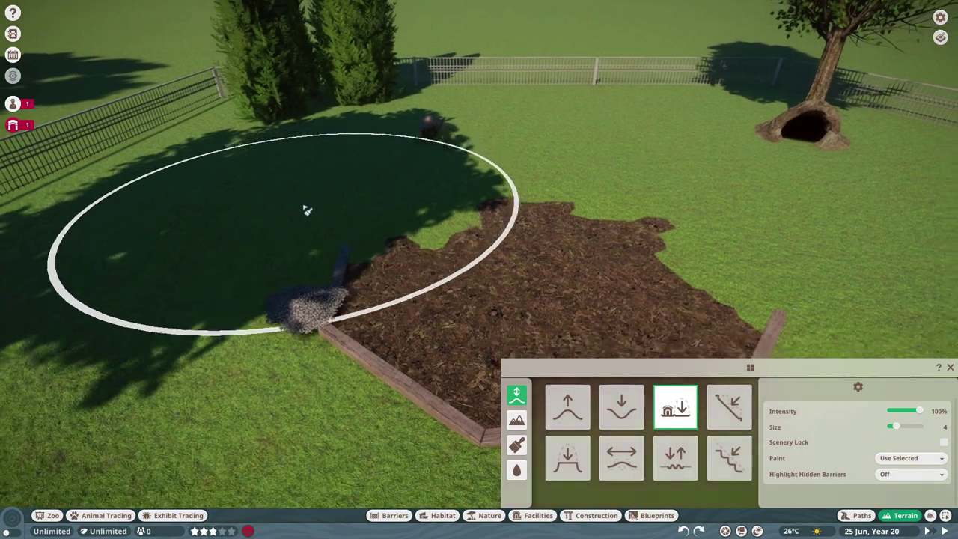
key(s)
key(d)
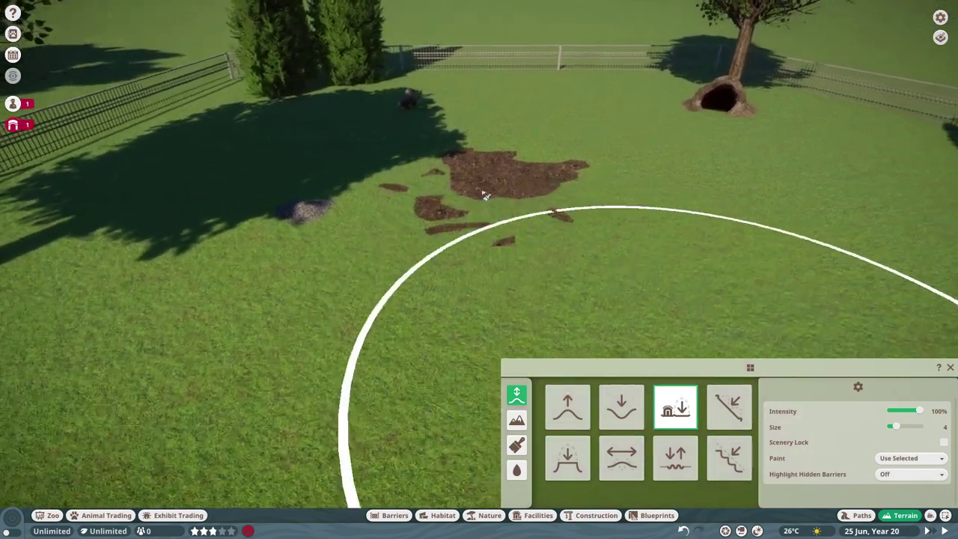
key(w)
- Lower the terrain over the pit at 30% intensity and size 3 to expose more soil, flattening the ground around its edges
click(623, 408)
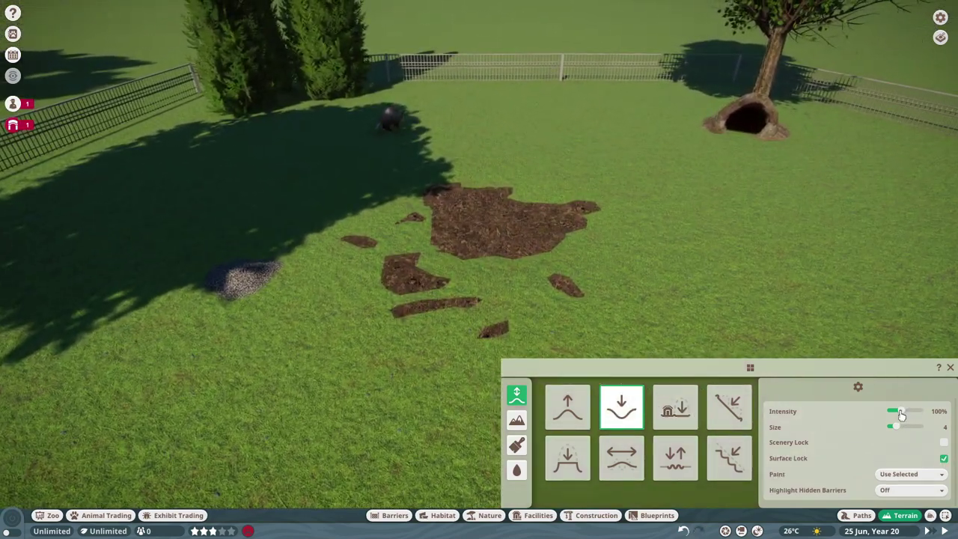
drag(893, 427, 890, 428)
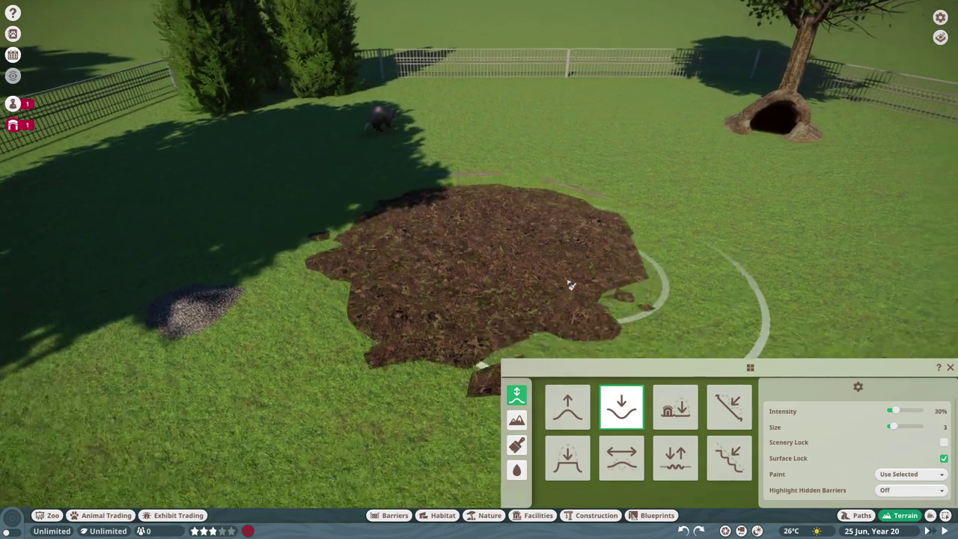
click(675, 408)
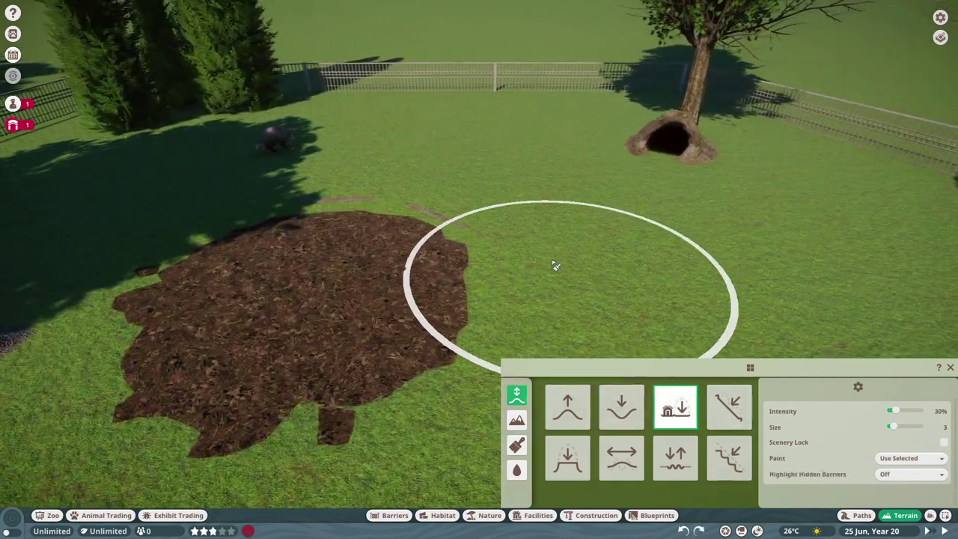
scroll(465, 226, down, 5)
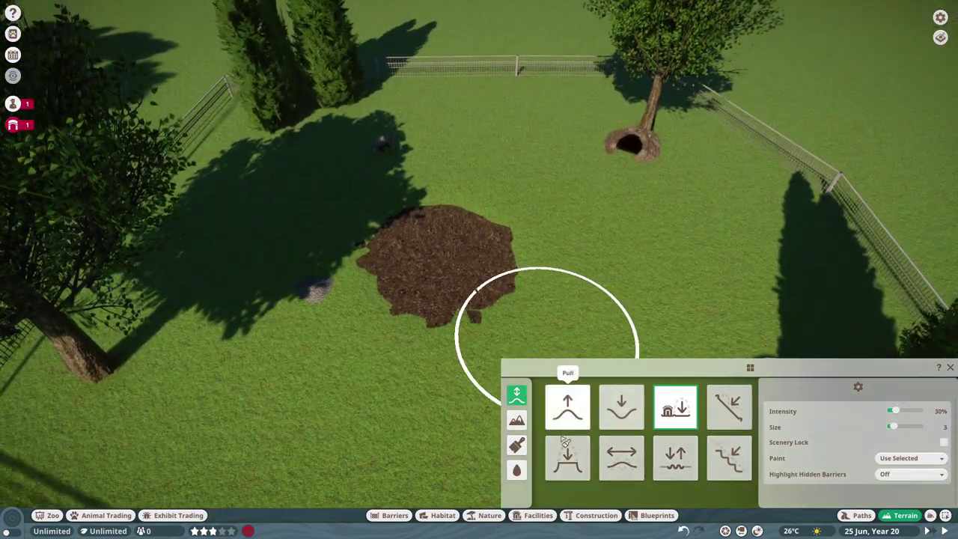
- Paint light brown soil around the exposed soil pit at 70% intensity and size 3, blending it into the grass
click(516, 444)
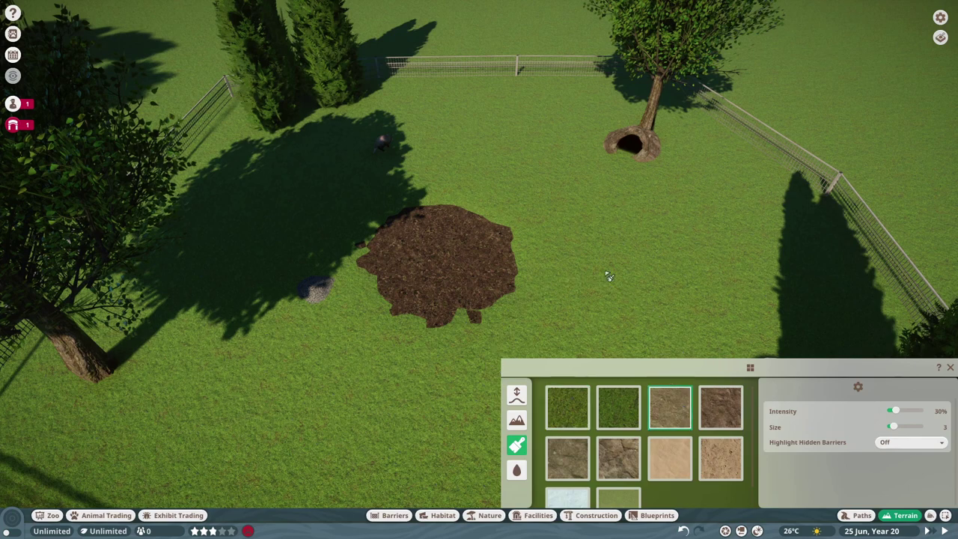
scroll(507, 222, up, 3)
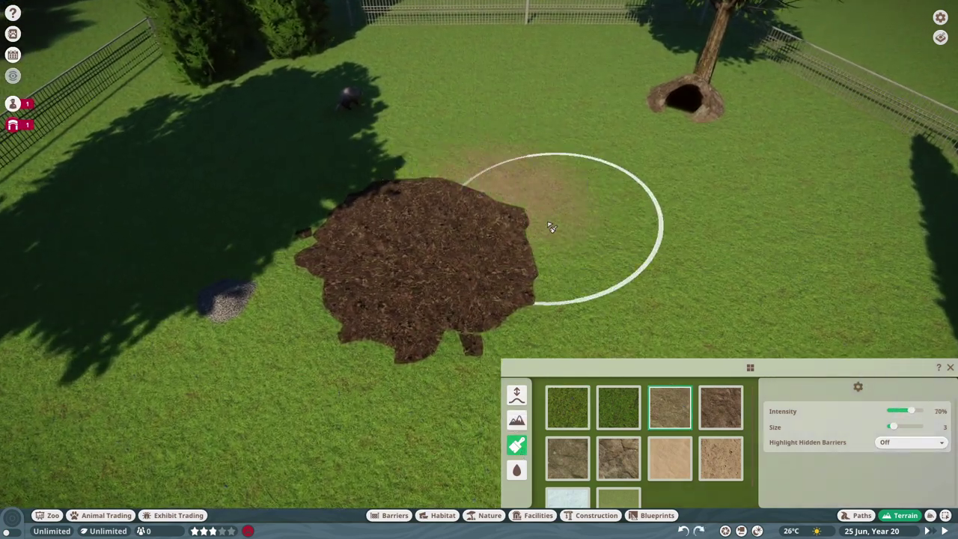
key(s)
mouse_move(550, 226)
mouse_down()
mouse_move(529, 262)
mouse_move(441, 292)
mouse_move(351, 236)
mouse_up()
key(a)
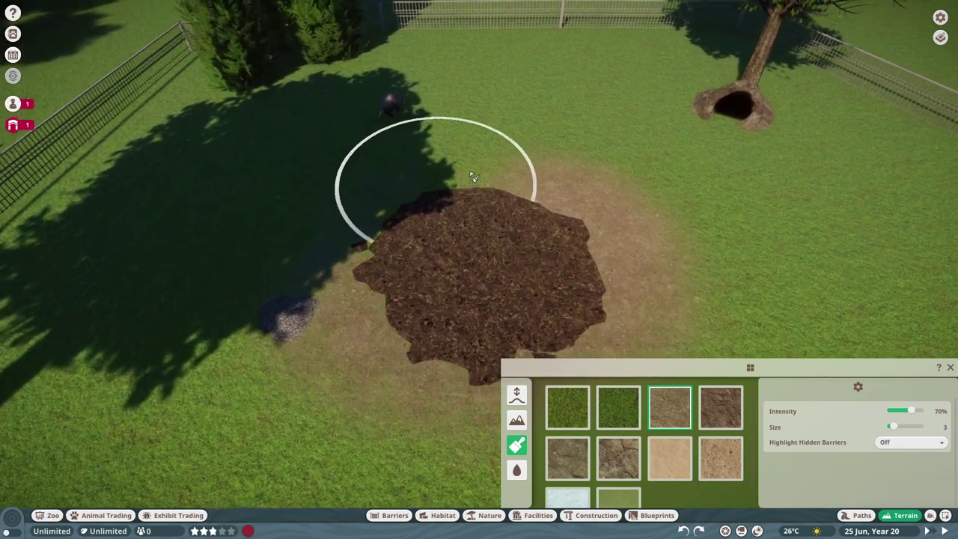
key(s)
click(720, 407)
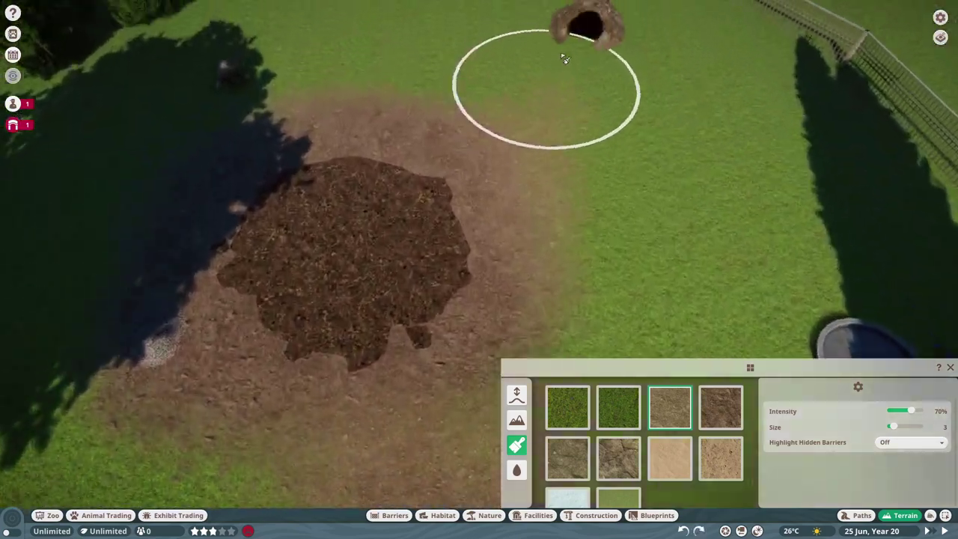
- Extend the light brown soil into worn trails from the pit to the burrow shelter, the habitat gate and the water bowl
scroll(529, 142, down, 3)
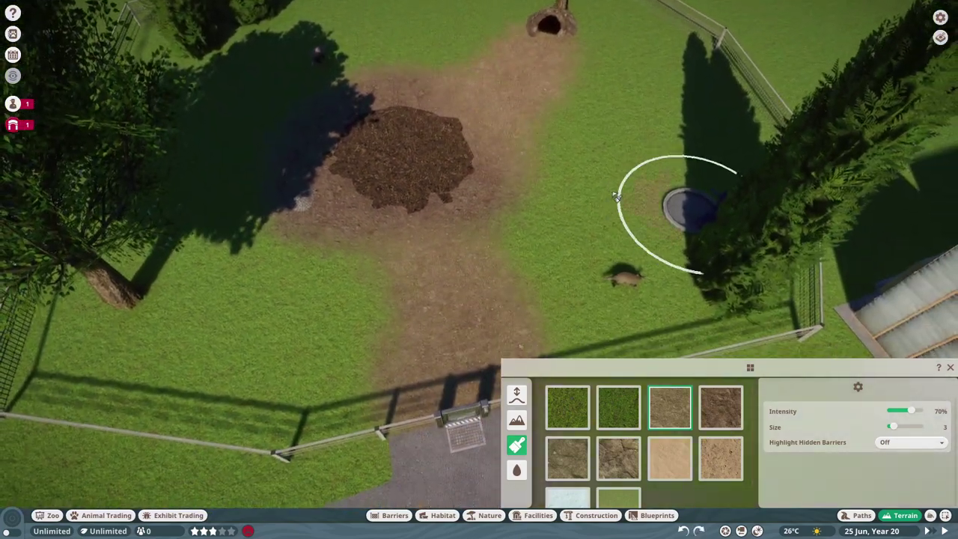
key(a)
key(w)
mouse_move(616, 197)
mouse_down()
mouse_move(534, 192)
mouse_move(398, 147)
mouse_move(491, 142)
mouse_up()
key(d)
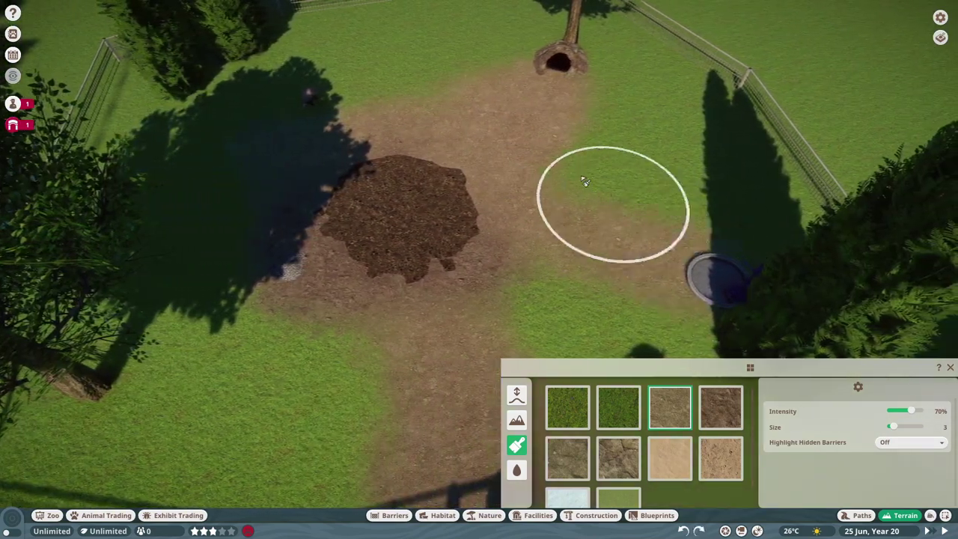
key(s)
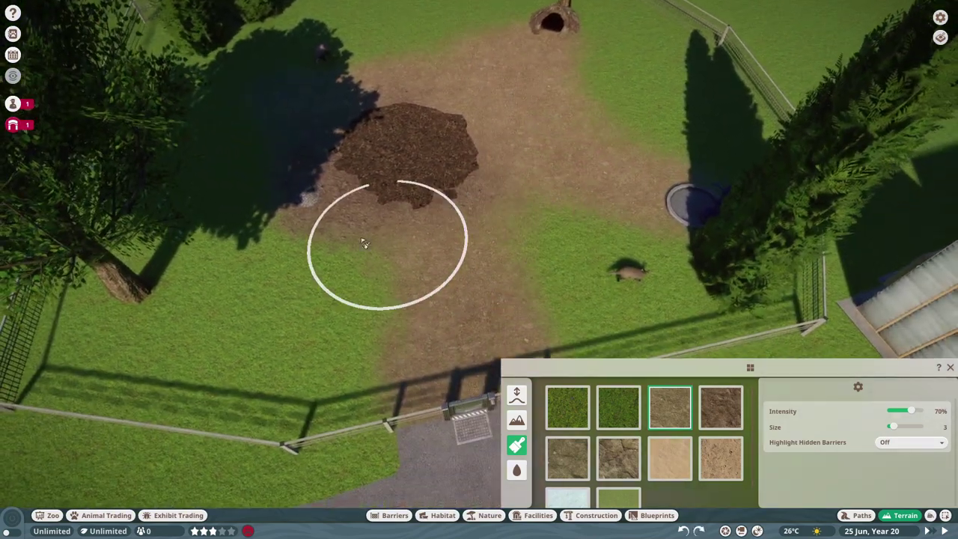
- Paint darker brown soil over the worn ground around the pit at 70% intensity and size 3
click(721, 408)
key(w)
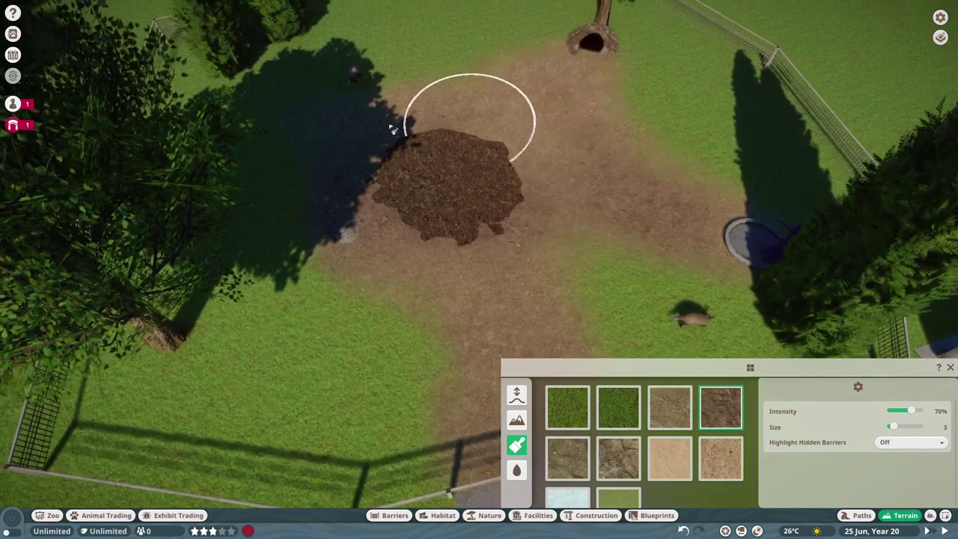
key(s)
key(w)
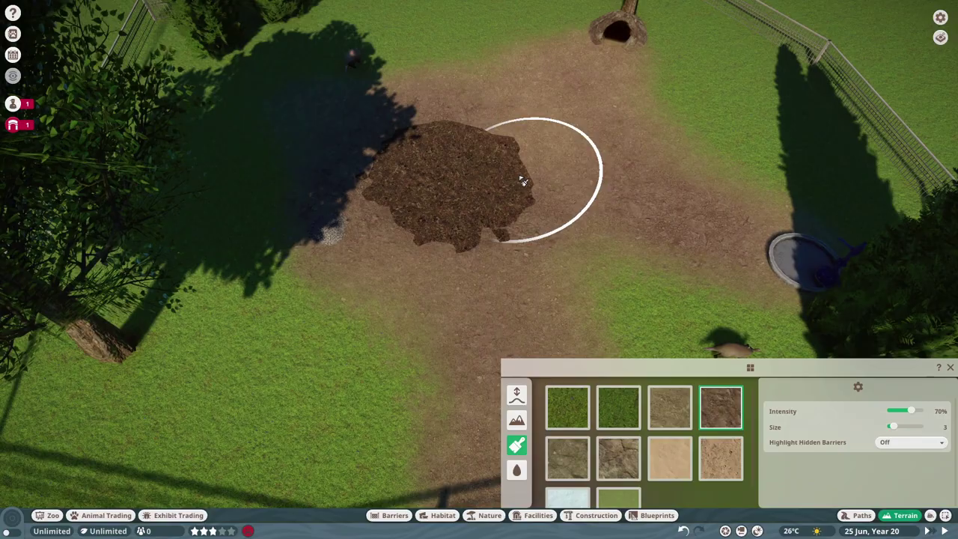
scroll(523, 181, down, 3)
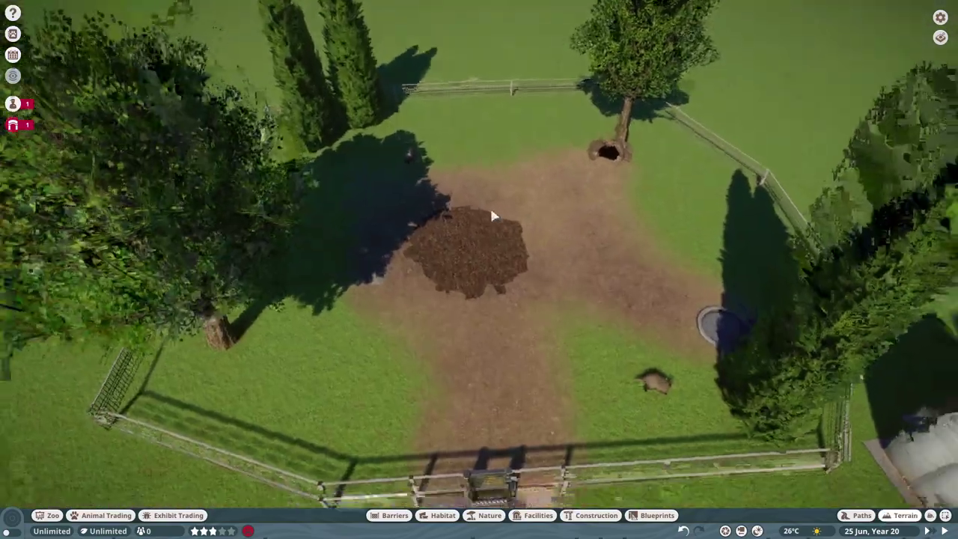
scroll(490, 210, down, 3)
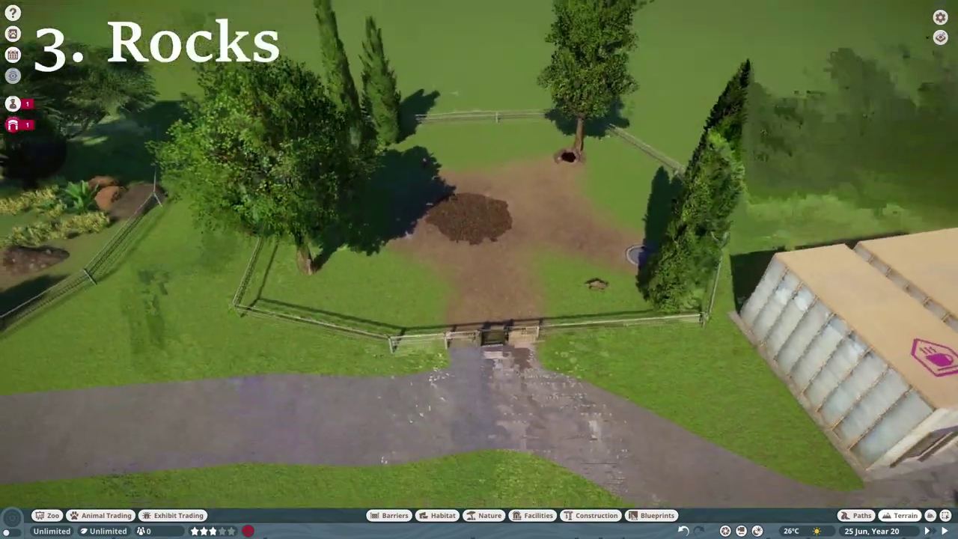
- Browse the nature rocks with the Europe and North America filters removed, keeping Taiga, Temperate and Tundra
key(s)
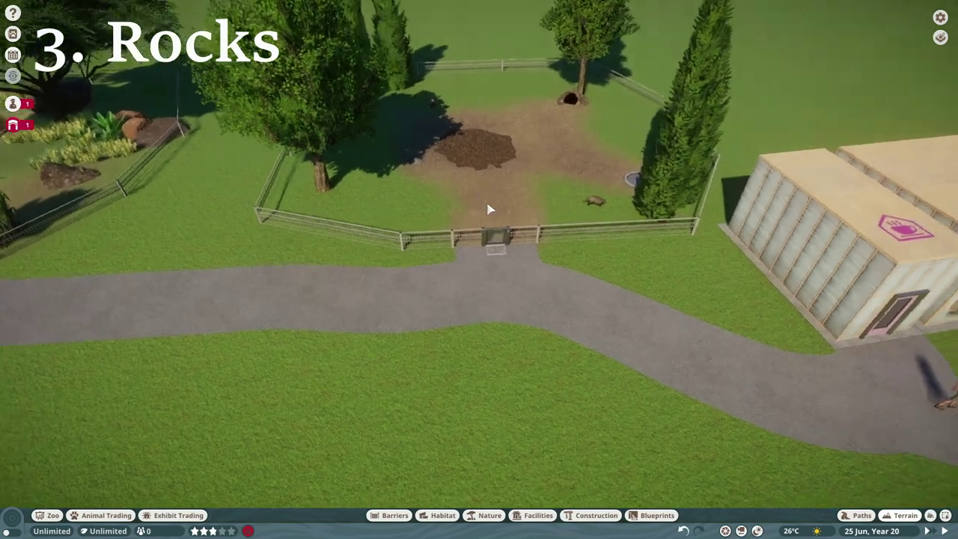
drag(473, 453, 456, 255)
key(s)
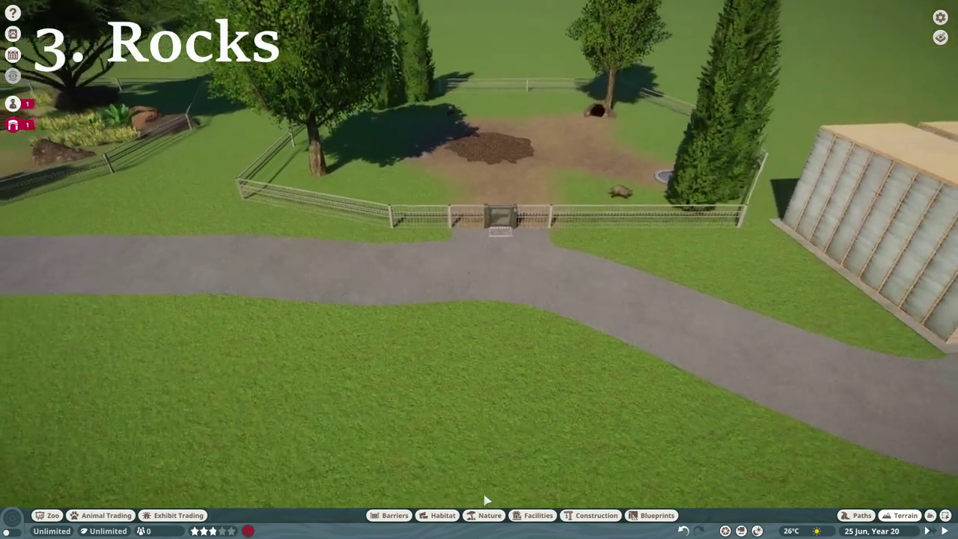
click(487, 516)
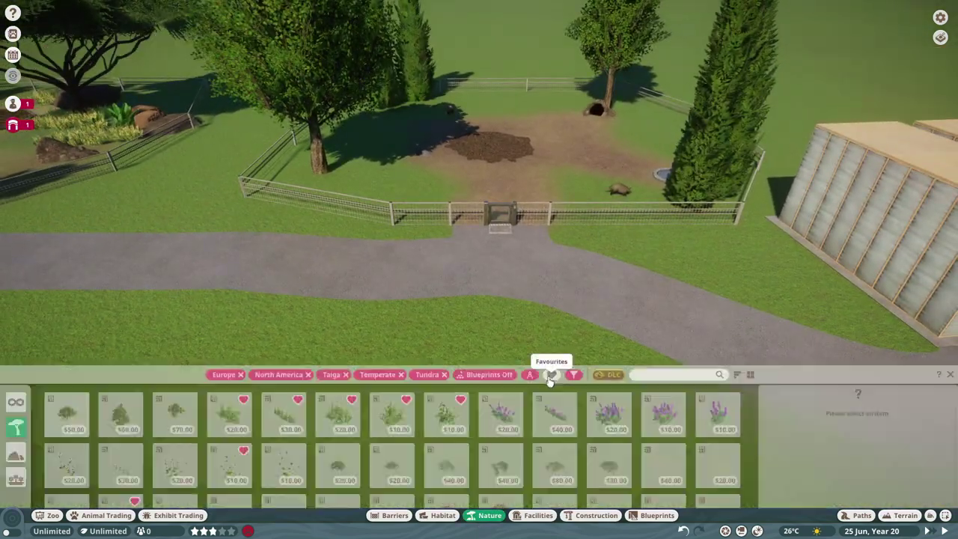
click(310, 370)
click(309, 371)
click(15, 447)
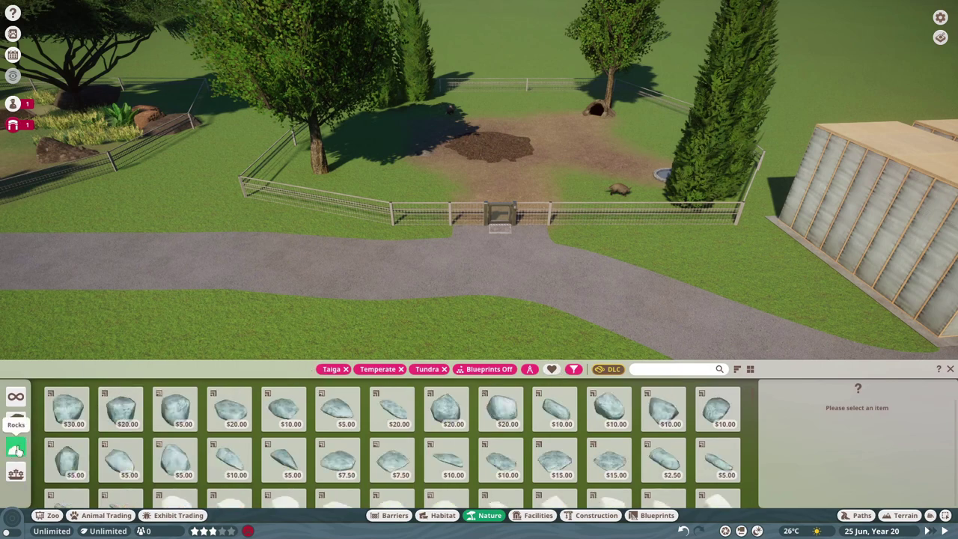
key(s)
scroll(466, 358, down, 5)
scroll(513, 315, up, 3)
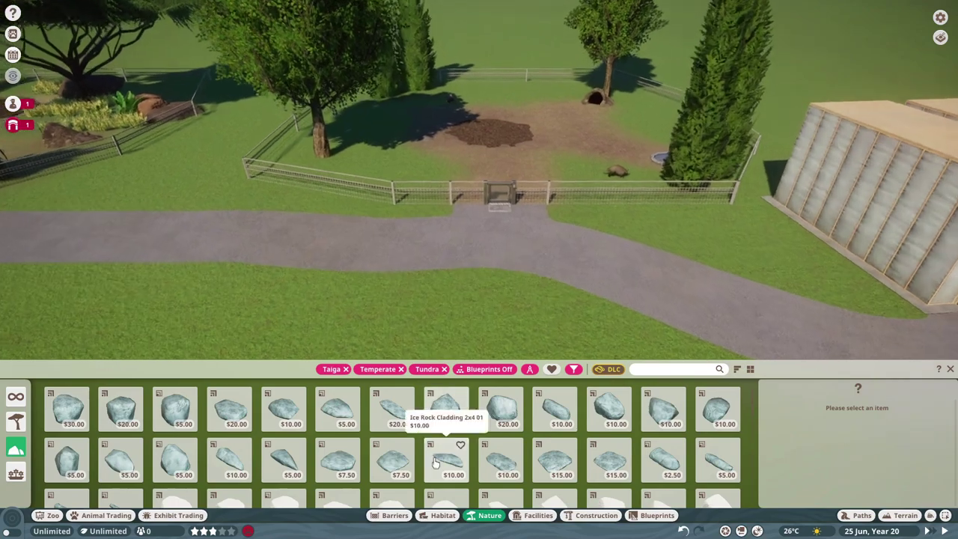
scroll(439, 428, down, 2)
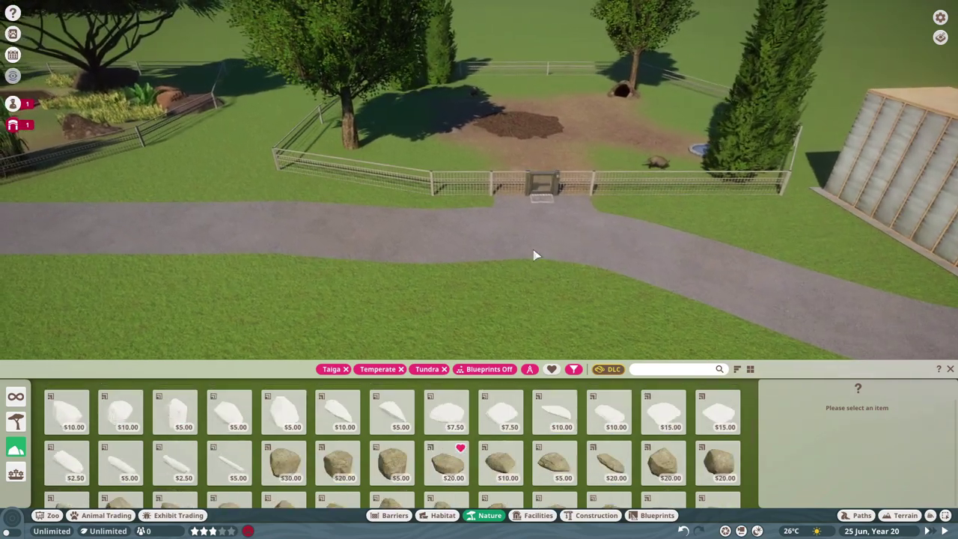
- Examine how rocks are arranged in the neighbouring finished habitat and compare it with the aardvark habitat
key(s)
scroll(534, 254, up, 2)
key(w)
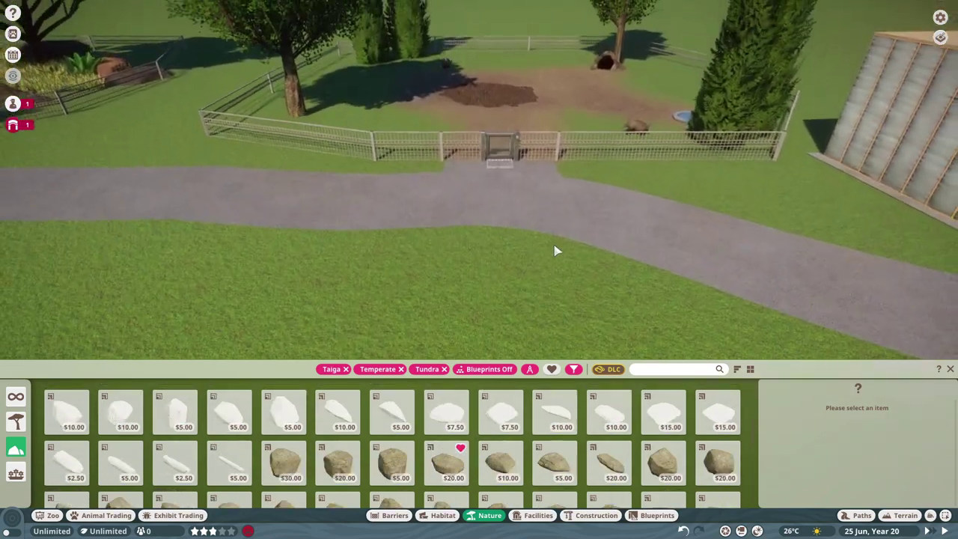
key(a)
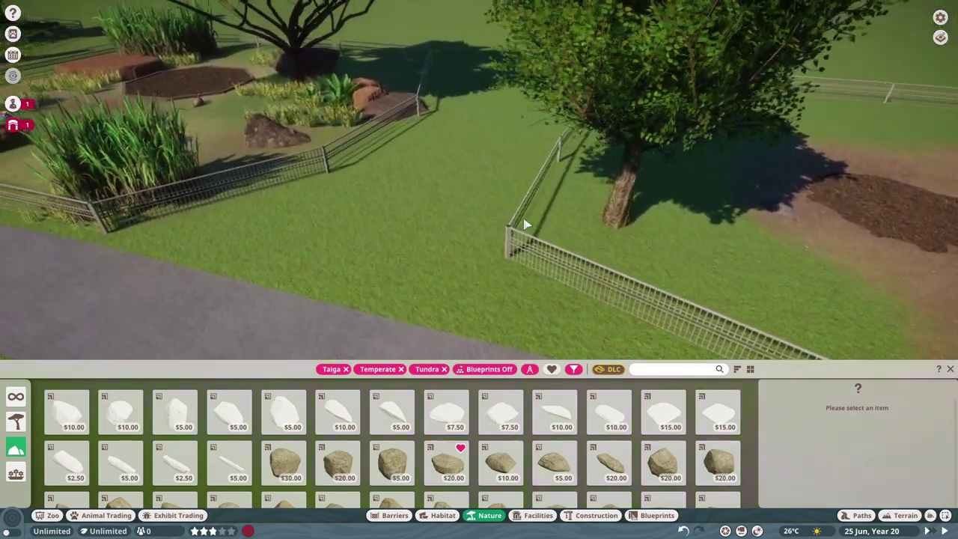
key(a)
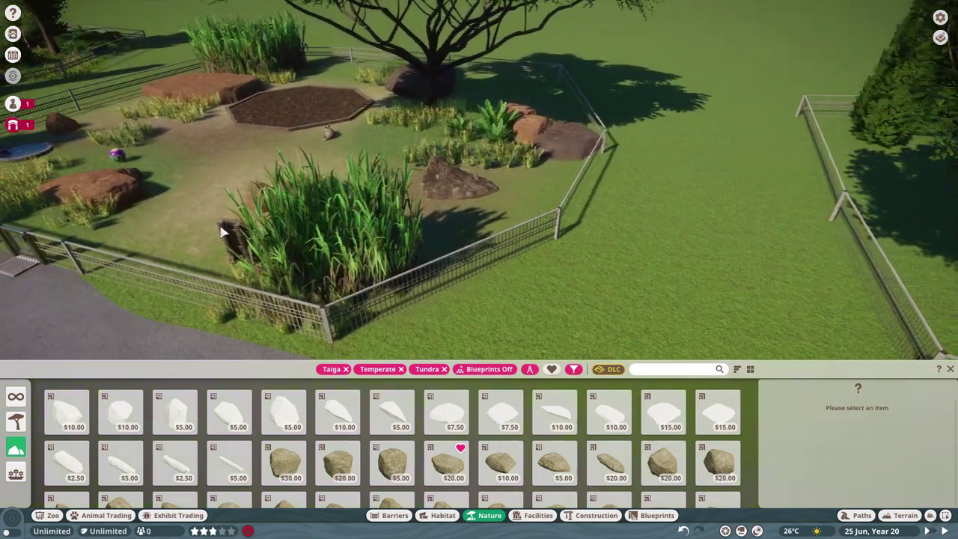
key(q)
key(a)
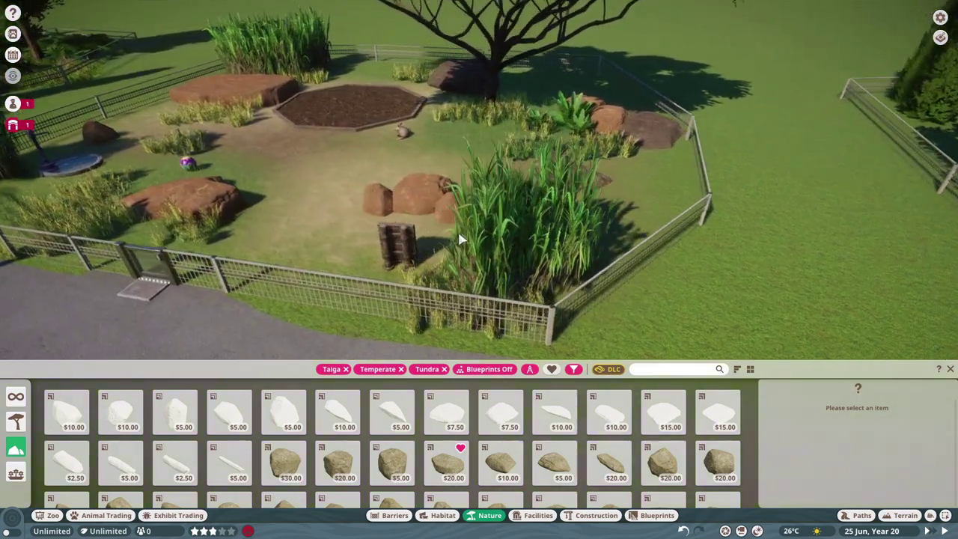
key(d)
key(e)
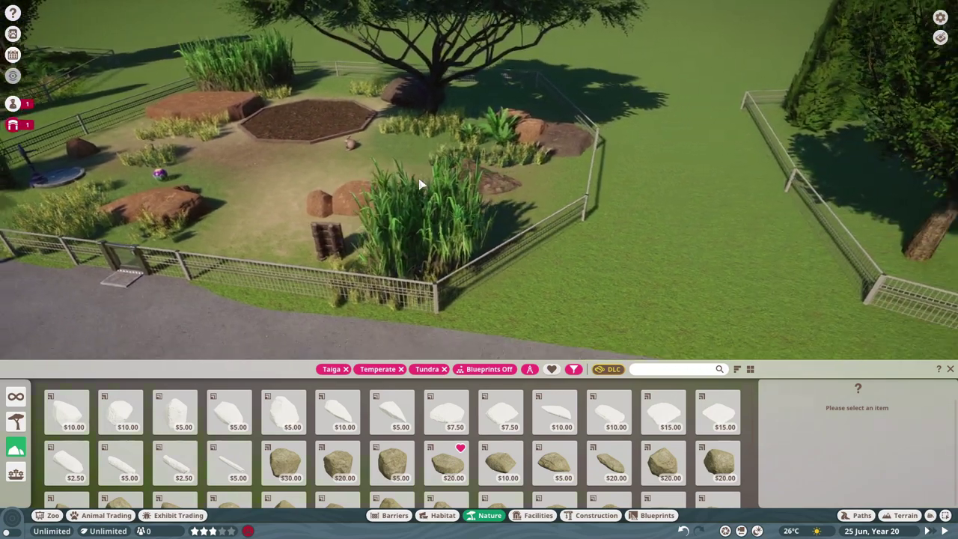
key(a)
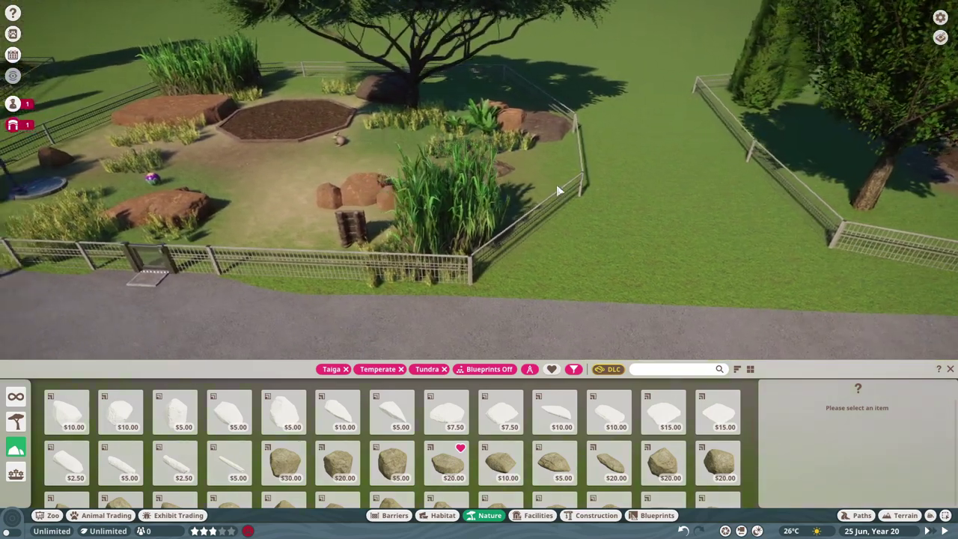
key(d)
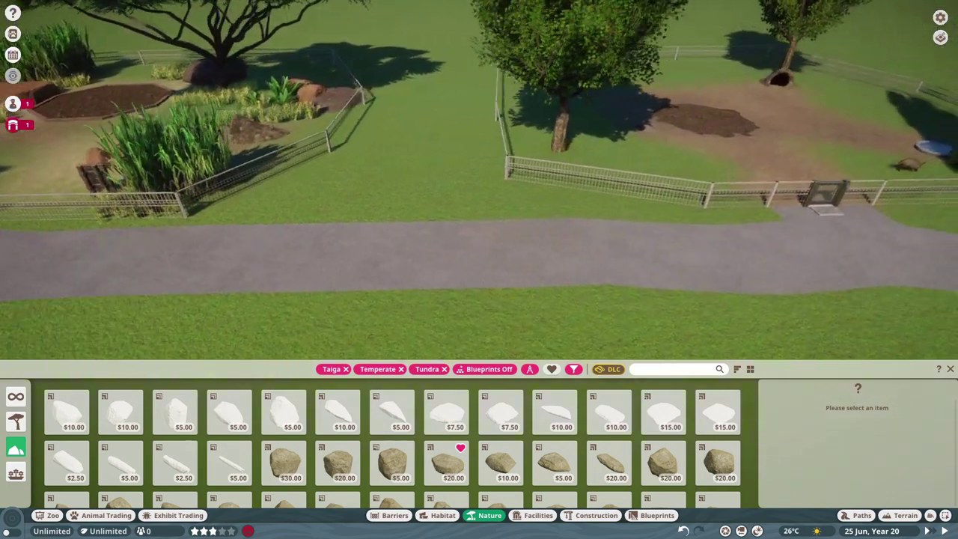
key(d)
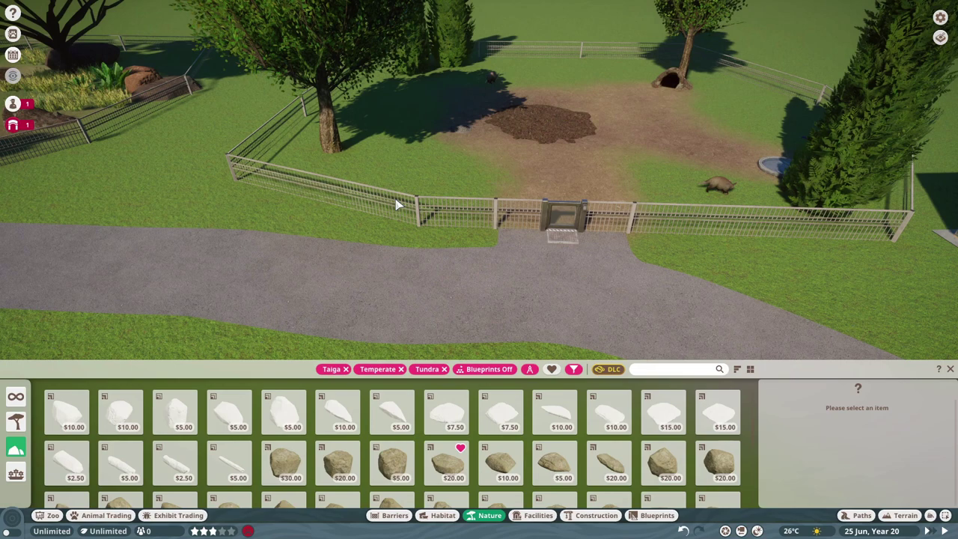
- Place a small $5 taiga rock on the grass across the path from the habitat gate, using Random Rotation All
scroll(398, 204, down, 3)
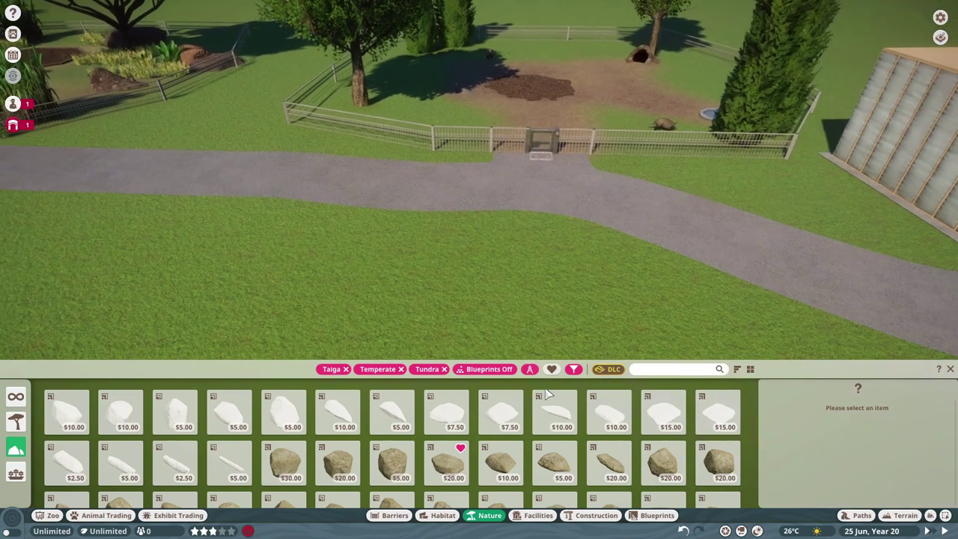
scroll(507, 447, down, 1)
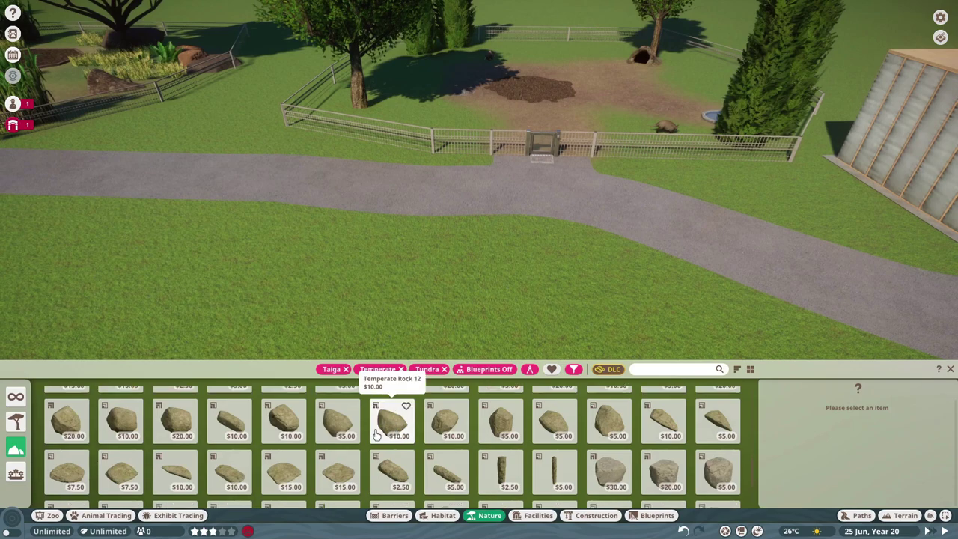
click(392, 423)
scroll(515, 251, up, 5)
key(shift)
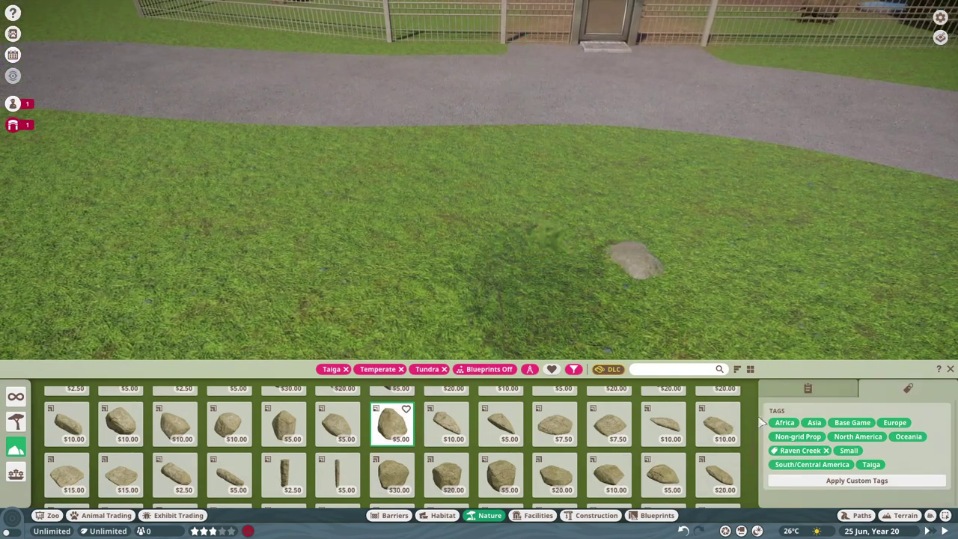
click(807, 388)
scroll(853, 436, down, 2)
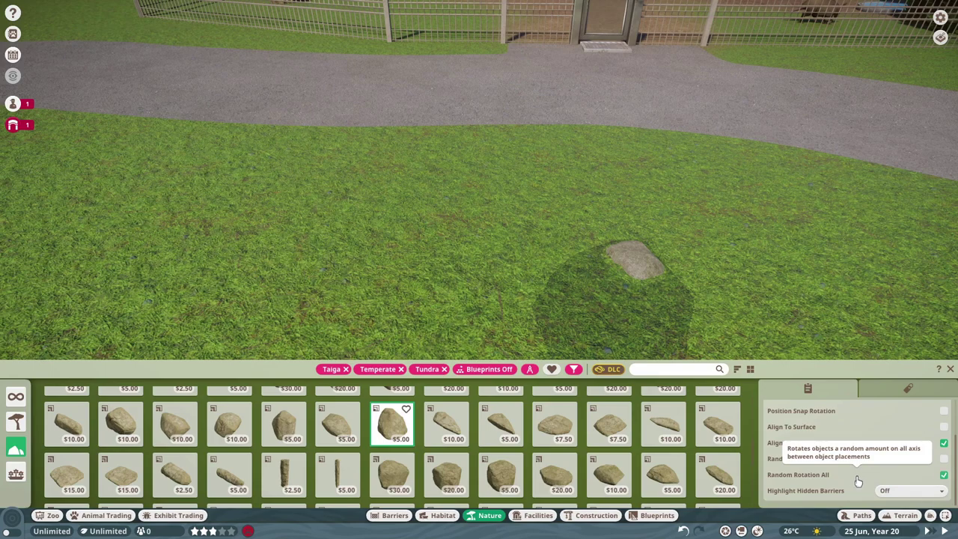
click(460, 336)
key(s)
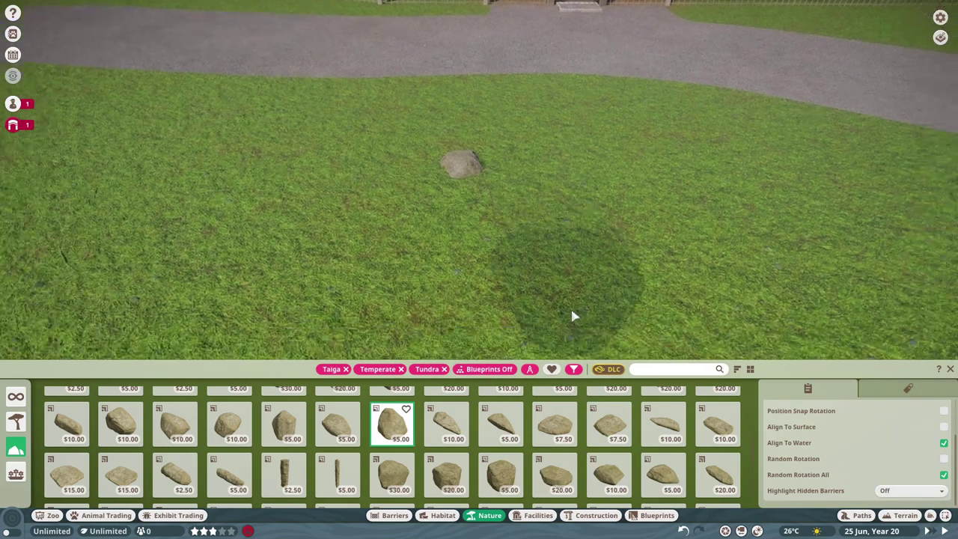
key(w)
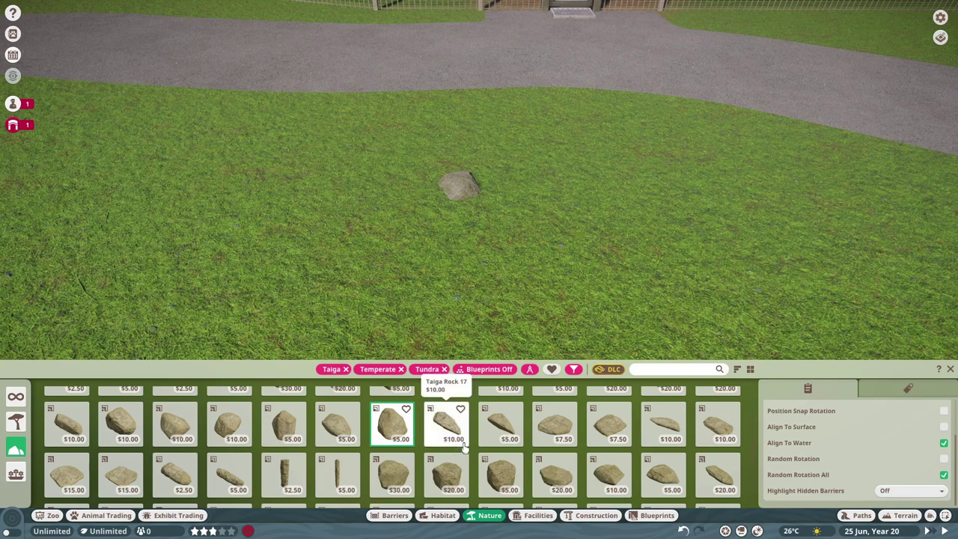
- Place two different $5 temperate rocks partly sunk in the grass beside the taiga rock
scroll(464, 447, down, 2)
click(501, 436)
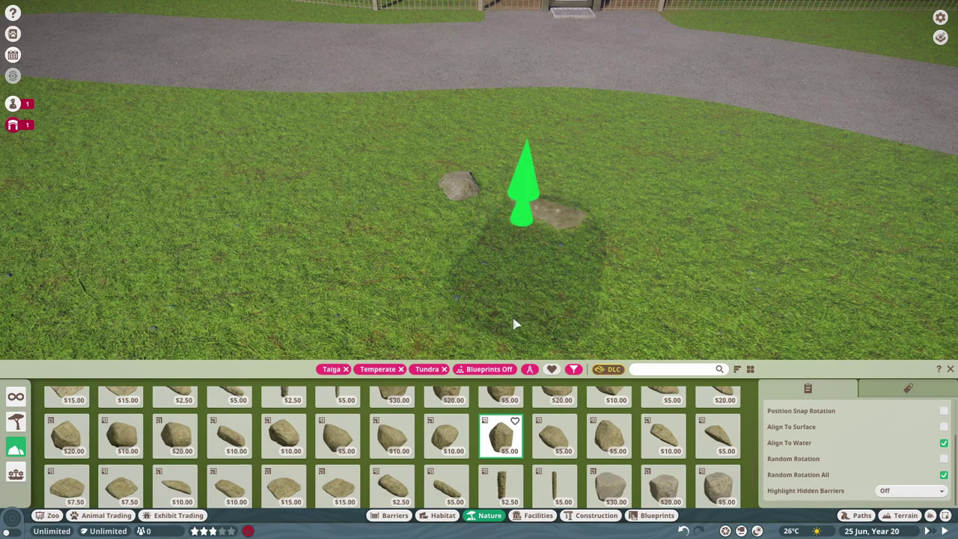
click(610, 434)
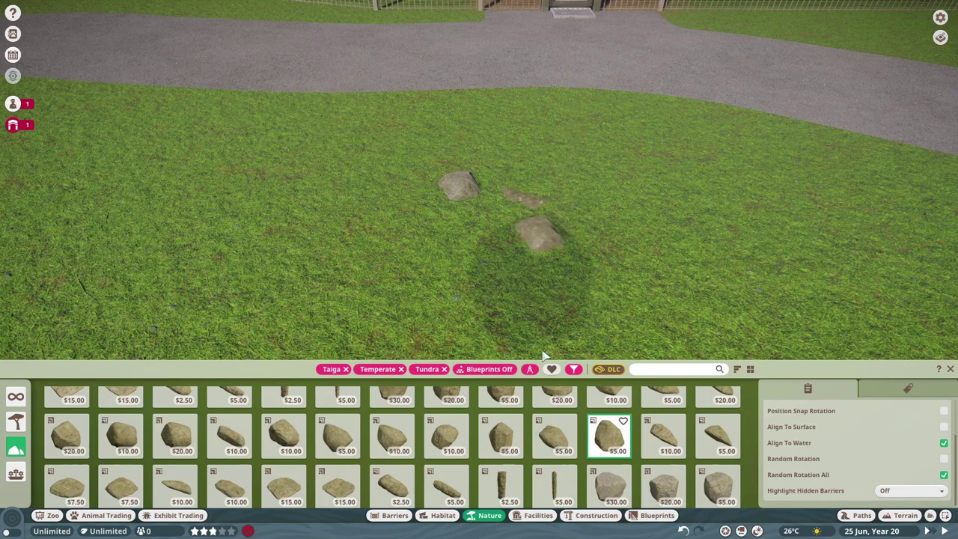
- Place a $5 tundra rock in the grass in front of the taiga and temperate rocks
scroll(604, 430, down, 3)
click(663, 434)
scroll(475, 328, up, 2)
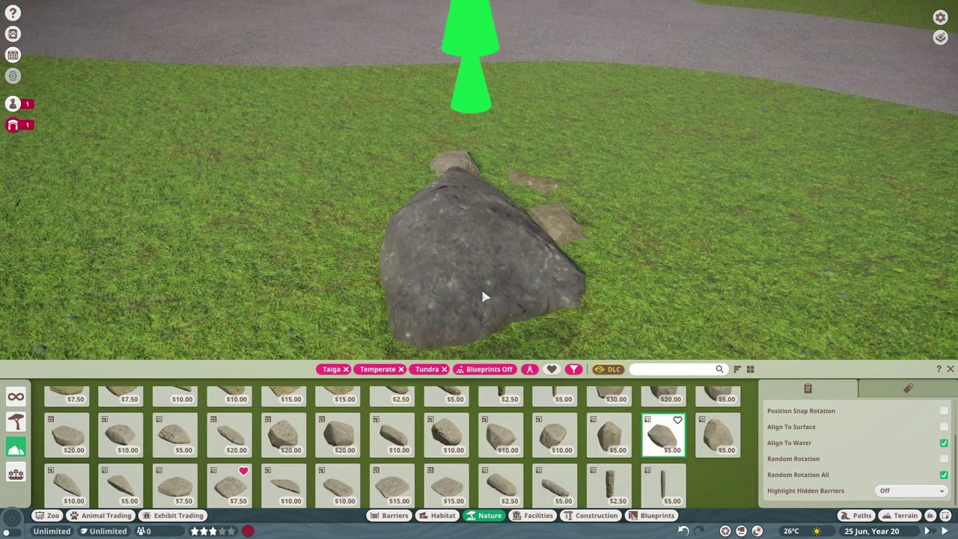
click(497, 300)
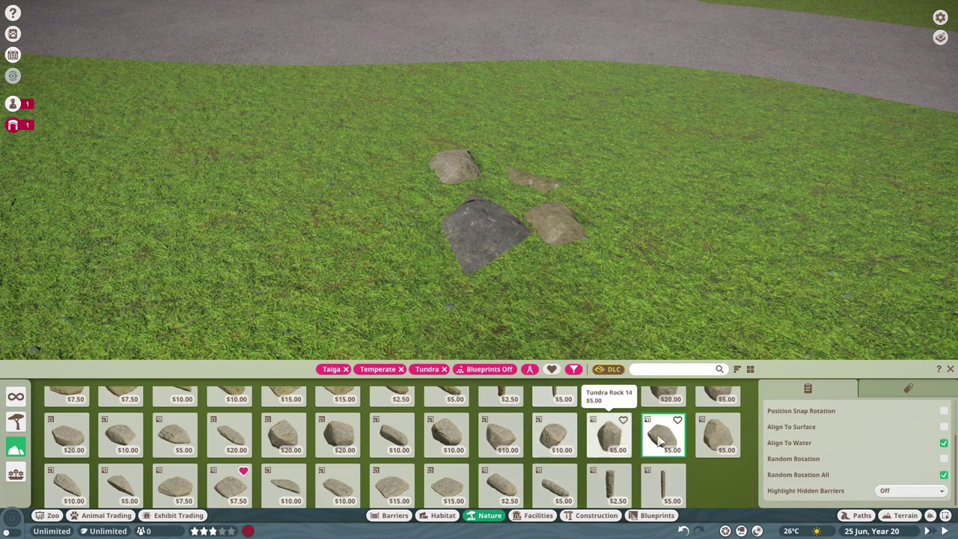
- Place two dark $5 tundra rocks of another shape behind and beside the existing rocks in the grass
click(717, 434)
click(509, 239)
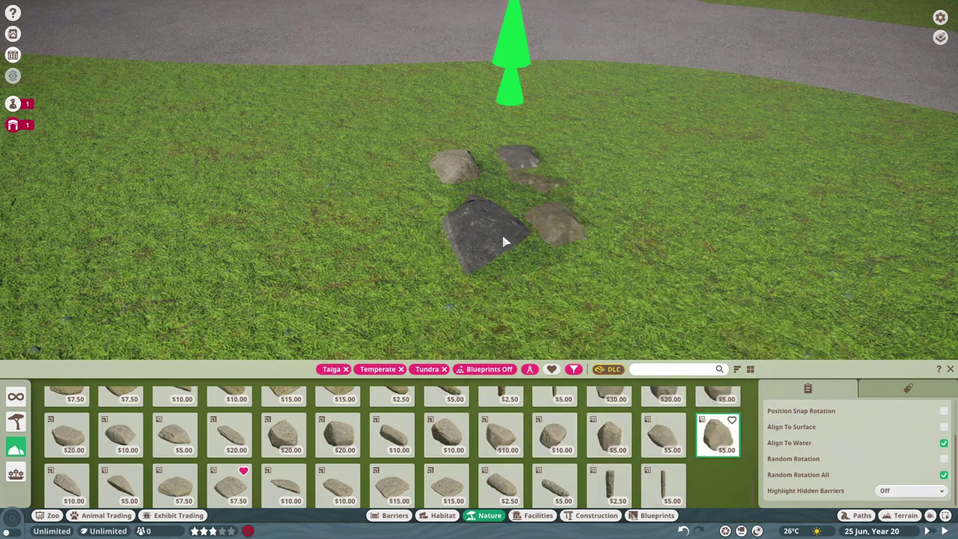
click(506, 237)
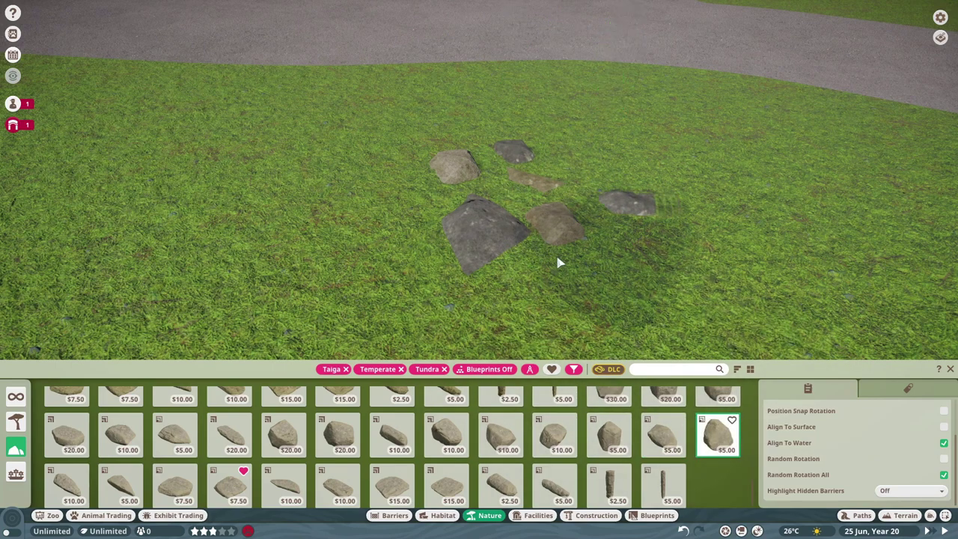
click(558, 310)
- Add three sunken $5 temperate rocks of two shapes around the large dark rock in the cluster
scroll(455, 438, up, 3)
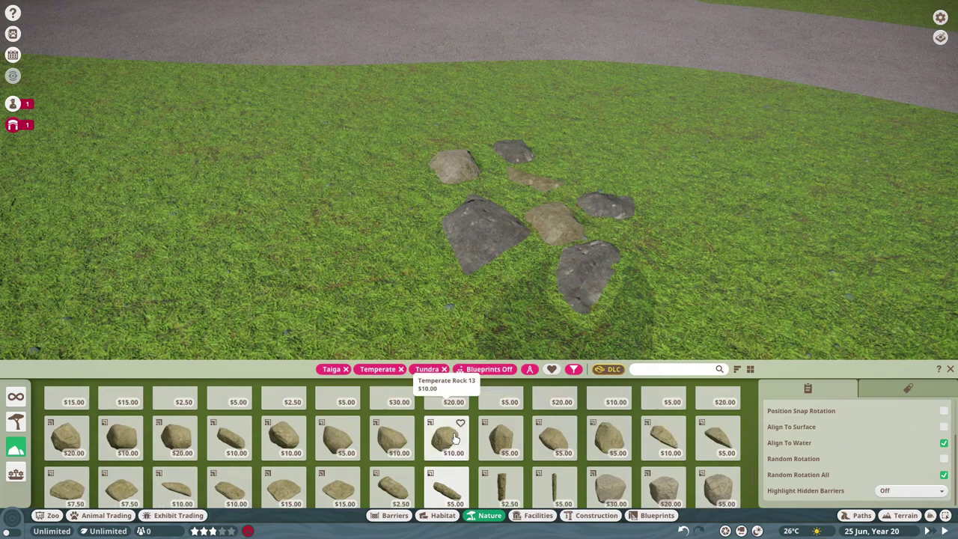
click(500, 443)
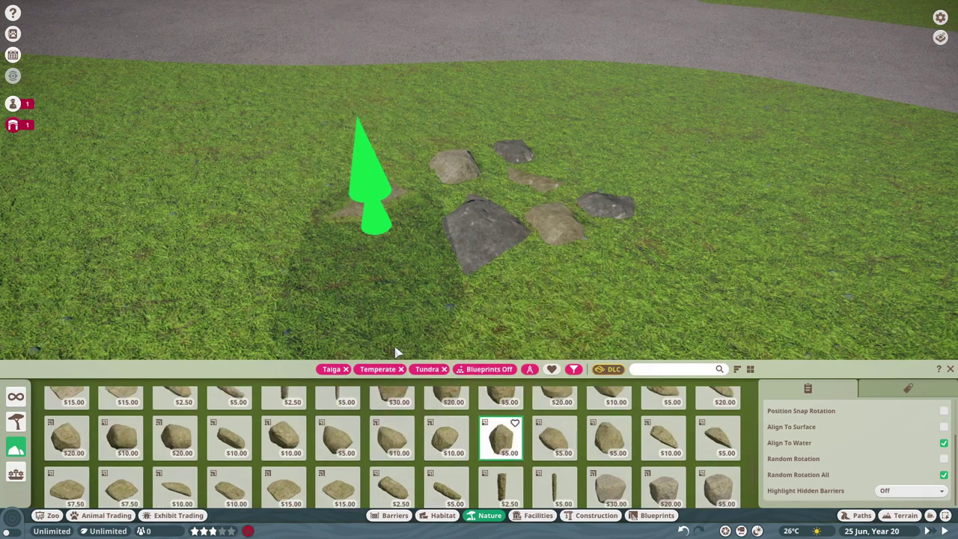
click(608, 434)
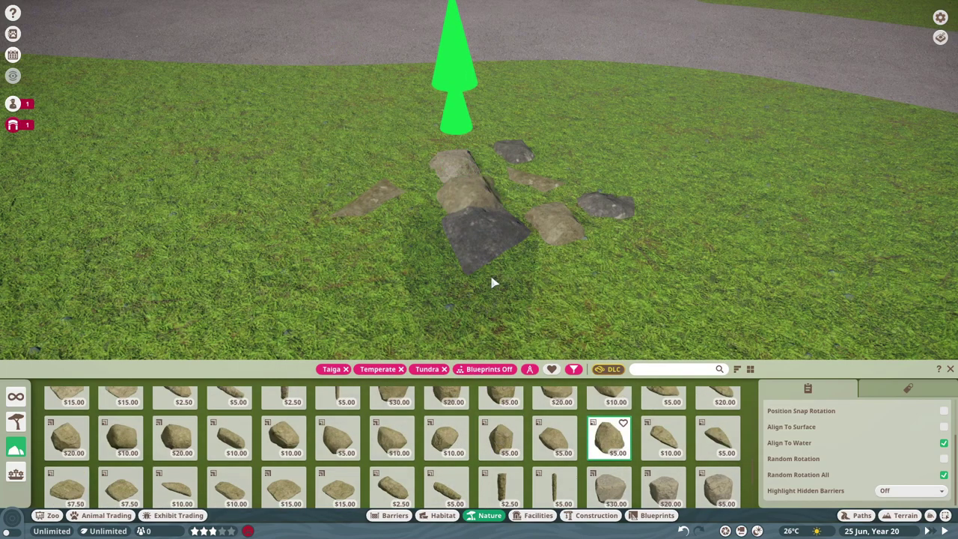
click(416, 322)
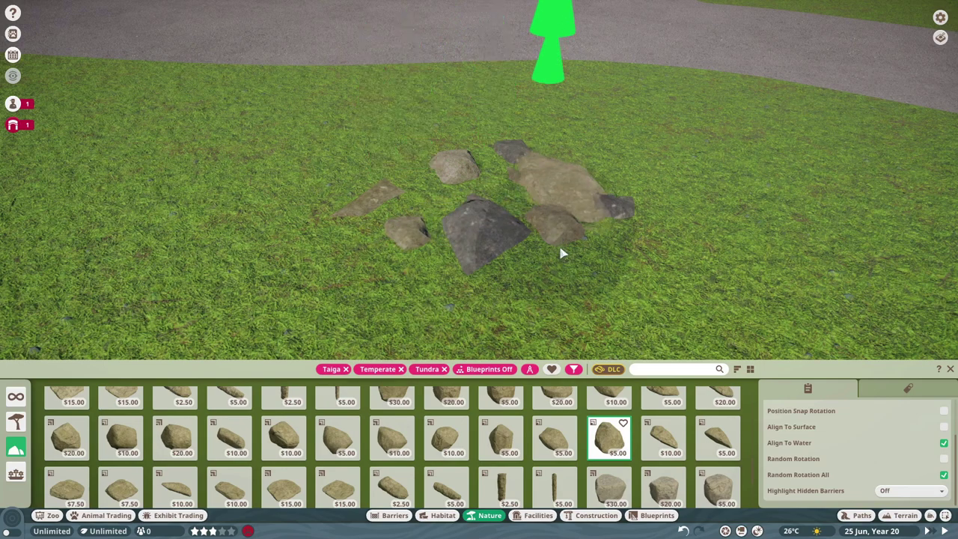
key(z)
click(524, 239)
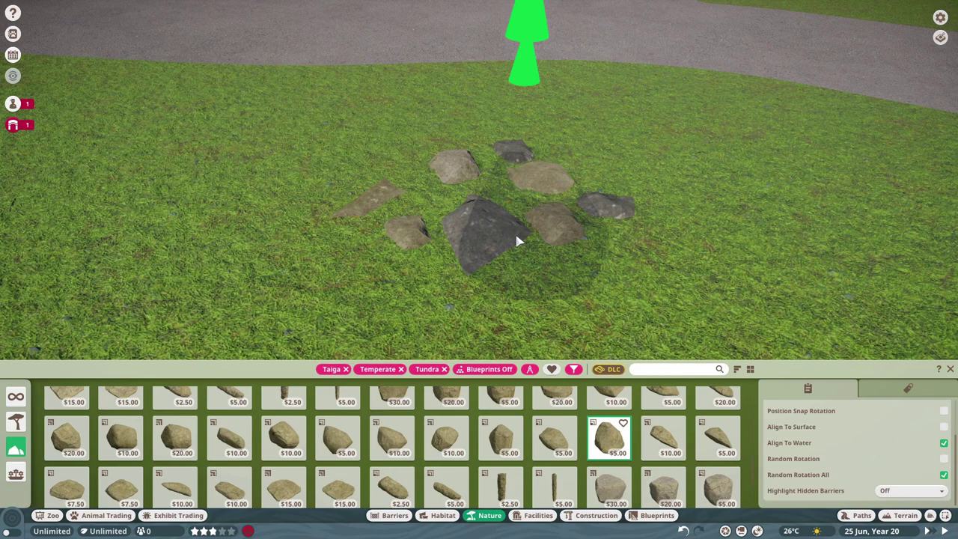
click(518, 243)
- Place two $5 taiga rocks, one in front of the cluster and one behind it
scroll(500, 449, up, 4)
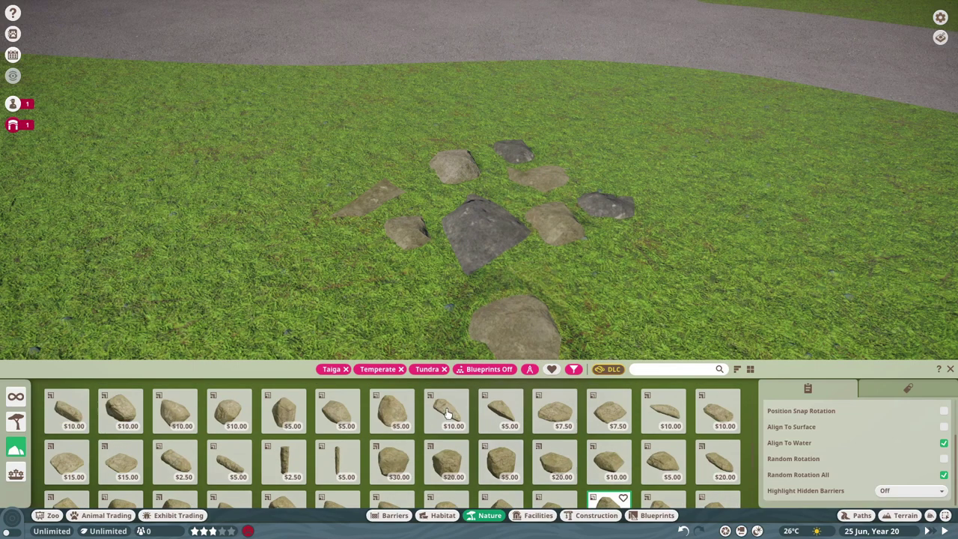
click(392, 454)
key(w)
key(shift)
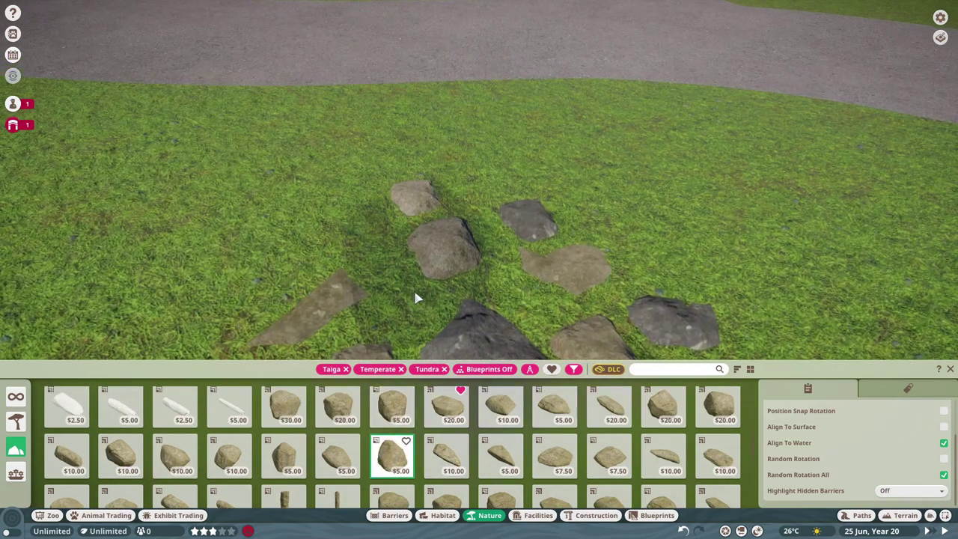
key(s)
scroll(524, 315, down, 2)
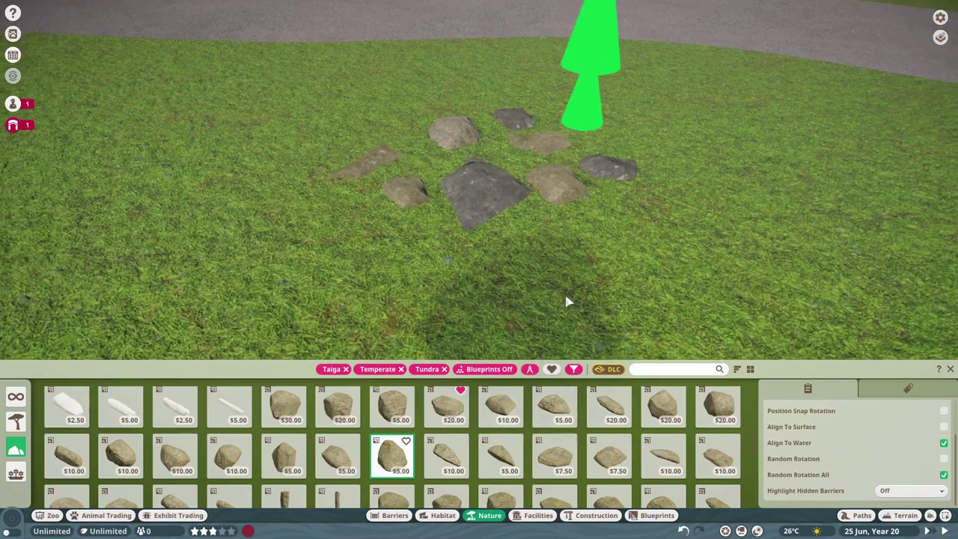
click(563, 307)
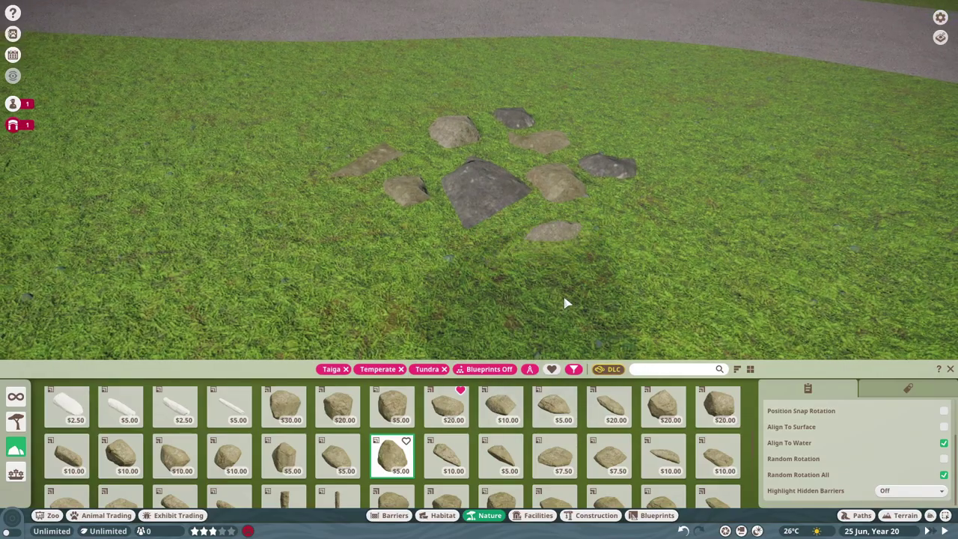
scroll(599, 299, up, 5)
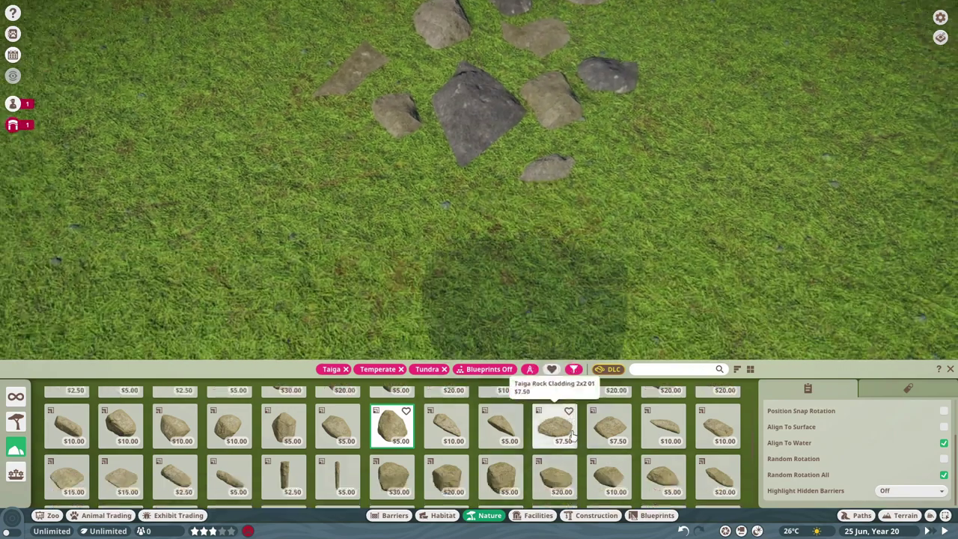
- Place three more $5 temperate rocks of two shapes around the outer edge of the rock cluster
scroll(554, 397, down, 3)
click(554, 465)
key(shift)
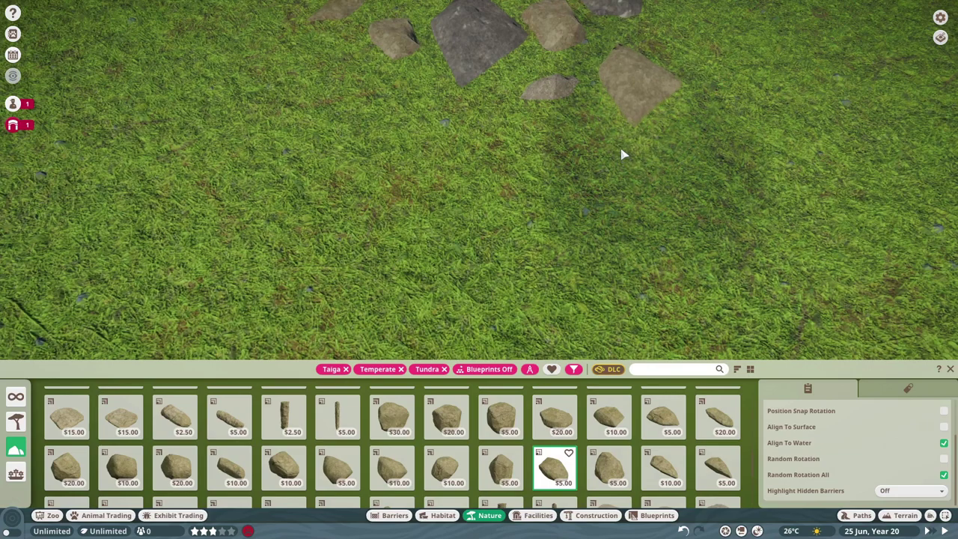
click(610, 451)
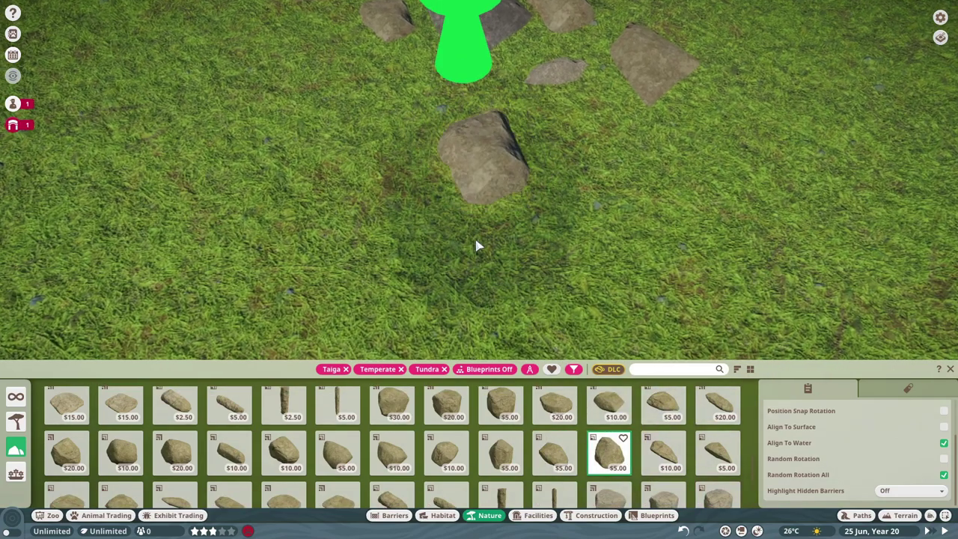
scroll(479, 250, down, 5)
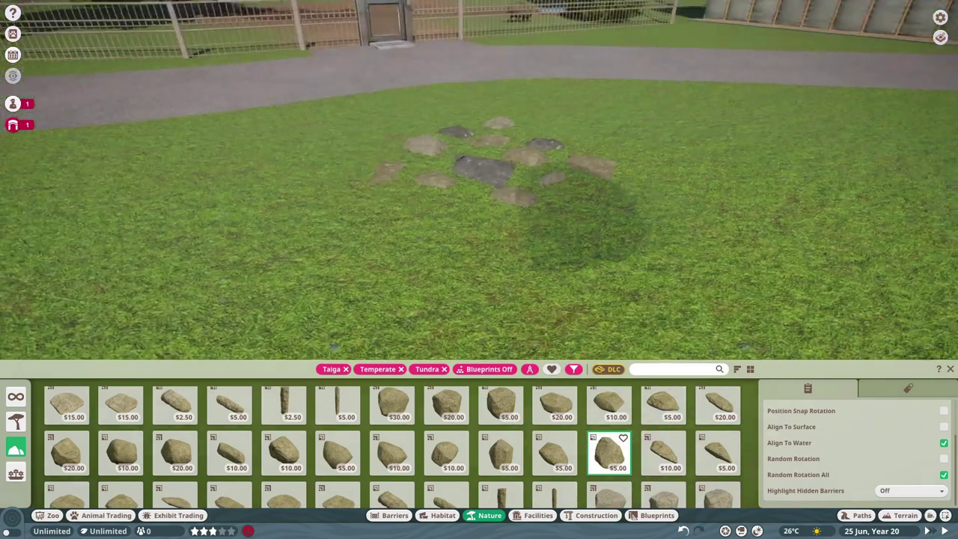
scroll(420, 213, up, 3)
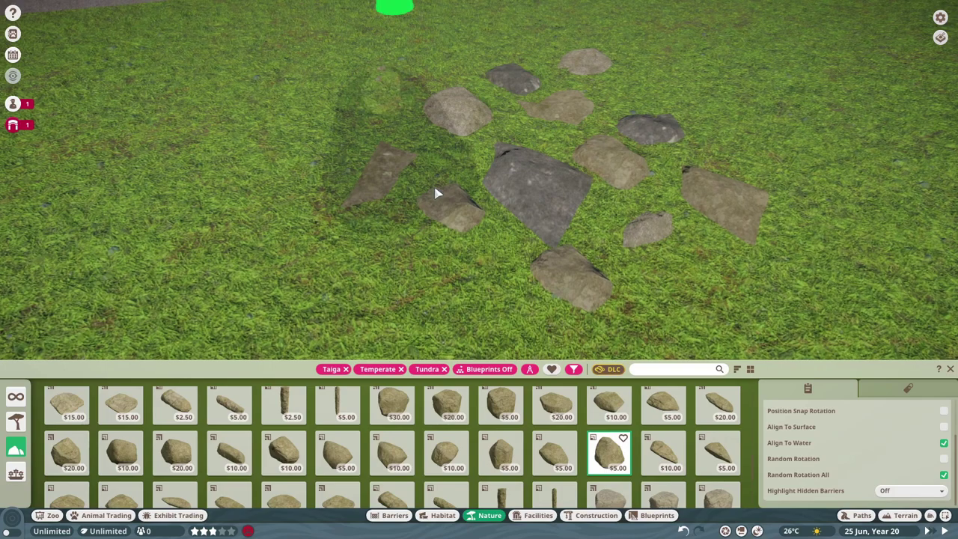
scroll(699, 276, down, 4)
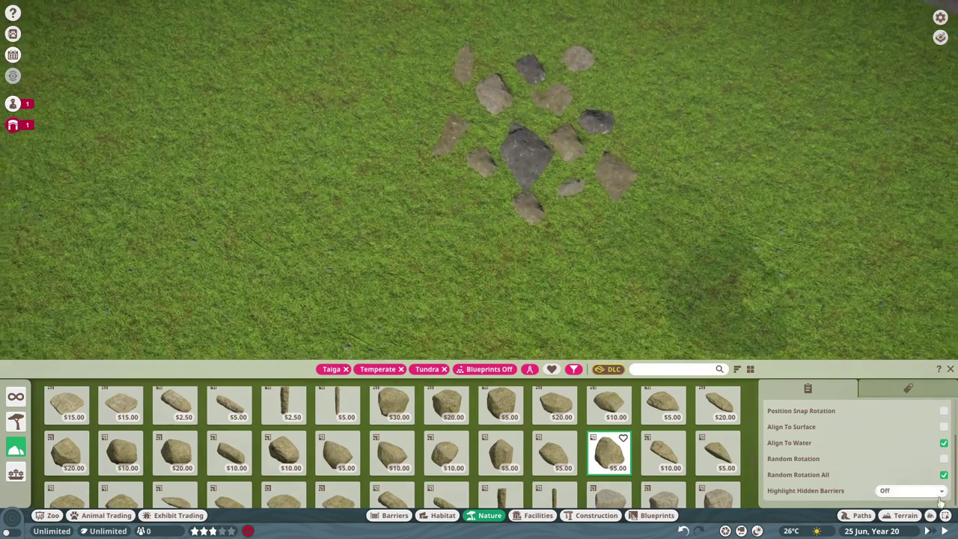
- Select all the rocks of the cluster with a selection box and merge them into one scenery group
click(946, 517)
scroll(614, 243, down, 3)
drag(402, 129, 538, 269)
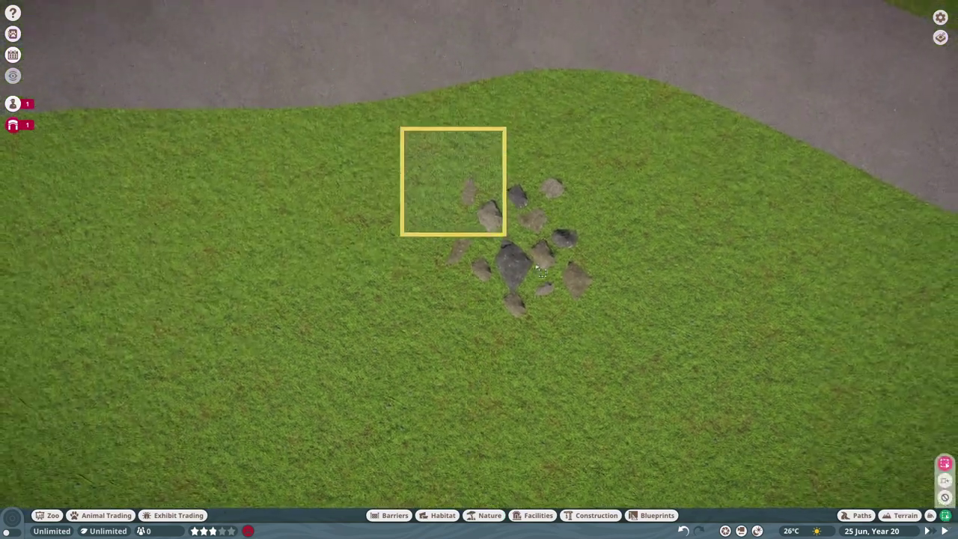
drag(673, 386, 673, 385)
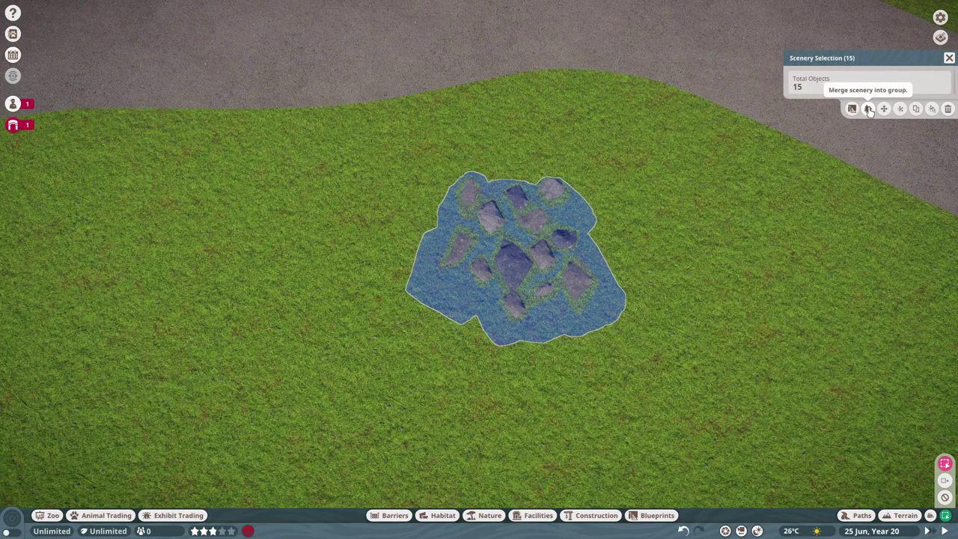
key(Escape)
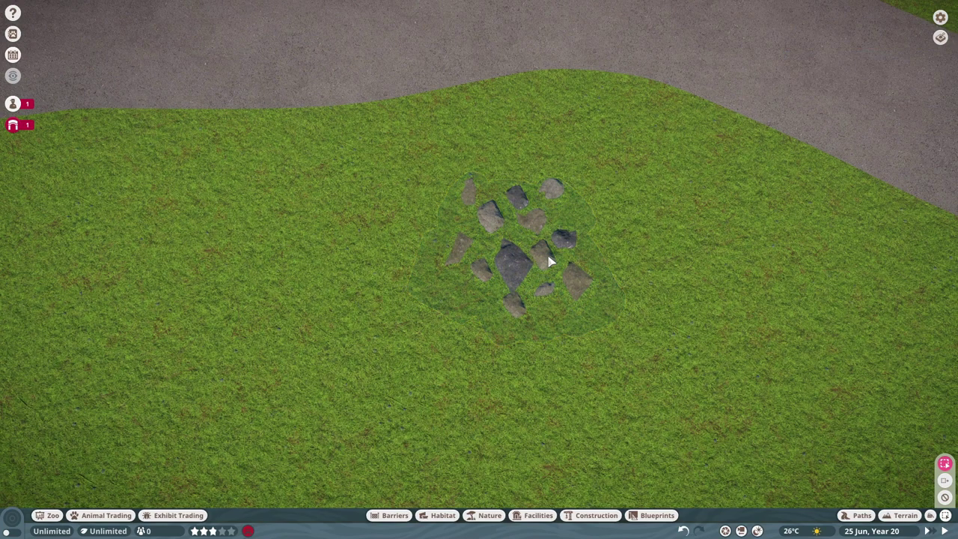
- Move the rock group into the aardvark habitat, onto the grass between the front fence and the conifer
click(513, 239)
scroll(514, 238, down, 5)
key(m)
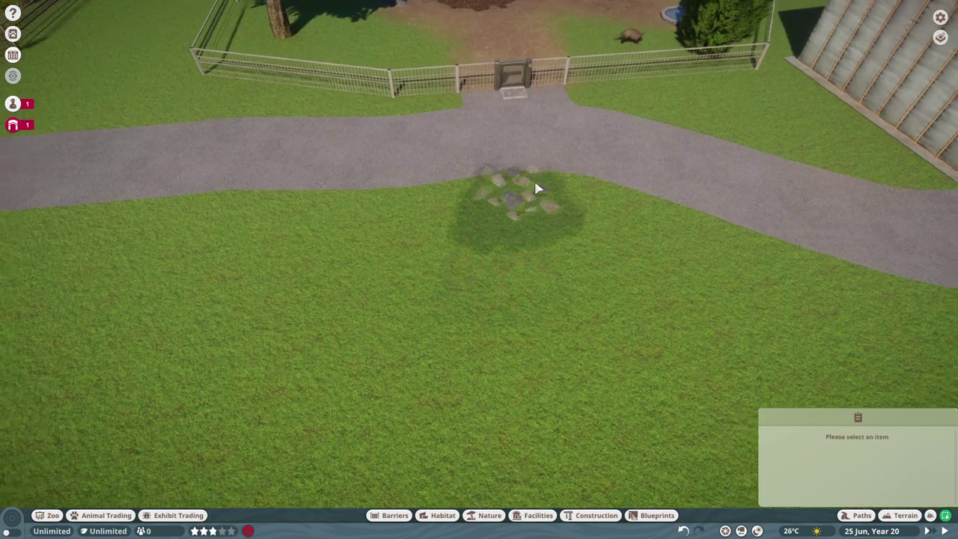
key(w)
scroll(473, 199, up, 5)
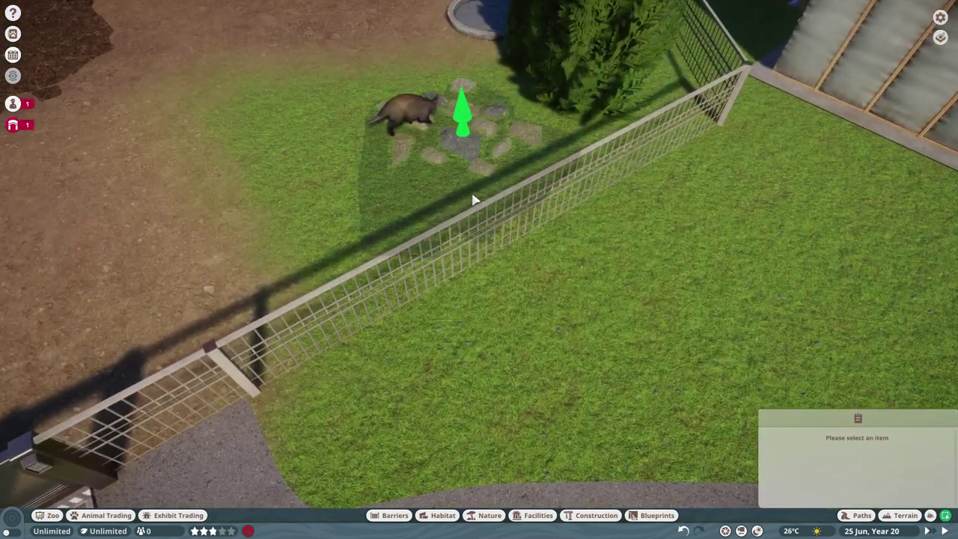
key(Escape)
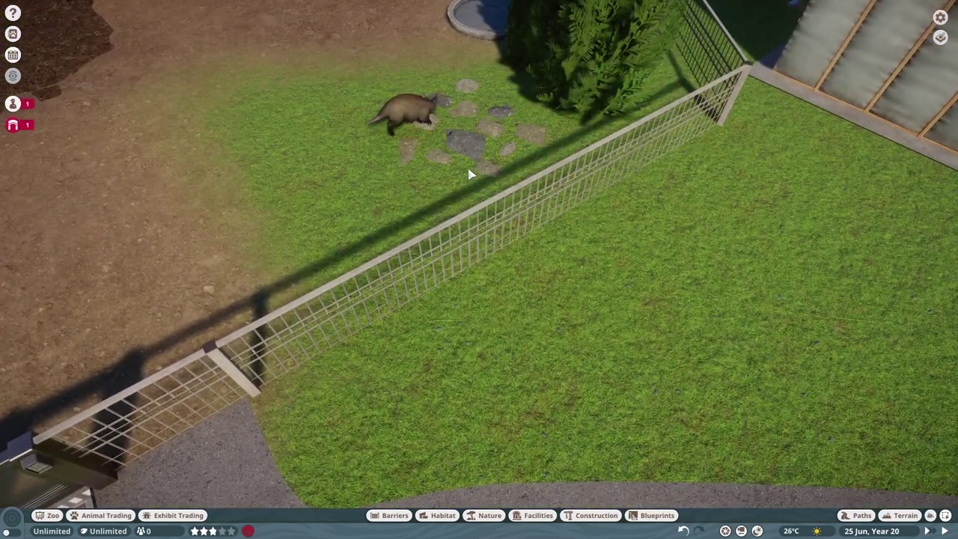
- Duplicate the rock group and place a rotated, overlapping copy next to it along the front fence
key(ctrl+d)
key(shift)
key(shift)
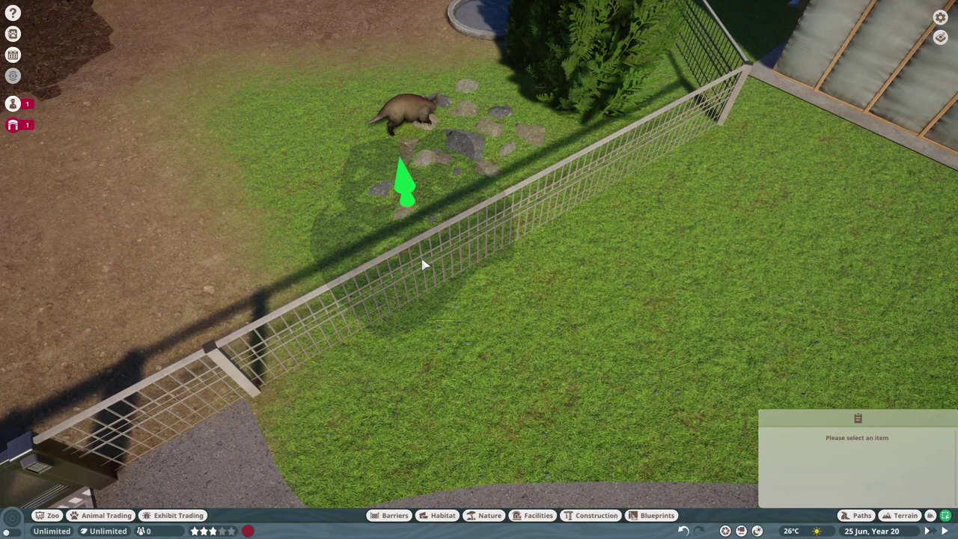
scroll(425, 265, down, 5)
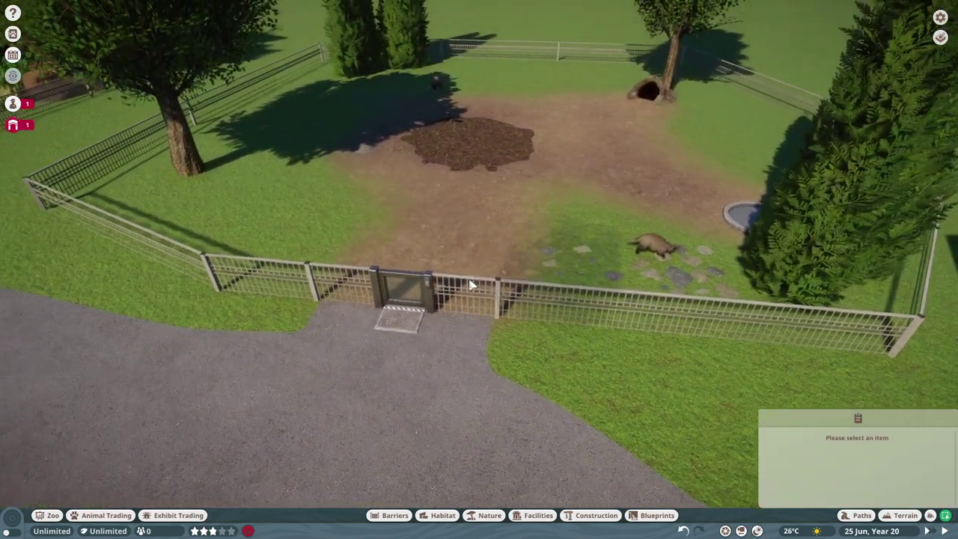
- Place a copy of the rock group where the grass meets the soil trail, near the mulch patch
key(a)
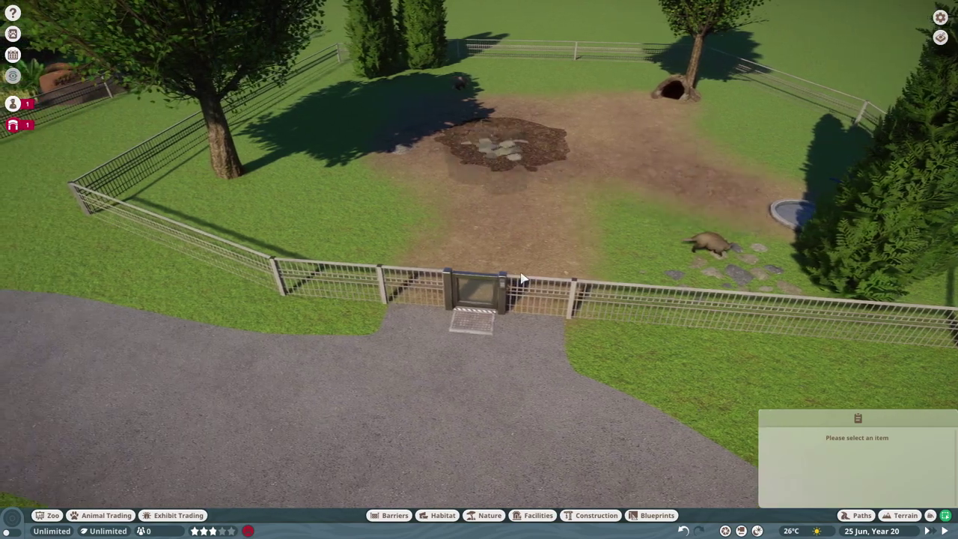
scroll(578, 206, up, 1)
scroll(580, 206, up, 4)
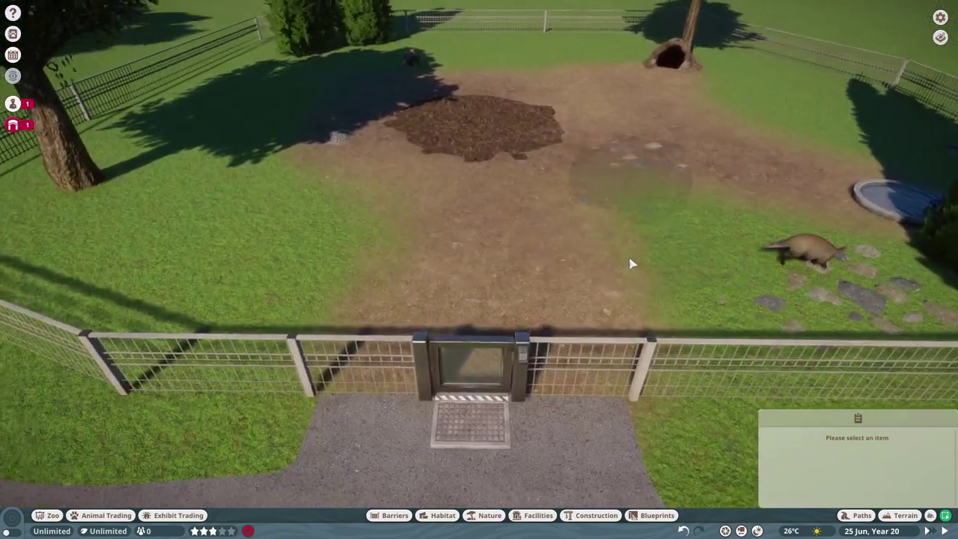
scroll(488, 210, up, 3)
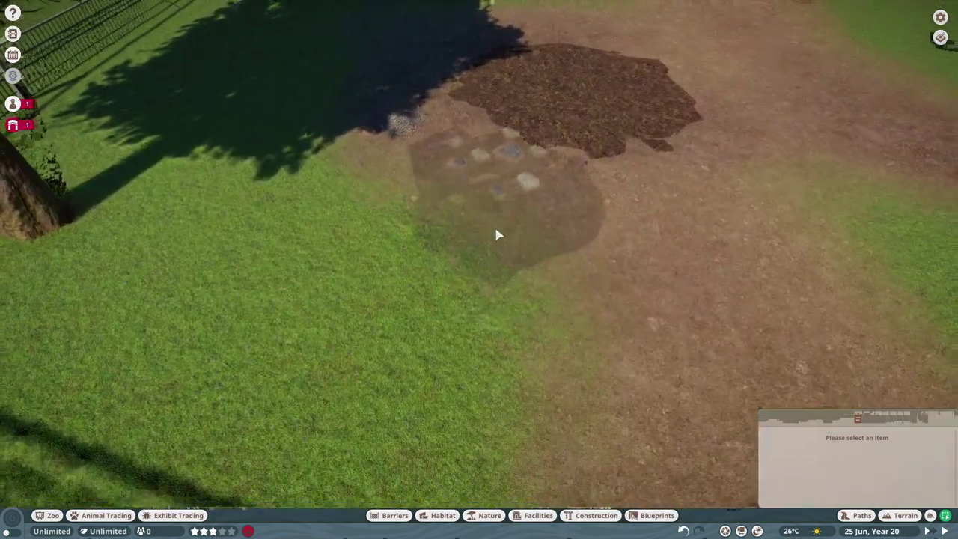
click(497, 237)
- Place copies of the rock group at the mulch patch's edge and on the grass around the hollow shelter
scroll(318, 255, up, 2)
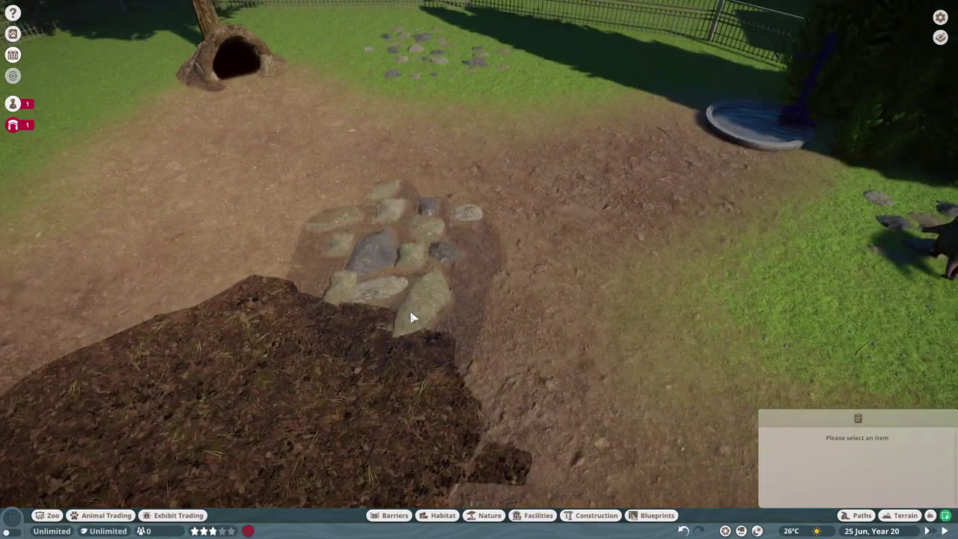
click(411, 317)
scroll(455, 289, down, 3)
scroll(263, 263, up, 3)
click(263, 263)
- Place copies of the rock group on the grass near the gate and behind the conifer in the fence corner
scroll(263, 263, down, 3)
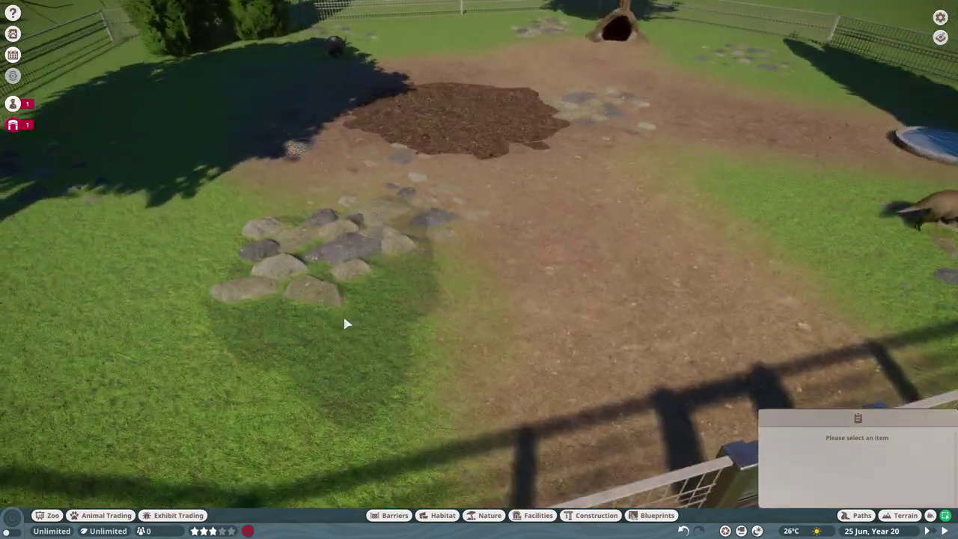
click(380, 410)
key(s)
key(d)
key(w)
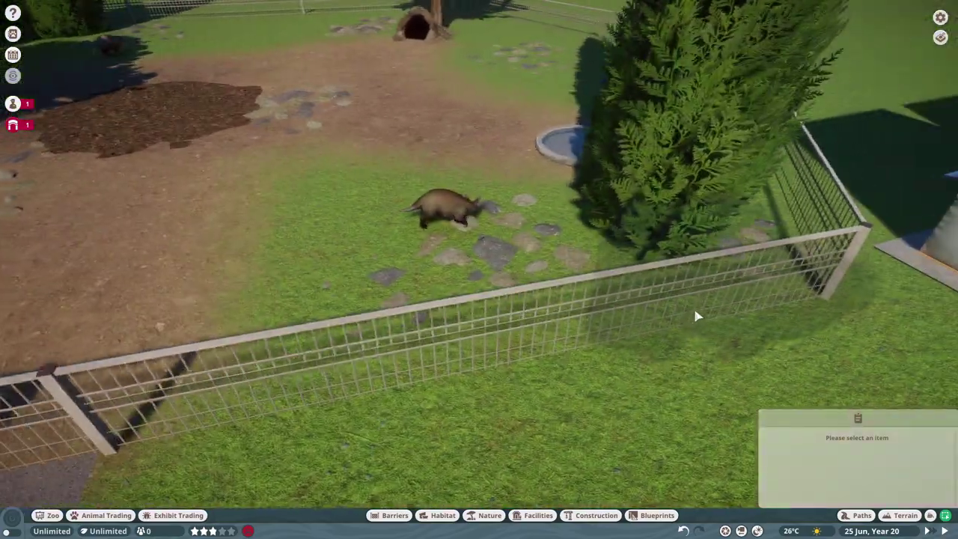
key(w)
- Place copies of the rock group around the large tree's trunk and along the fence between tree and gate
key(a)
key(s)
click(271, 226)
key(s)
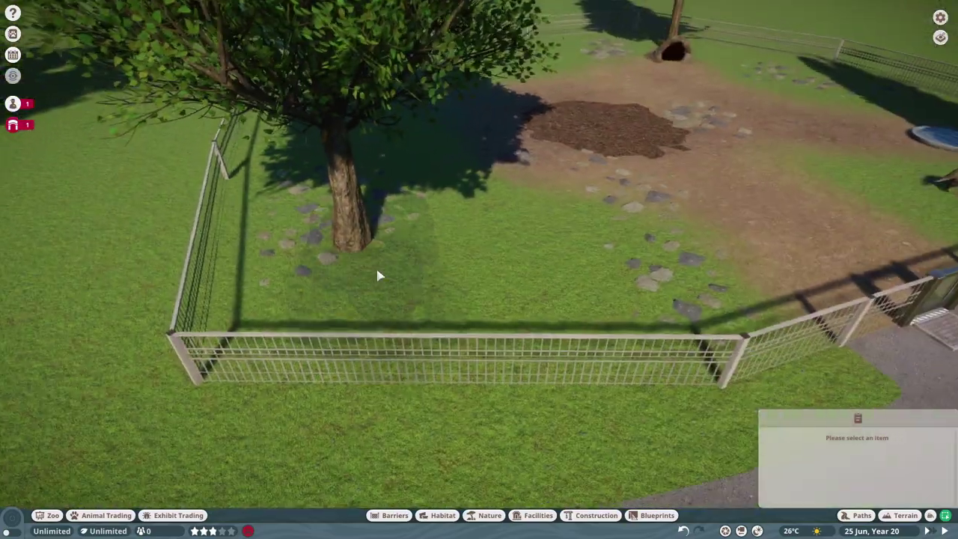
key(d)
key(d)
click(652, 279)
key(s)
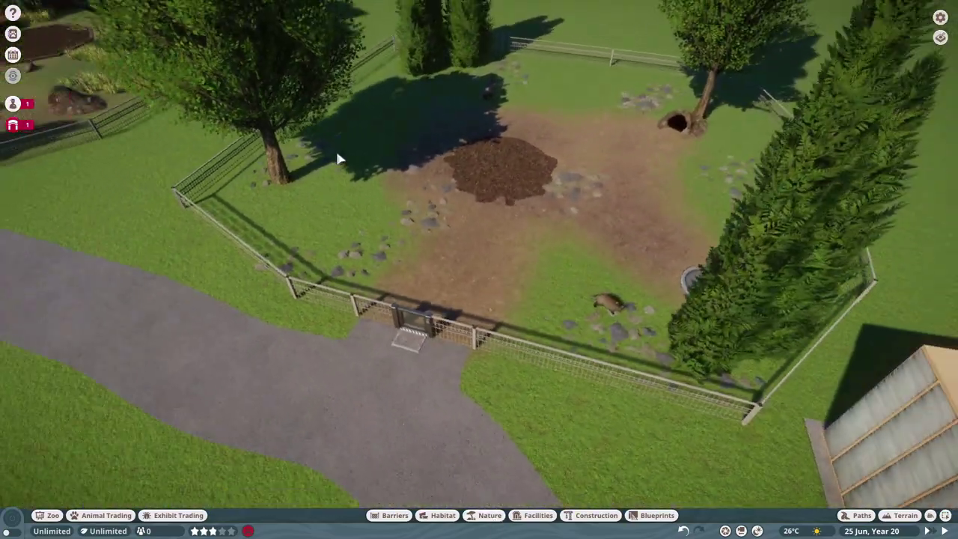
key(w)
- Place Taiga Rock 02 as a large boulder on the soil trail beside the mulch patch
click(485, 516)
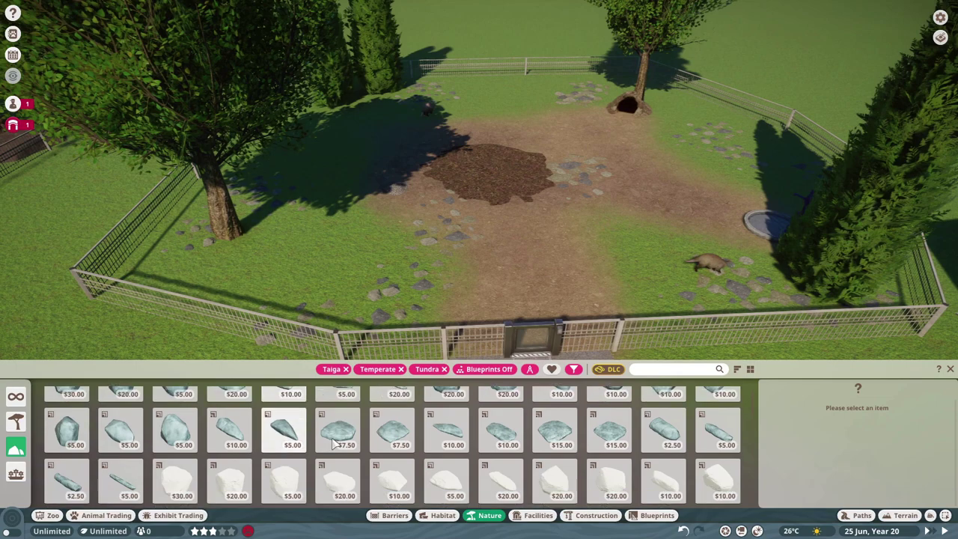
scroll(337, 419, down, 2)
click(401, 443)
scroll(524, 225, up, 4)
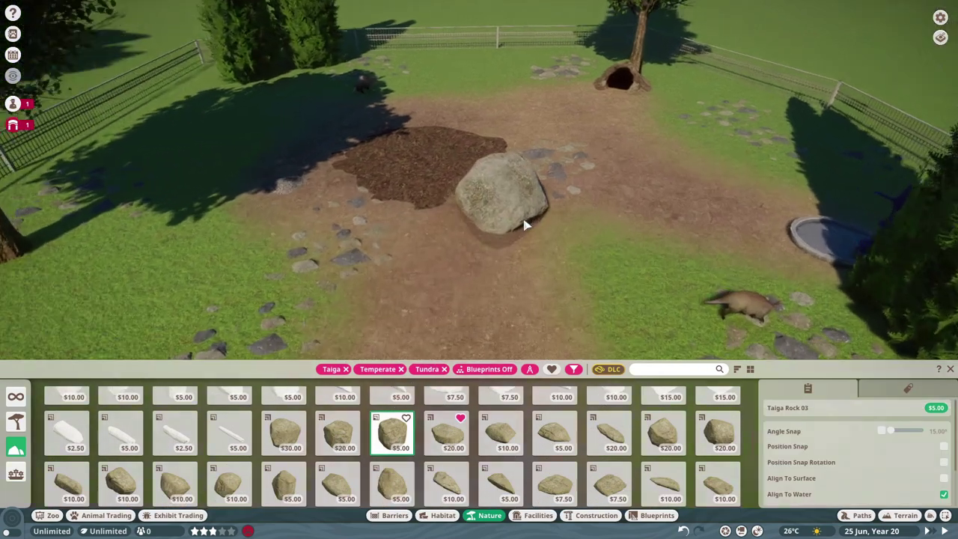
click(342, 442)
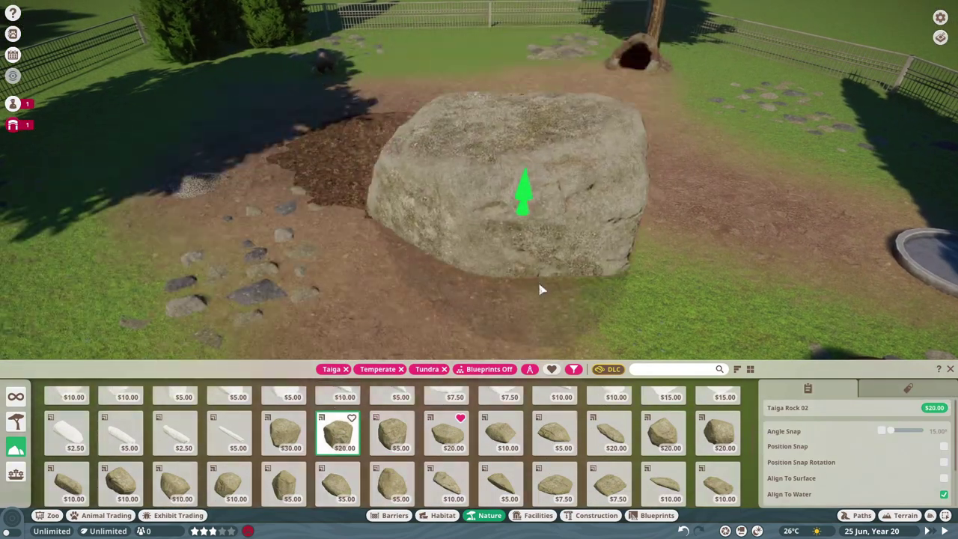
key(z)
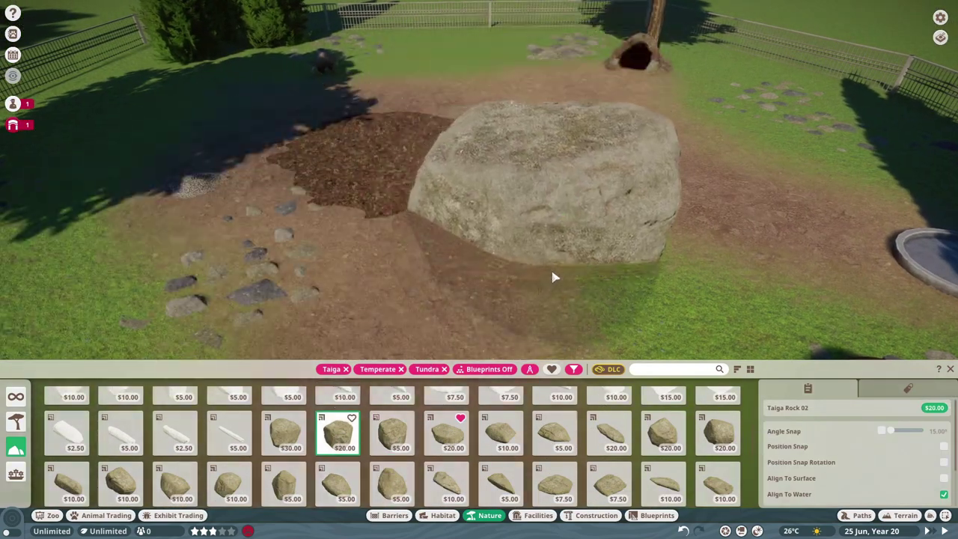
click(513, 277)
- Turn off Align To Water, Random Rotation and Random Rotation All, and place Taiga Rock 03 against the boulder's front corner
click(397, 436)
key(s)
scroll(898, 475, down, 2)
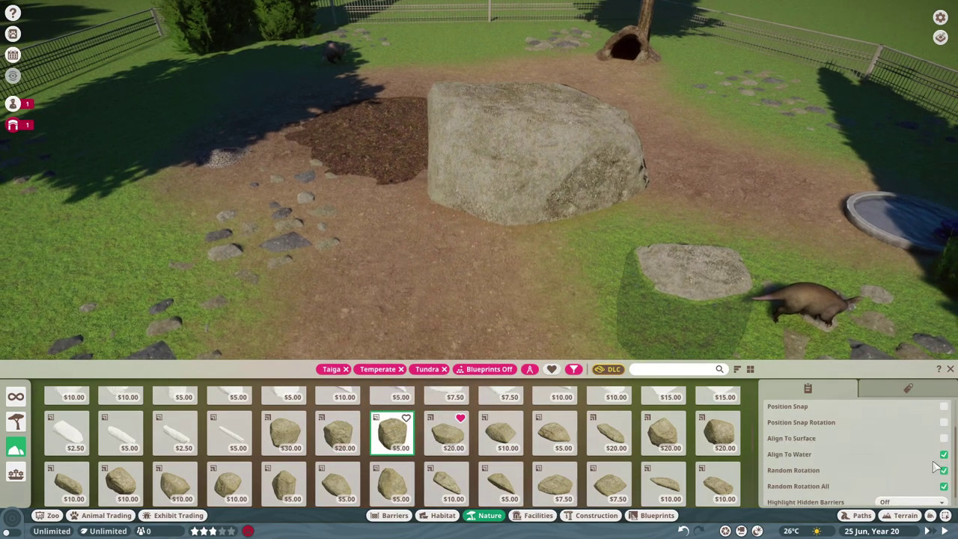
scroll(609, 250, up, 2)
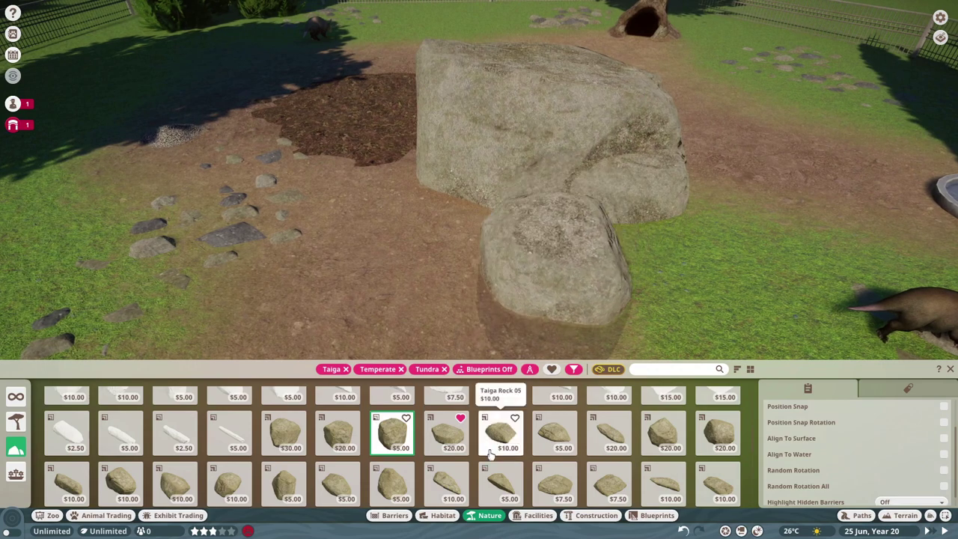
- Place a small $5 Temperate rock at the front base of the boulder beside the mulch patch
click(465, 445)
scroll(555, 472, down, 2)
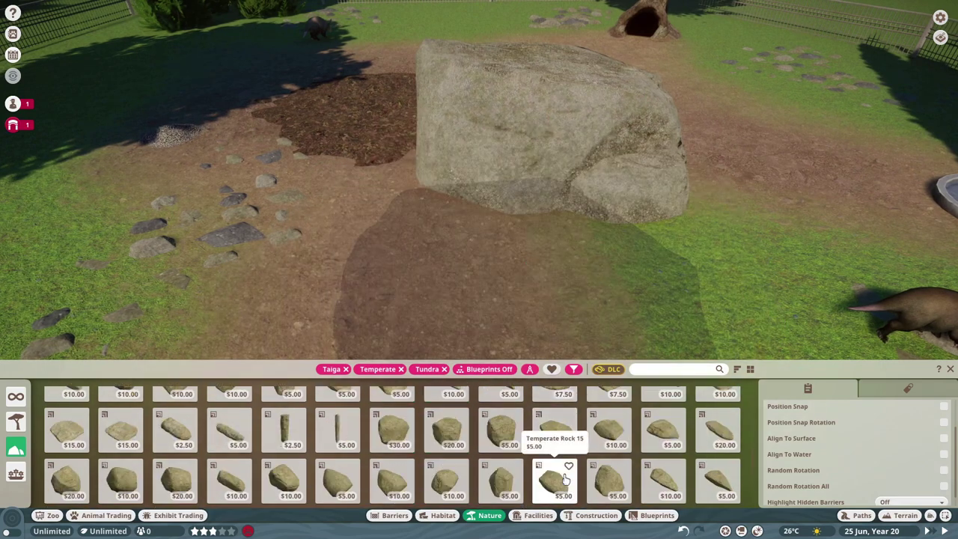
click(601, 434)
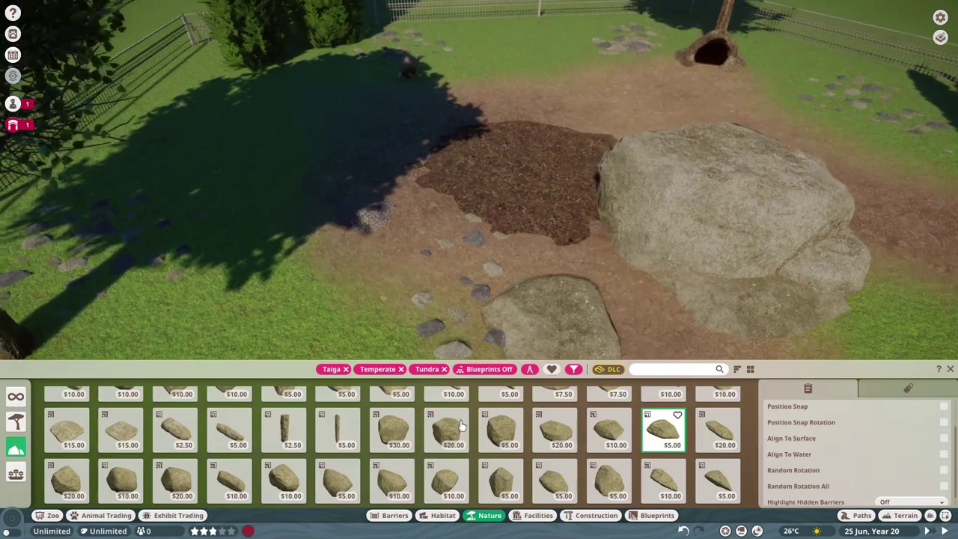
- Try to place Temperate Rock 02 twice, overlapping, in the large tree's shade near the side fence
click(447, 430)
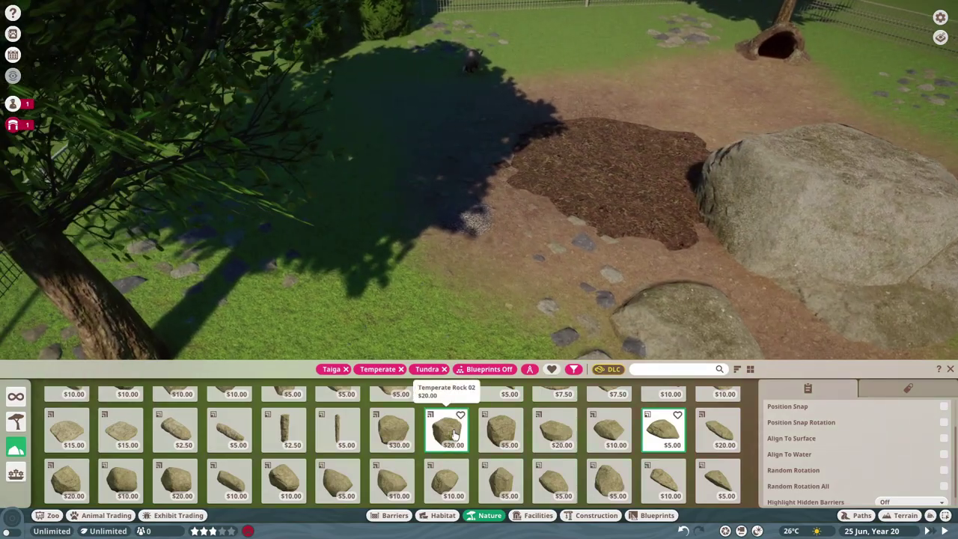
drag(405, 247, 420, 274)
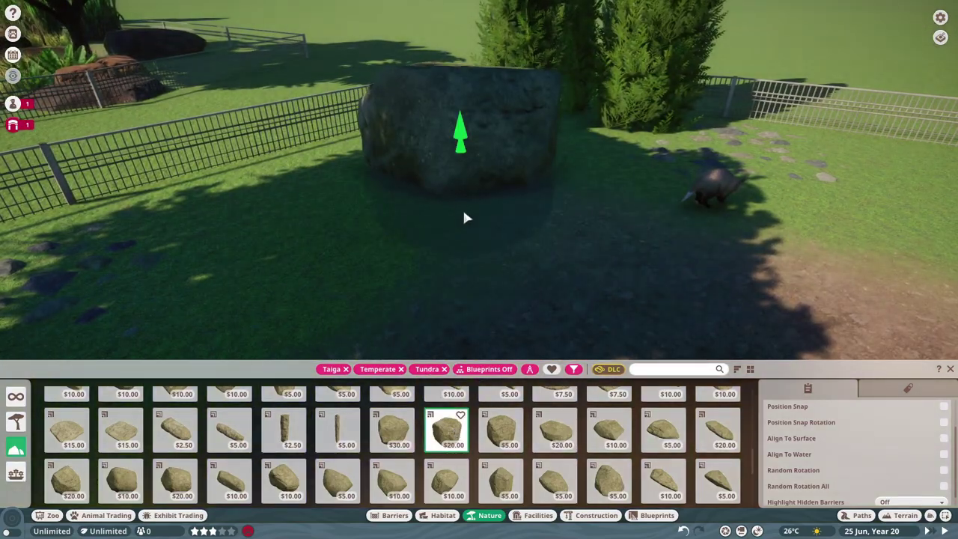
click(397, 230)
click(434, 262)
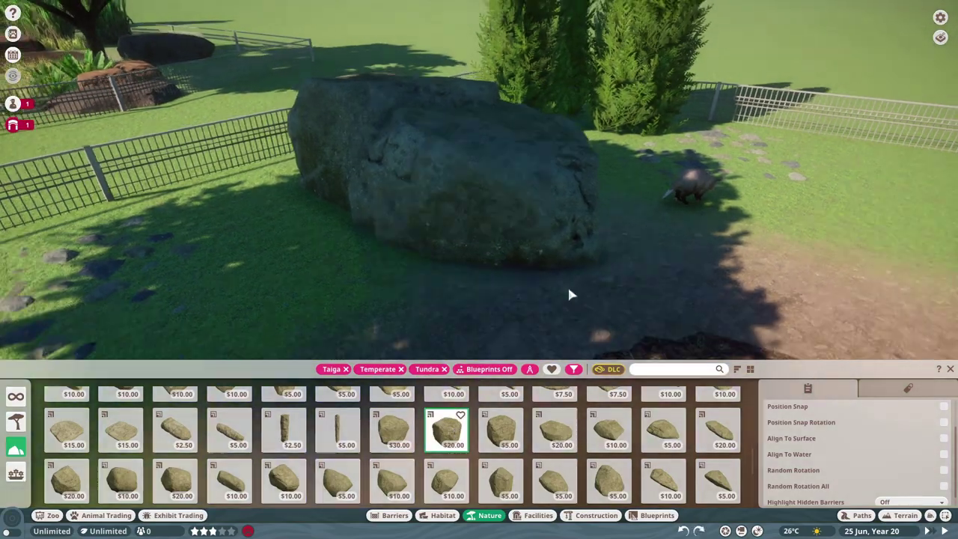
scroll(515, 444, down, 2)
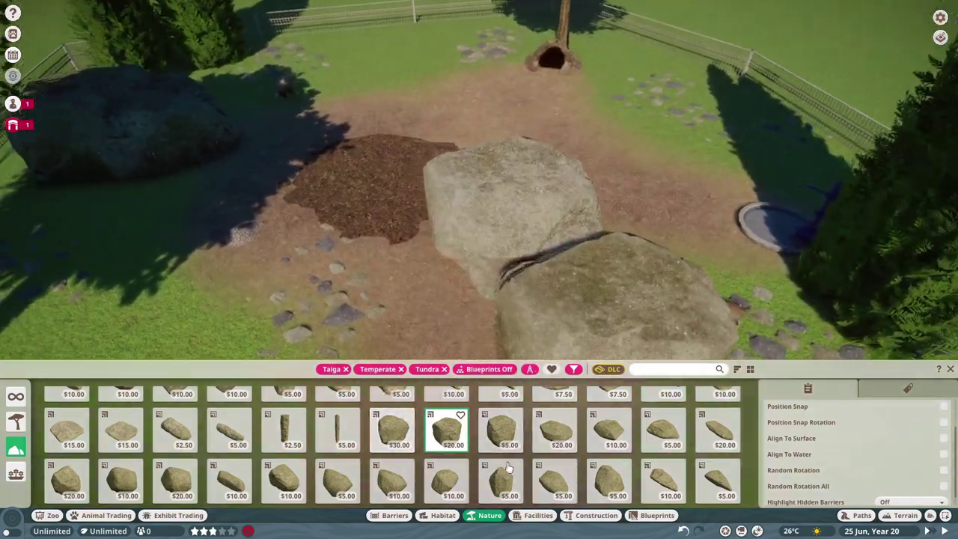
- Build a boulder cluster in the large tree's shade by the fence from a small $5 rock, a large $20 rock and Temperate Rock 12
click(717, 441)
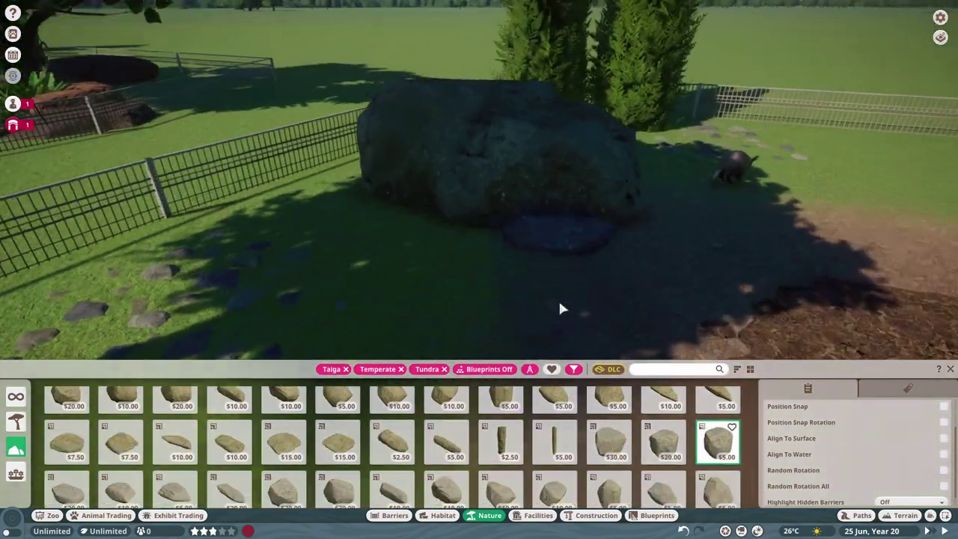
key(s)
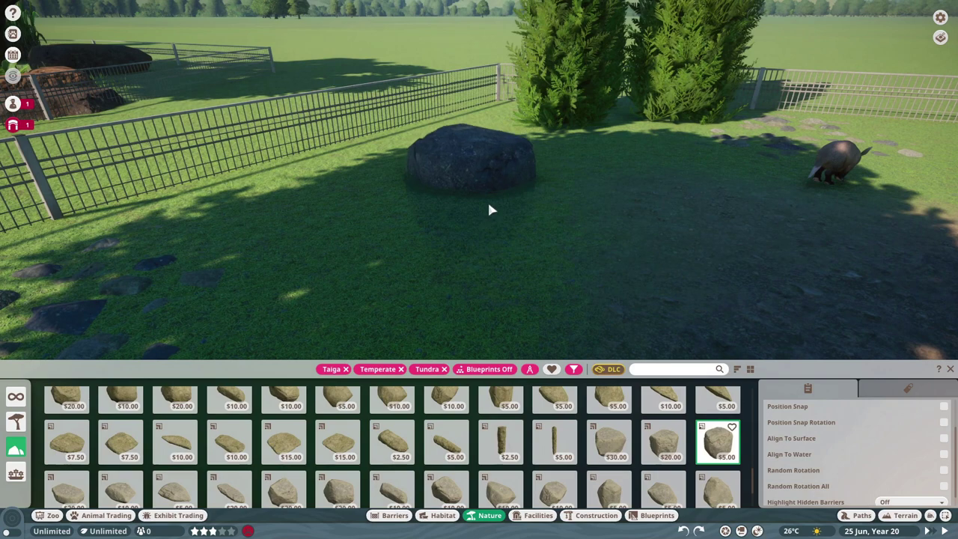
click(683, 451)
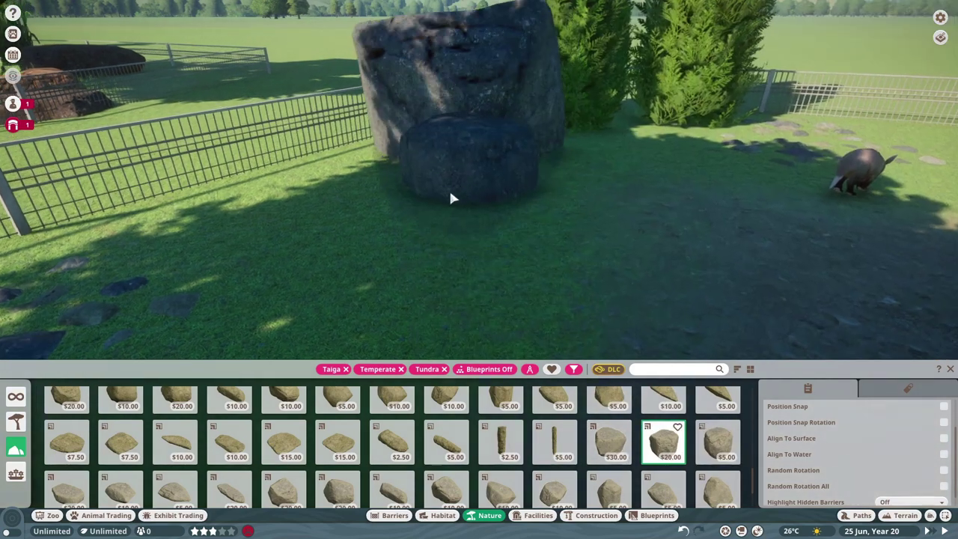
click(426, 285)
scroll(393, 479, down, 1)
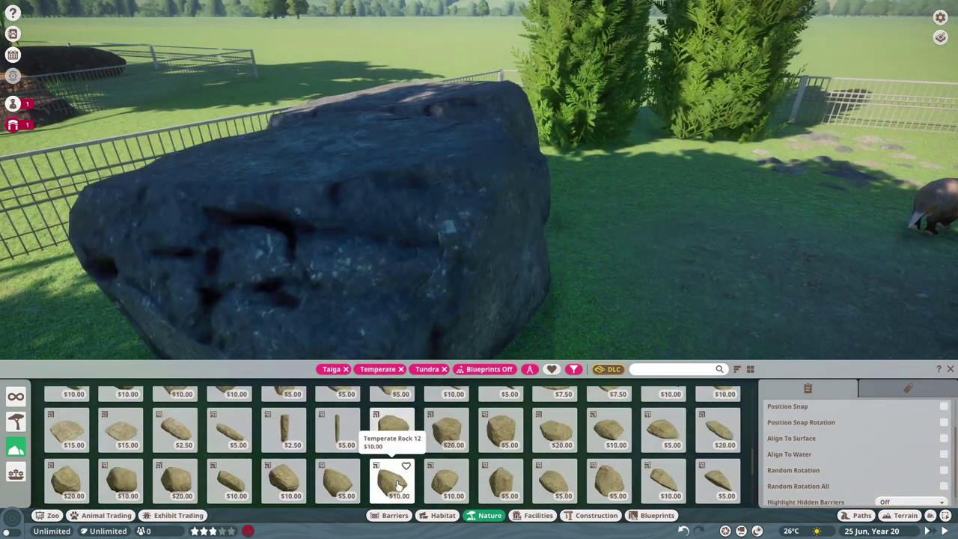
click(393, 479)
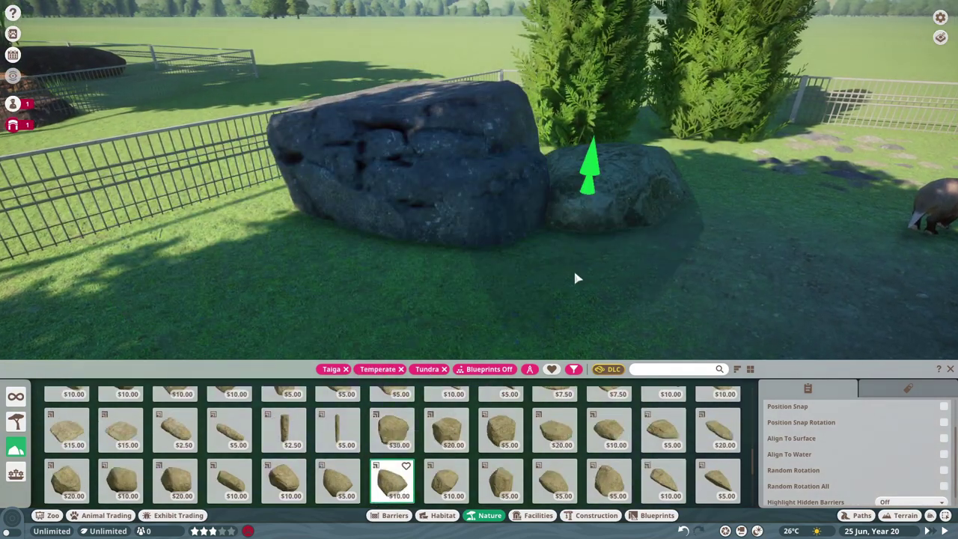
click(516, 303)
- Place Temperate Rock 12 on the grass along the rear fence and set Temperate Rock 03 against its side
scroll(516, 304, down, 5)
key(w)
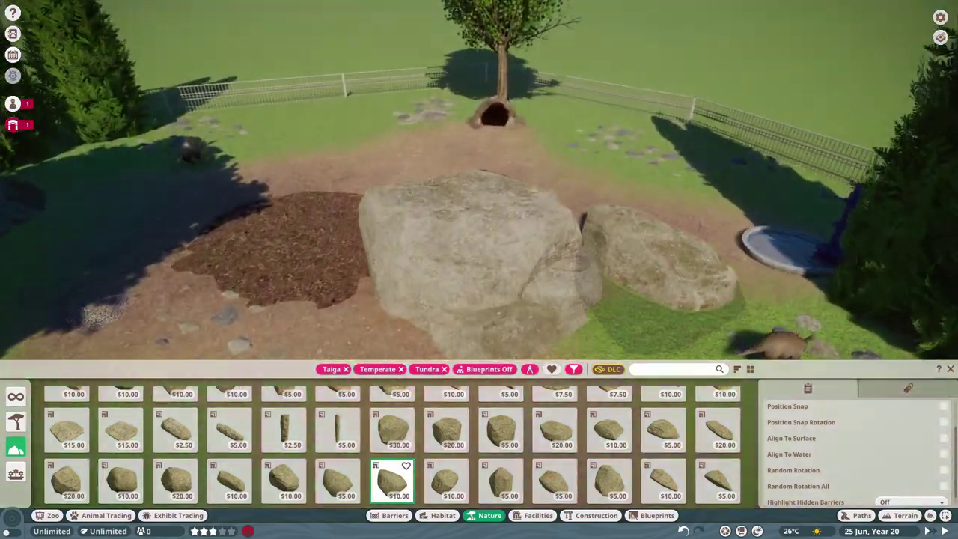
key(a)
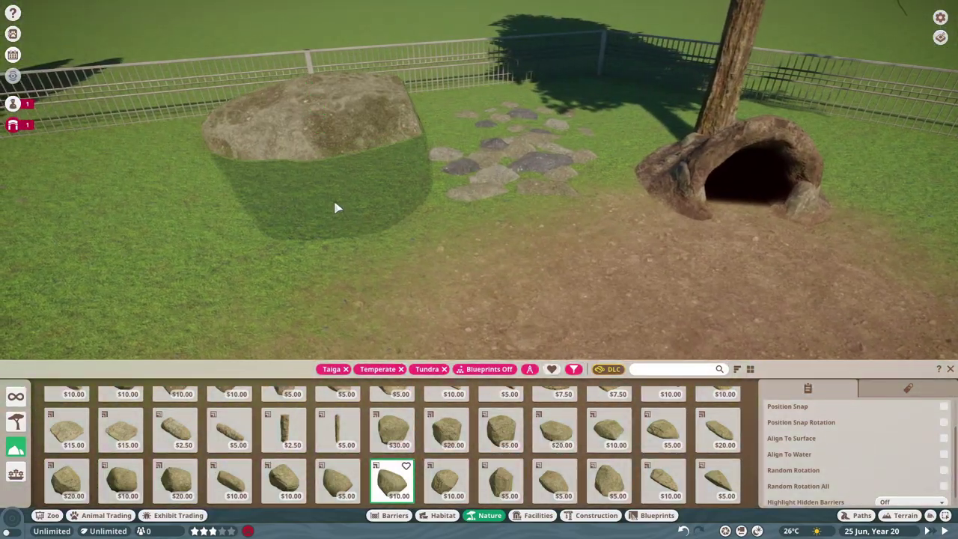
click(335, 208)
key(a)
click(447, 430)
key(shift)
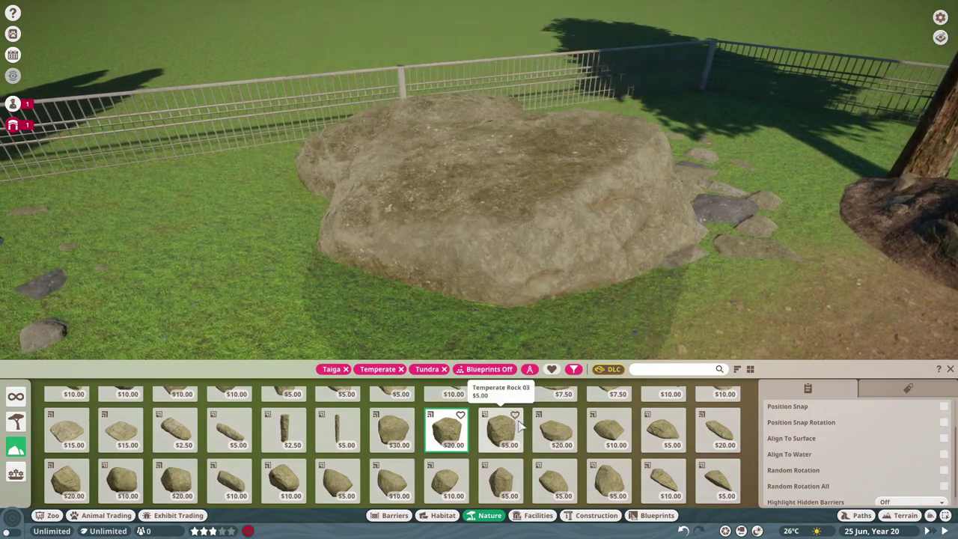
click(501, 428)
click(522, 239)
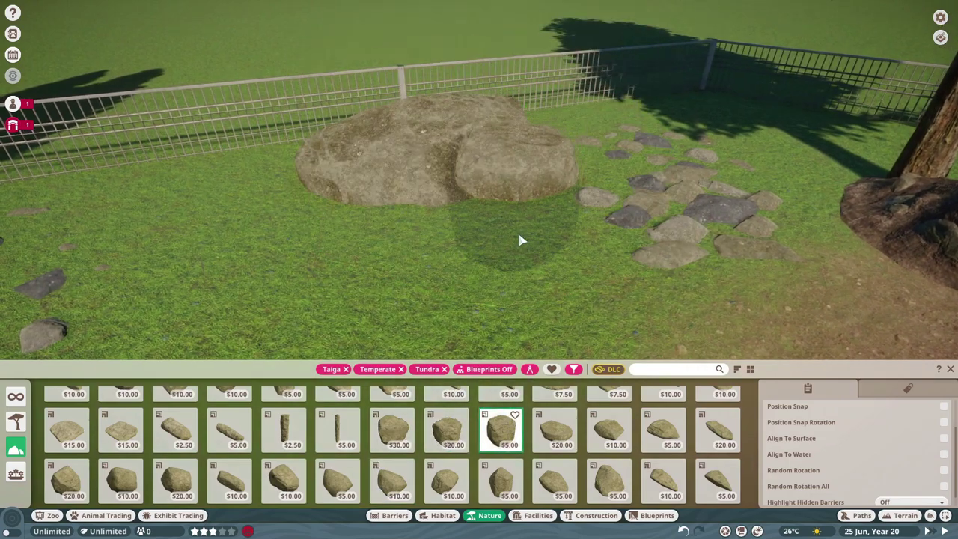
- Add a small $5 Taiga rock in front of the two joined rocks along the rear fence
key(s)
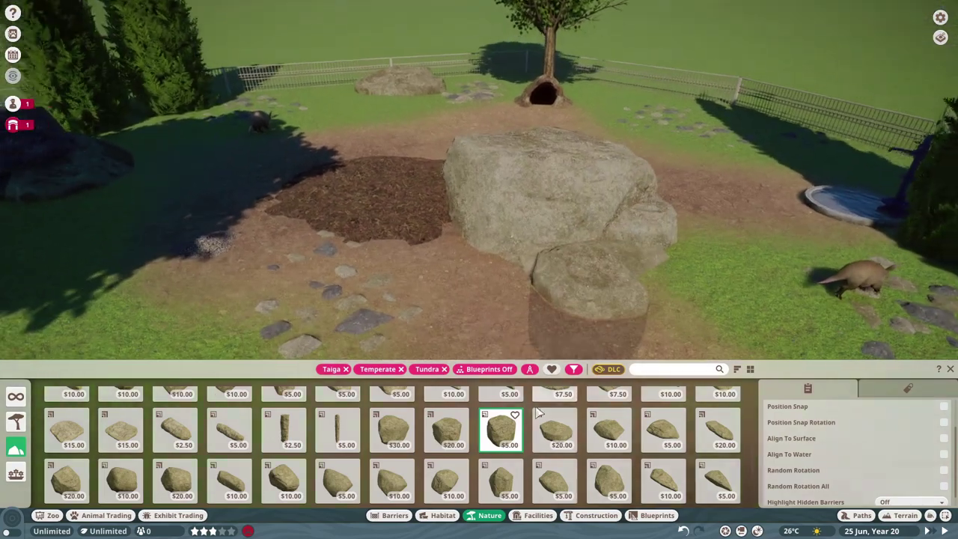
scroll(462, 431, up, 2)
scroll(462, 431, up, 1)
key(w)
key(a)
click(394, 465)
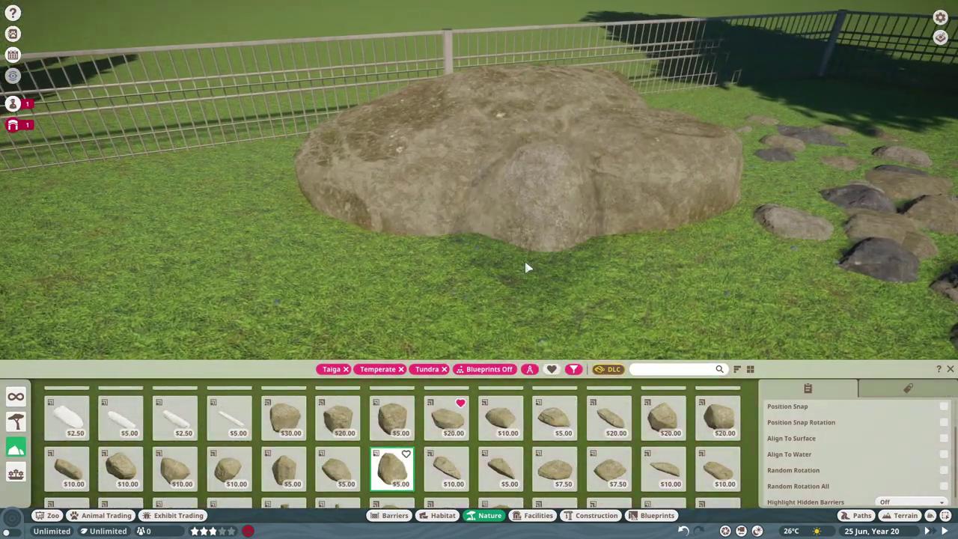
- Examine the habitat's boulder layout from the gate side and compare it with the planted habitat next to it
scroll(565, 284, down, 10)
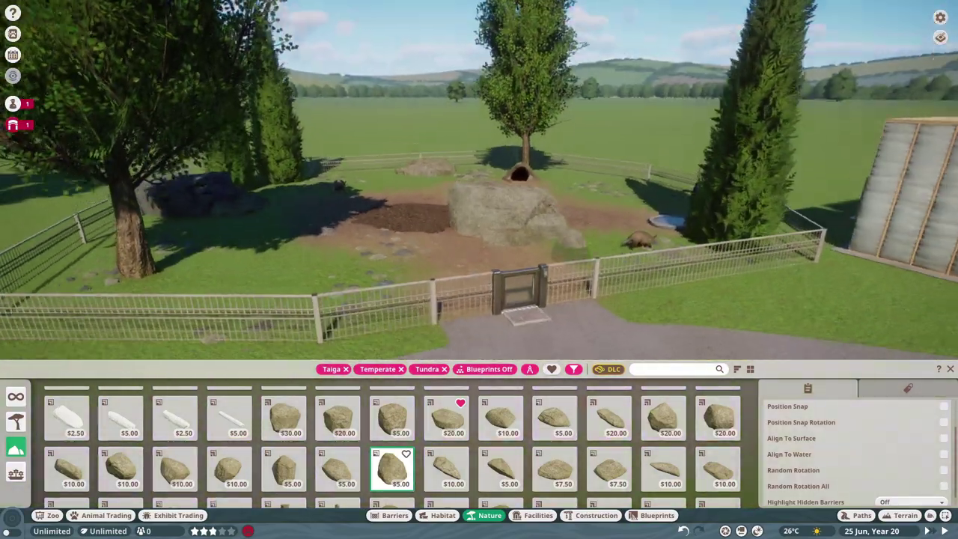
drag(565, 284, 565, 244)
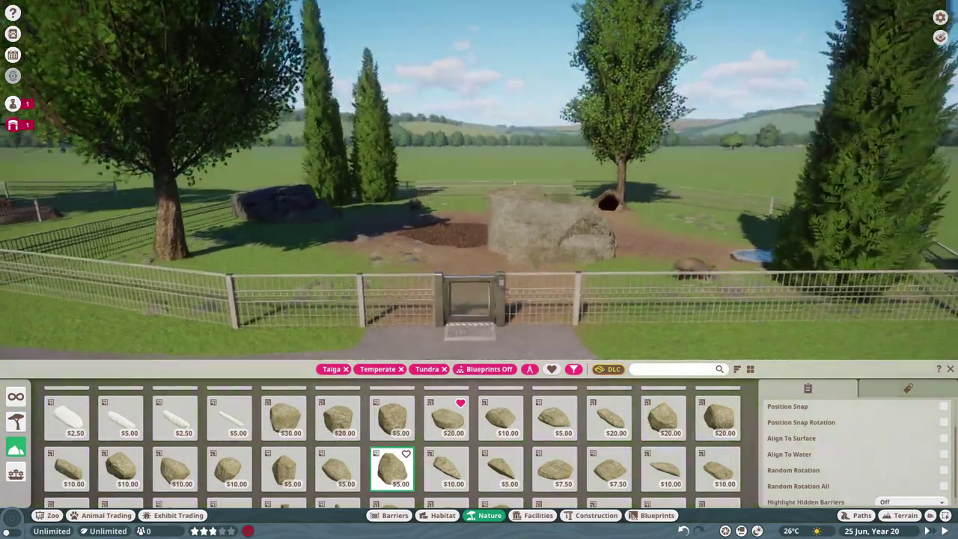
key(d)
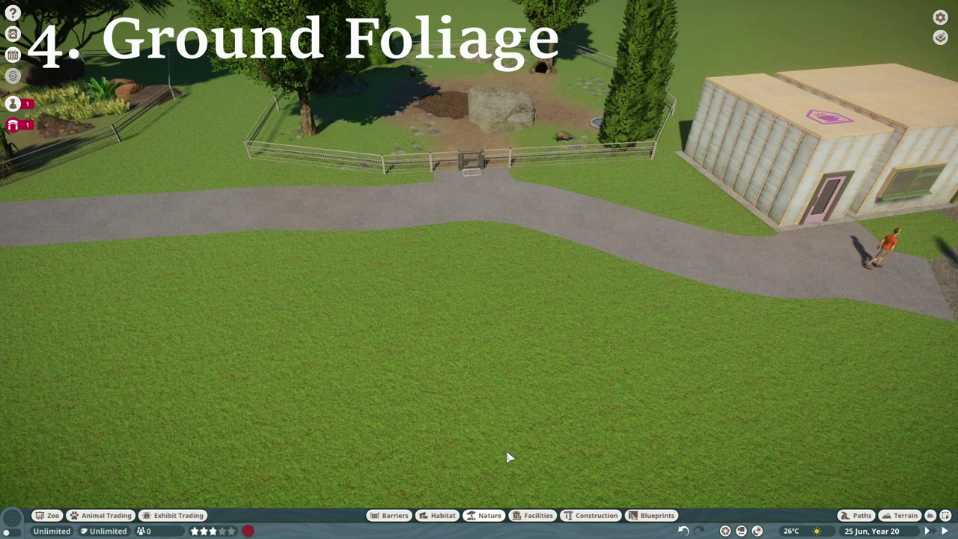
key(w)
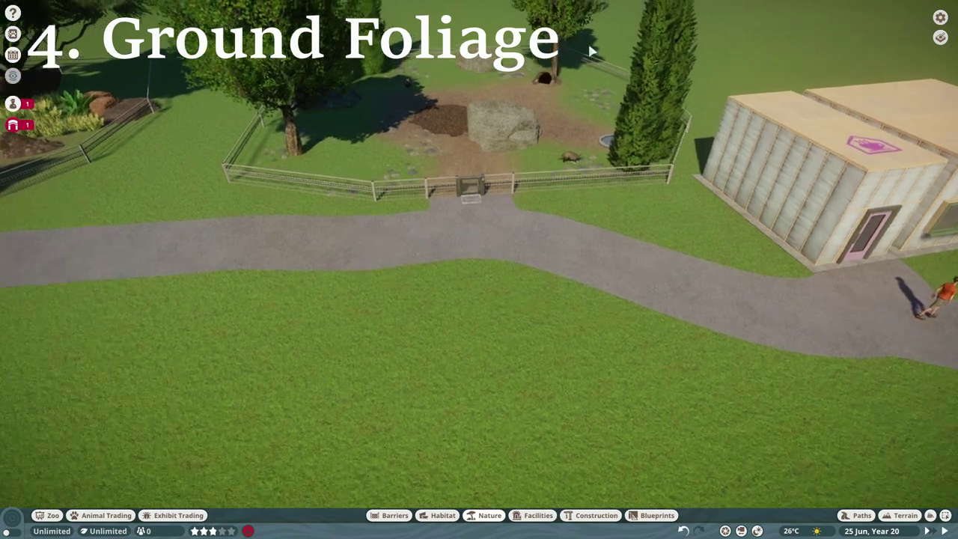
key(a)
scroll(509, 269, down, 2)
key(a)
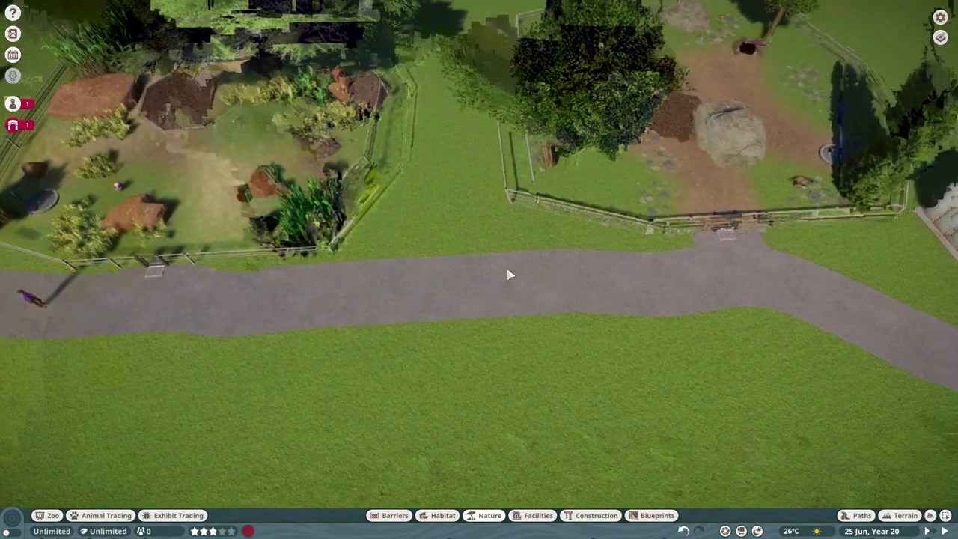
key(d)
drag(506, 274, 526, 96)
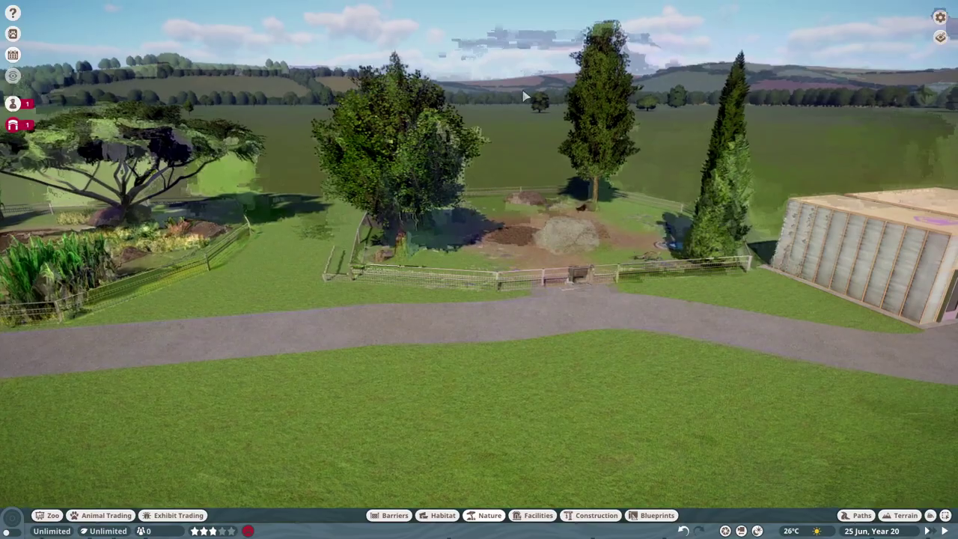
scroll(528, 208, up, 3)
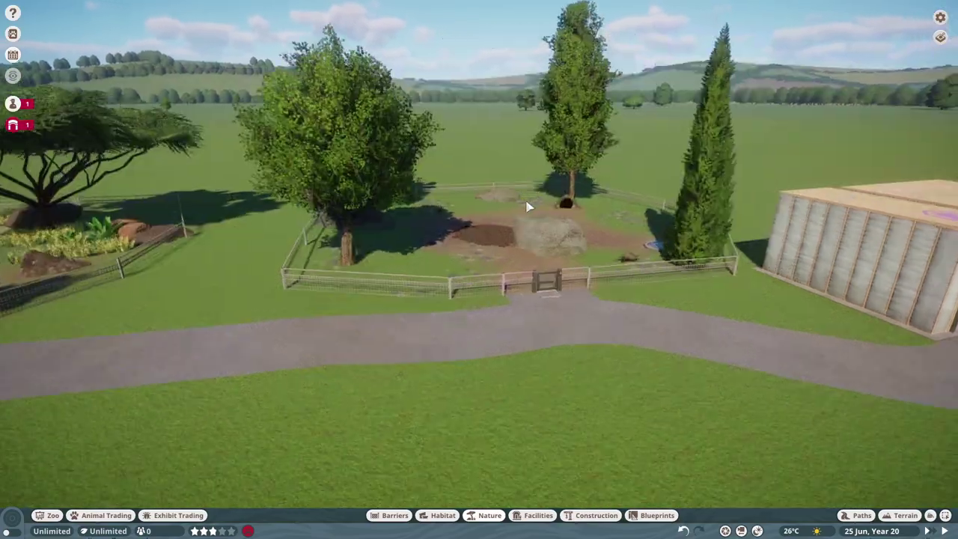
drag(573, 246, 569, 97)
scroll(556, 338, down, 5)
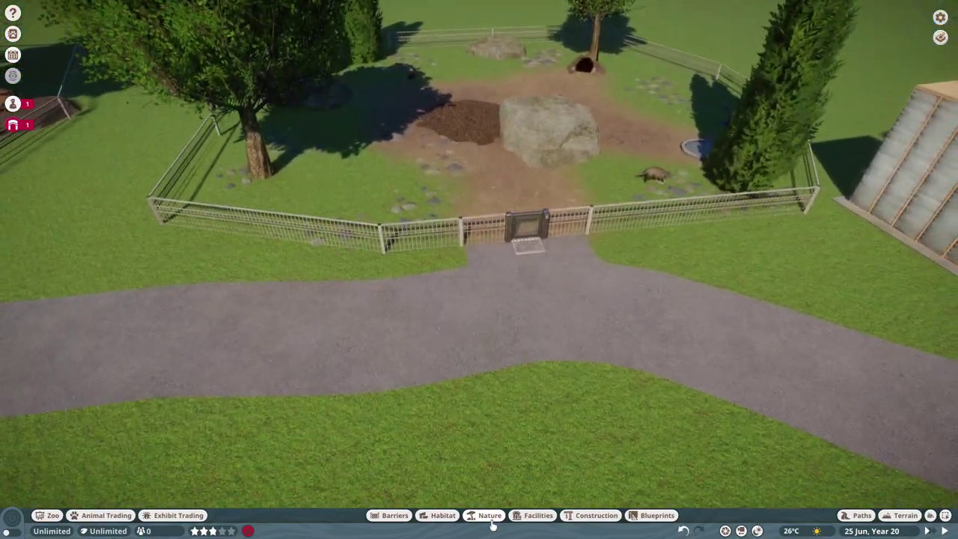
- Look through the Taiga, Temperate and Tundra plants for ground foliage that suits the habitat
click(490, 516)
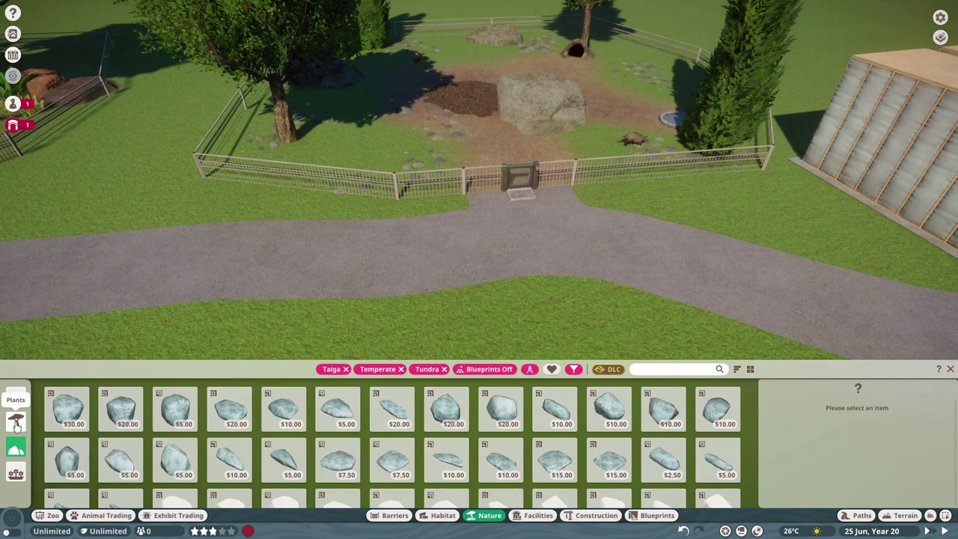
scroll(453, 450, down, 3)
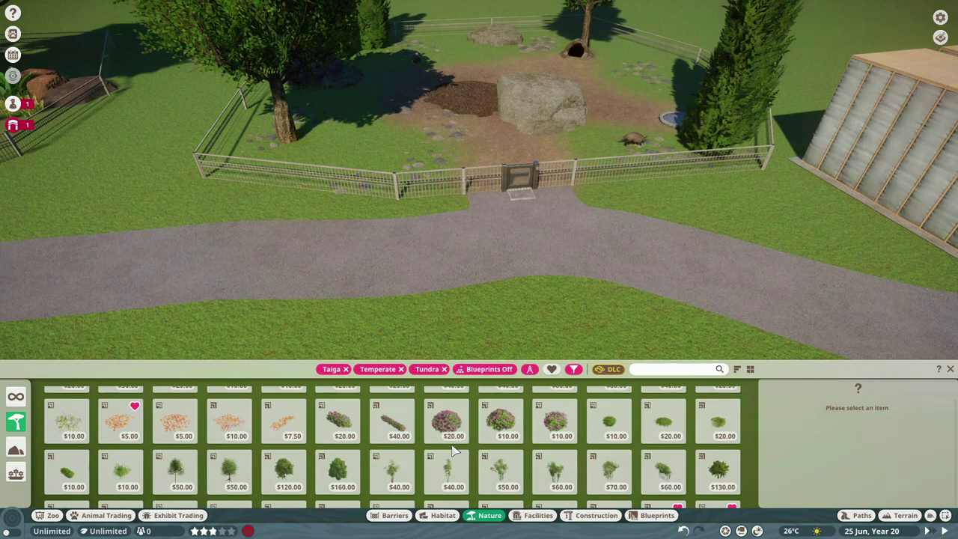
scroll(454, 450, down, 8)
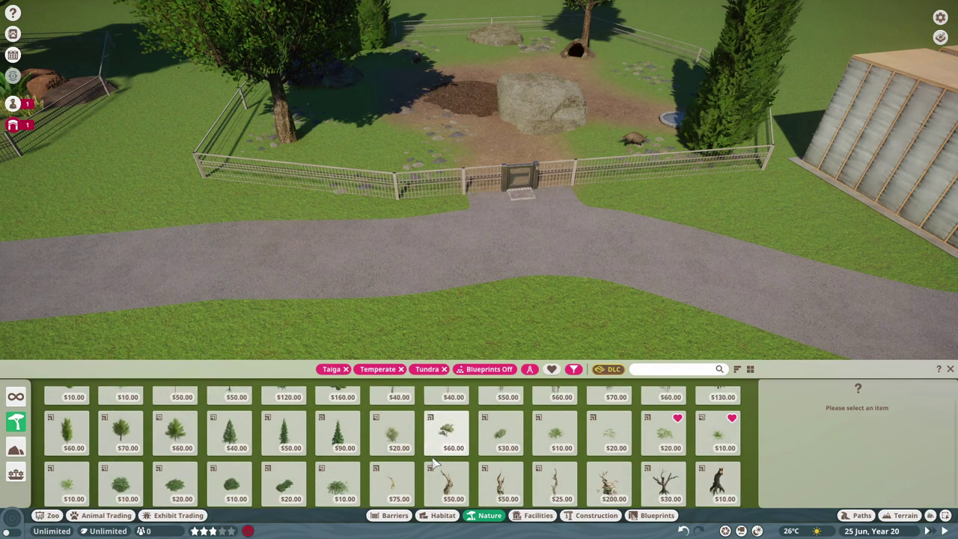
scroll(439, 465, down, 1)
scroll(439, 465, up, 1)
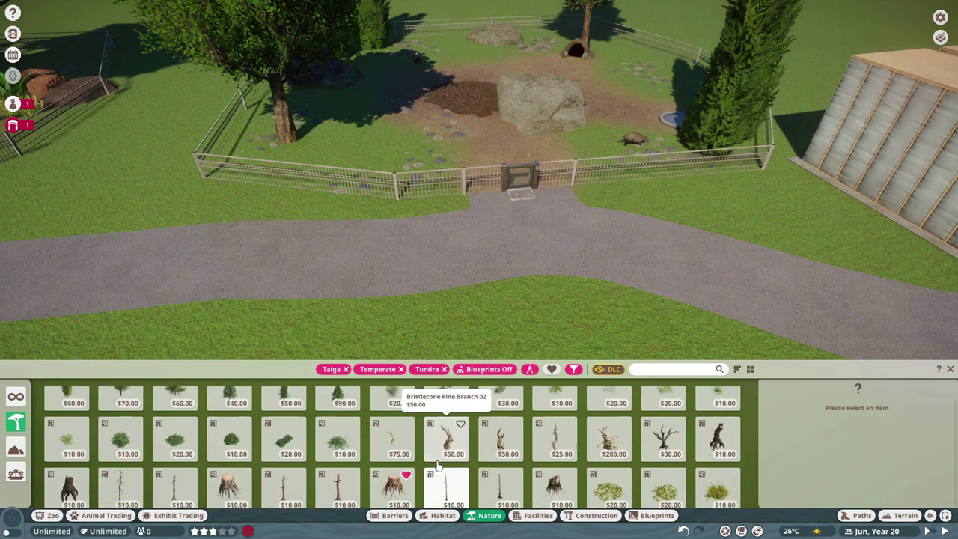
key(s)
scroll(497, 479, down, 5)
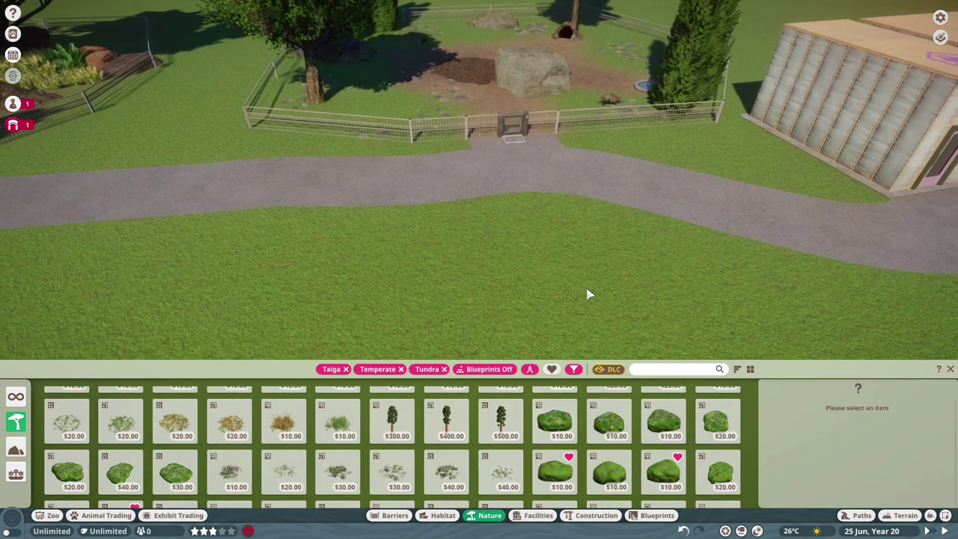
- Duplicate the flat rock group beside the habitat gate onto the lawn across the path, sunk into the ground
key(q)
key(e)
click(439, 92)
key(ctrl+d)
scroll(569, 307, up, 2)
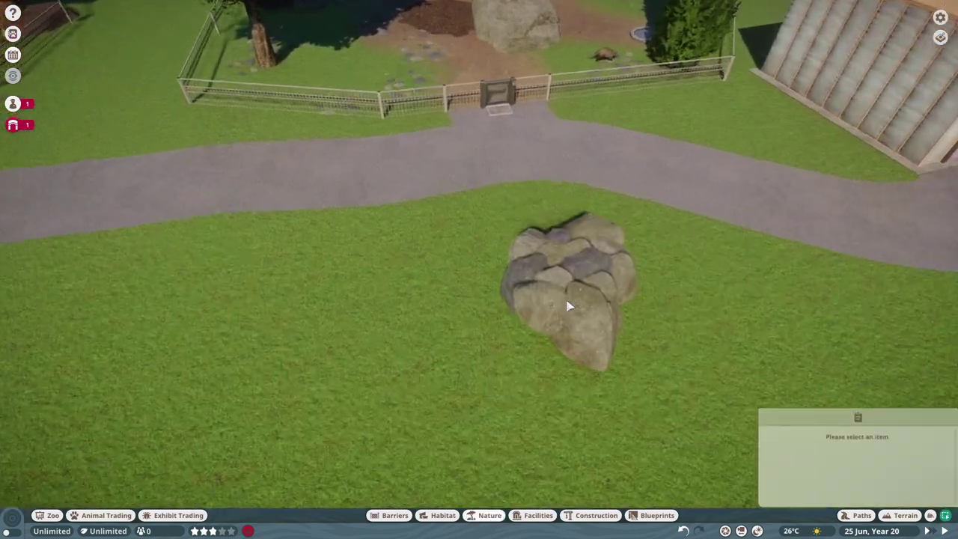
key(shift)
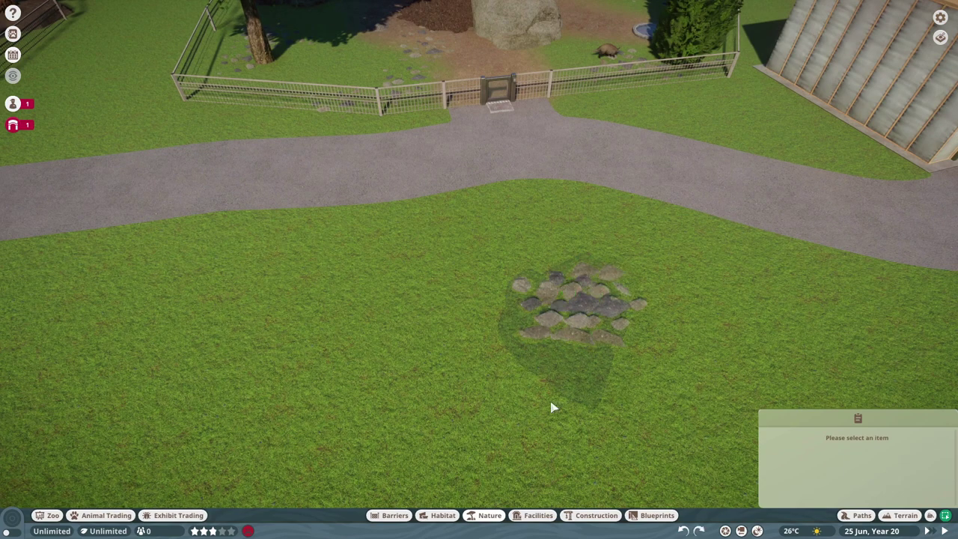
- Start a grass patch on the lawn near the copied rocks with Buffalo Grass Medium and Buffalo Grass Small
click(486, 515)
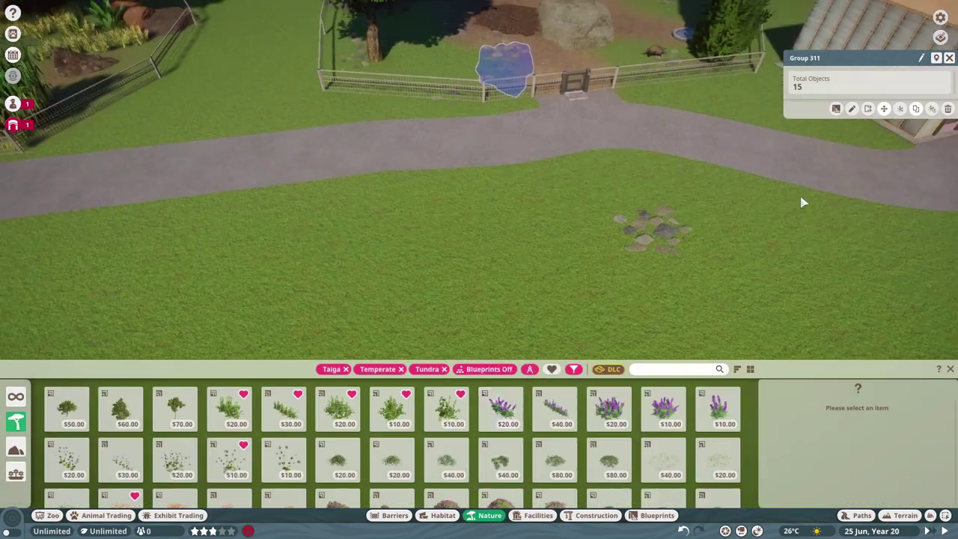
scroll(509, 454, down, 10)
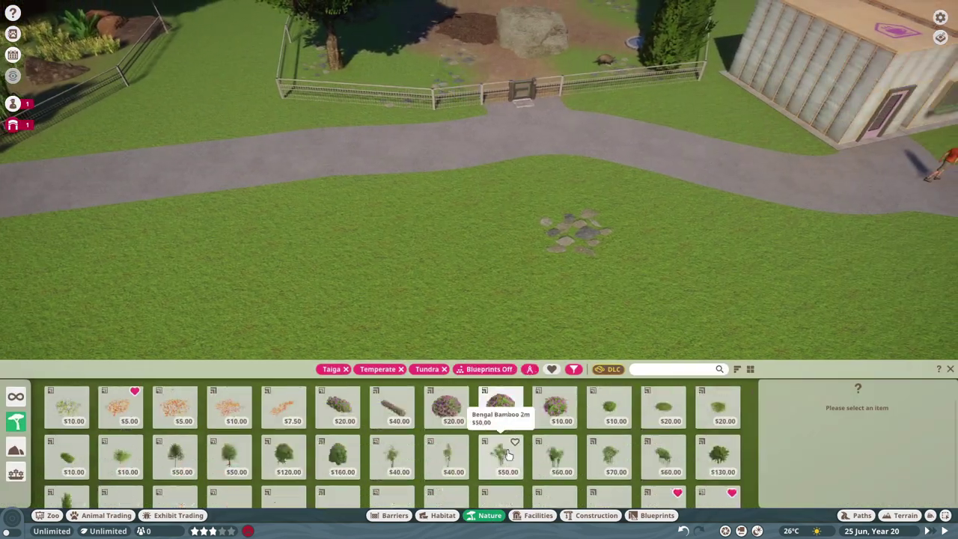
scroll(508, 454, down, 1)
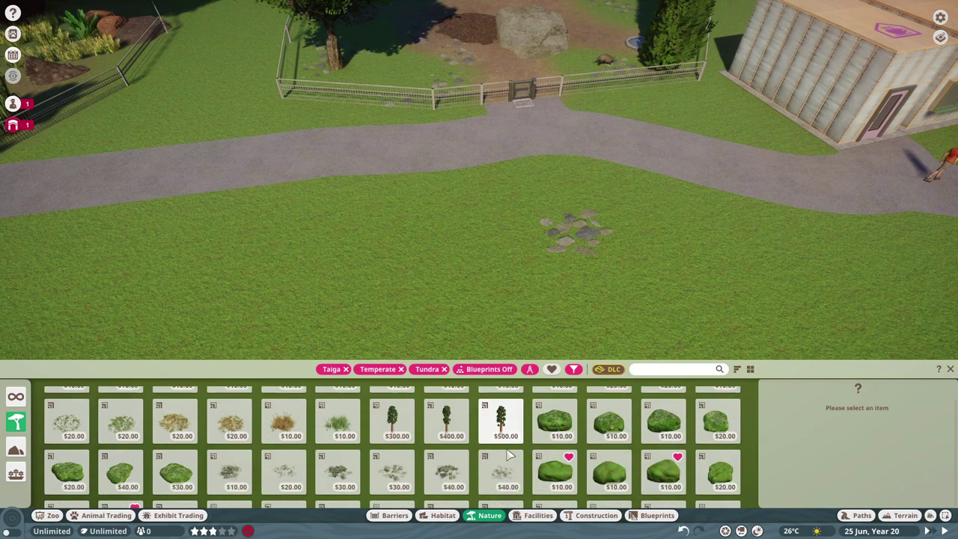
scroll(425, 254, up, 5)
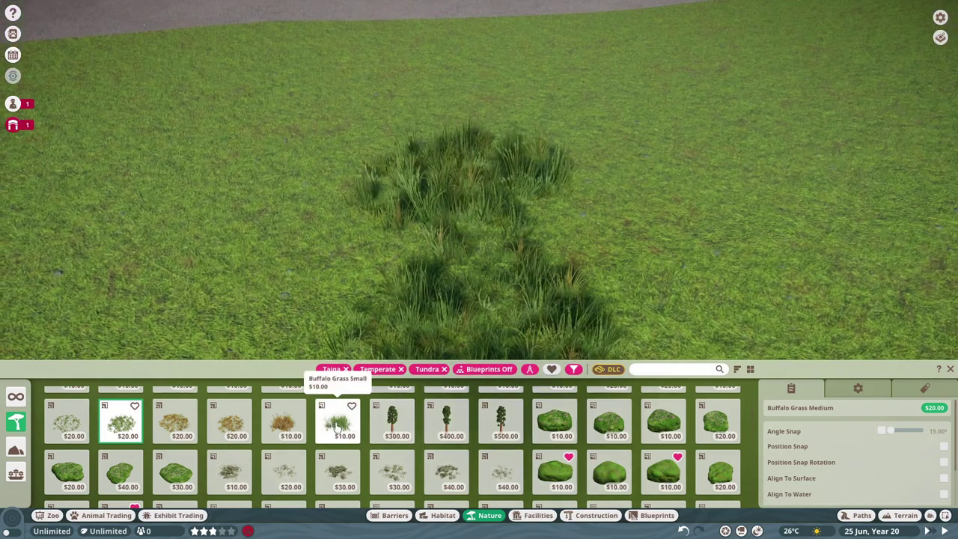
click(341, 420)
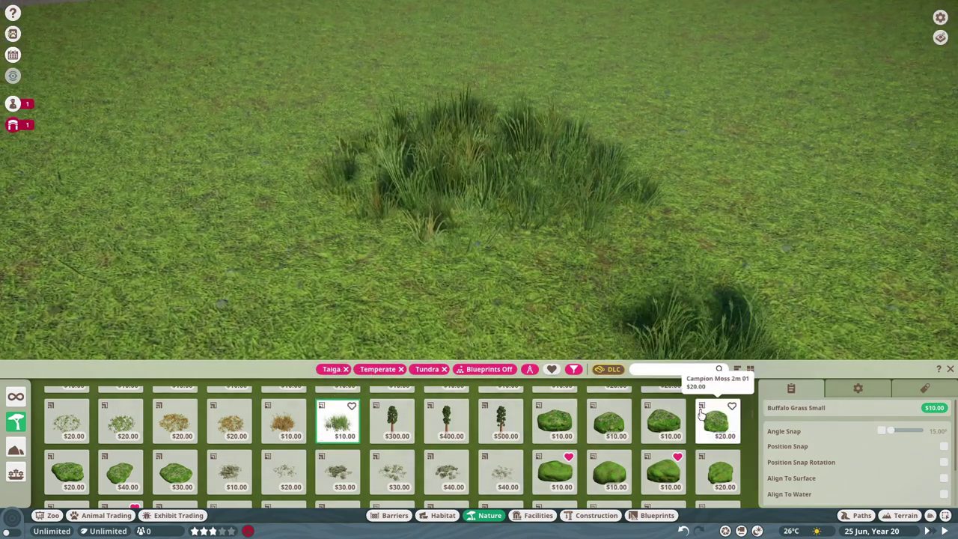
- Fill out the grass patch with Buffalo Grass Dry Small, Buffalo Grass Dry Medium and another Buffalo Grass Medium
scroll(707, 419, up, 1)
click(245, 473)
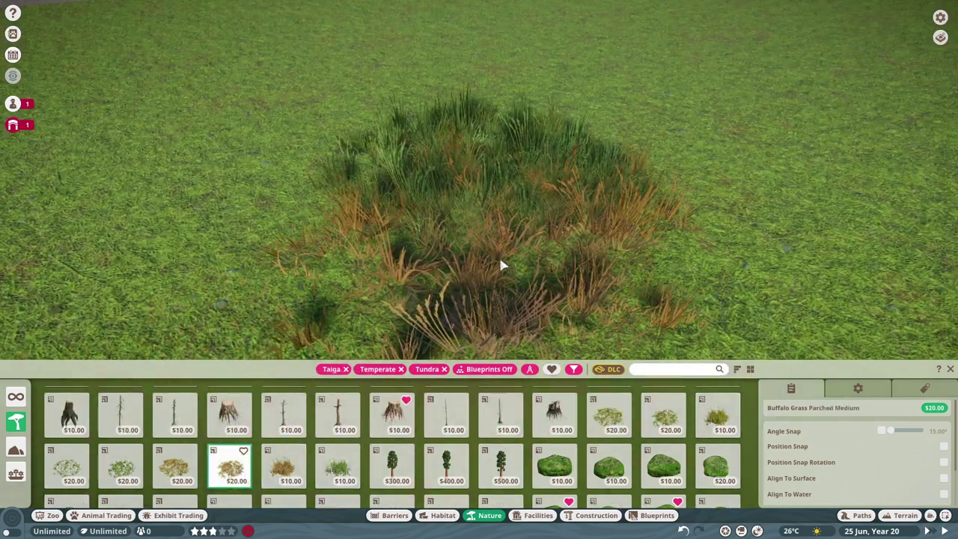
click(715, 420)
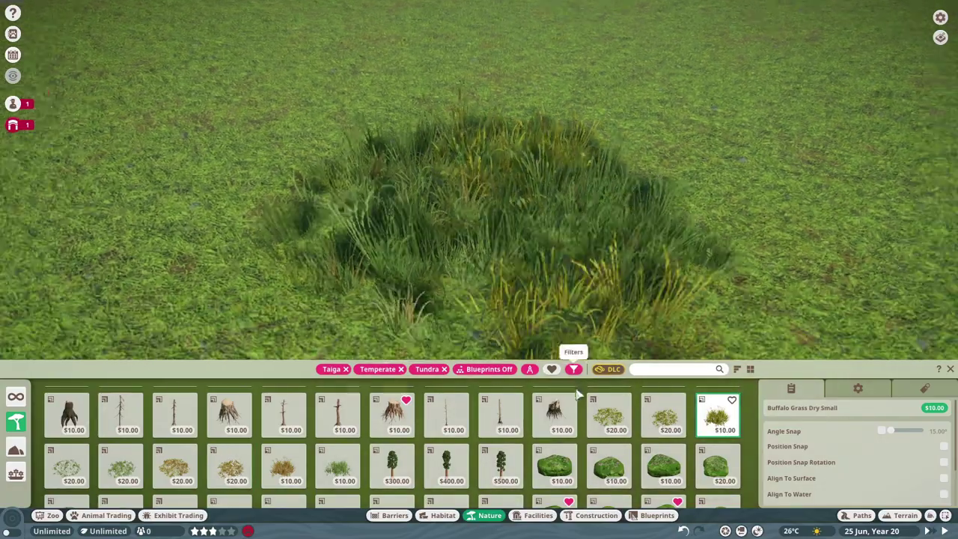
click(663, 416)
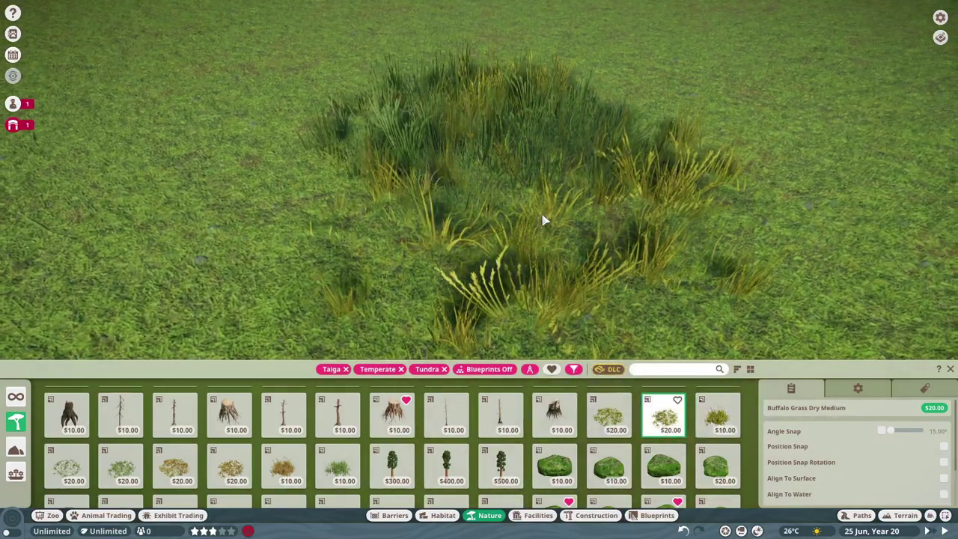
click(546, 214)
scroll(599, 284, down, 2)
click(619, 322)
click(129, 465)
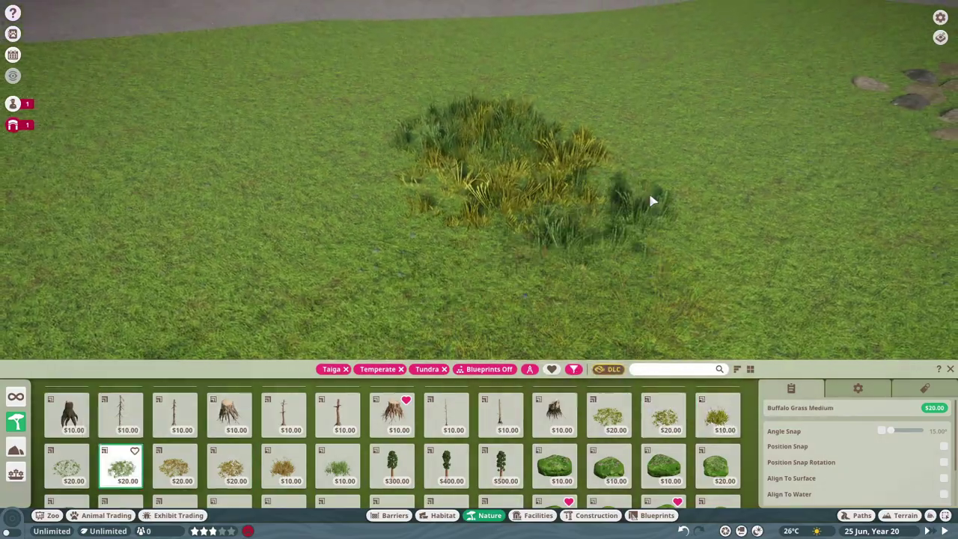
- Scatter several Yorkshire Fog Grass Small clumps through the buffalo grass patch
scroll(517, 442, down, 6)
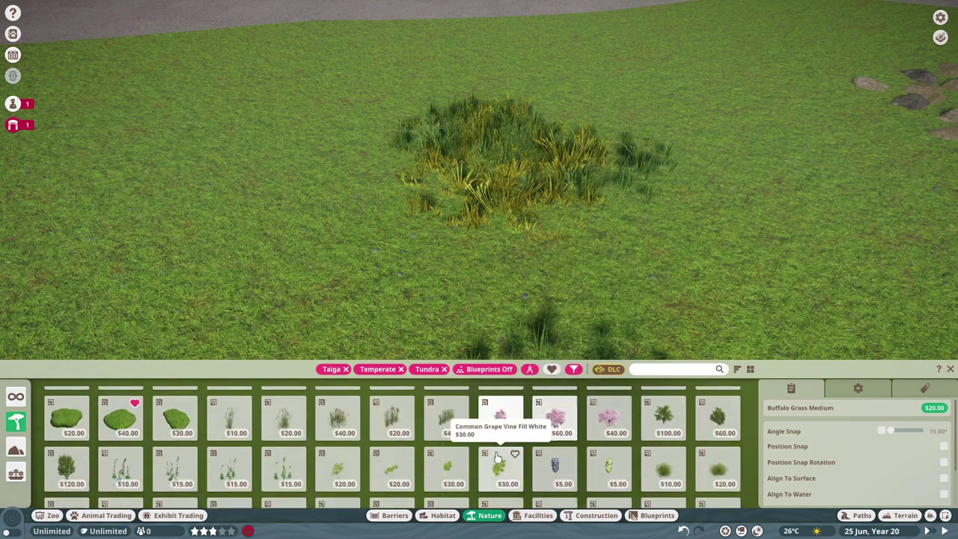
scroll(499, 456, down, 5)
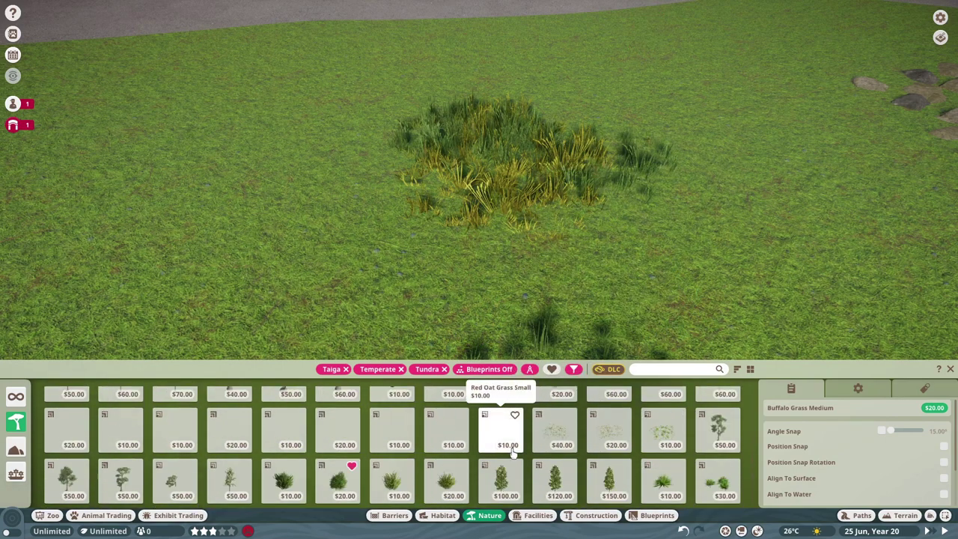
click(449, 494)
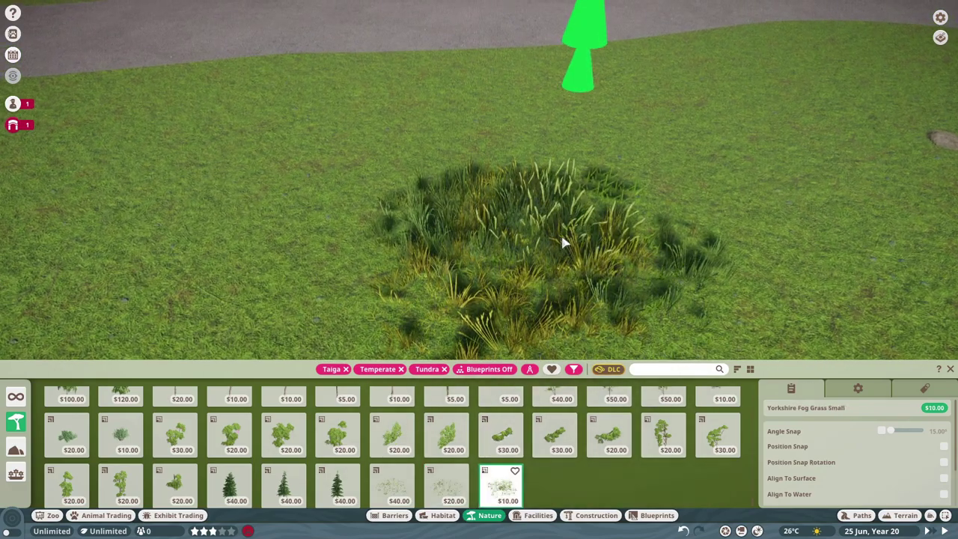
click(562, 241)
click(483, 235)
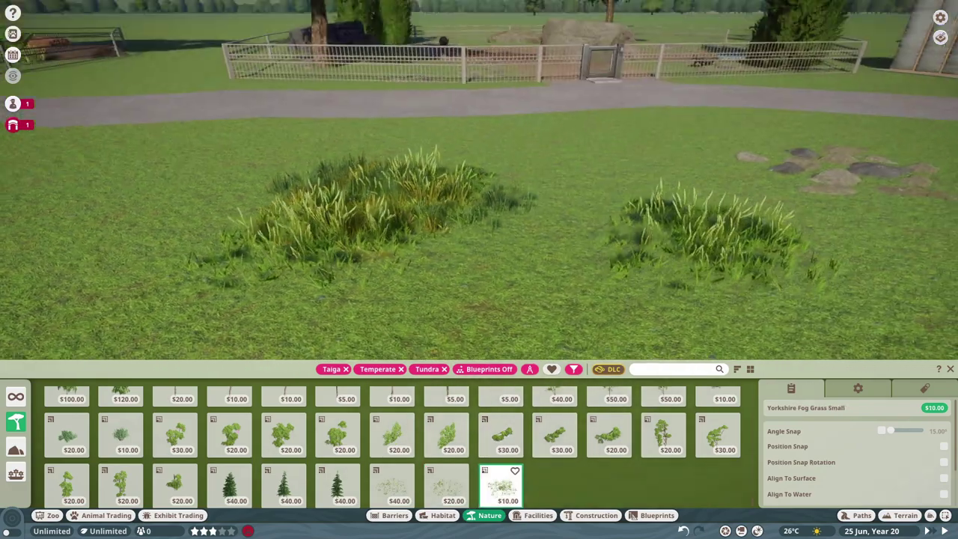
scroll(527, 199, up, 8)
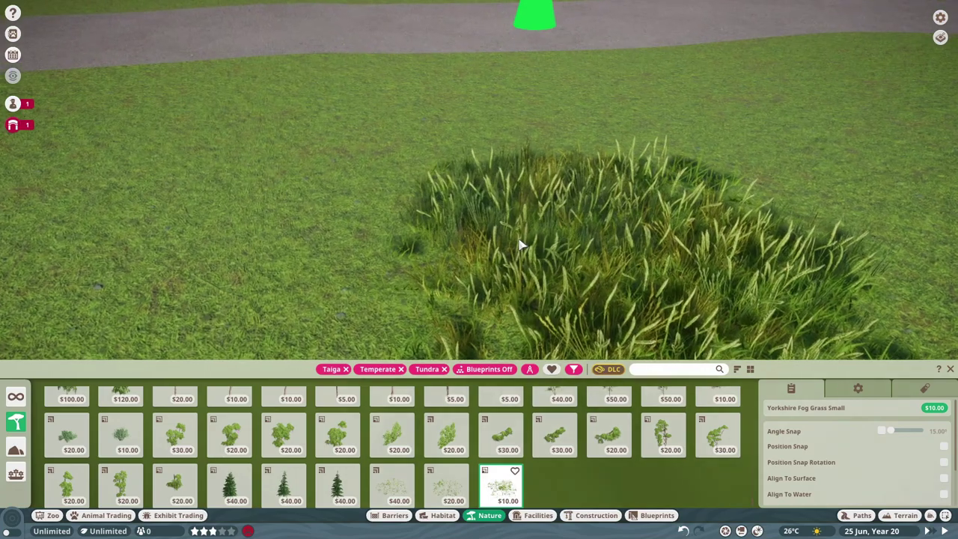
scroll(521, 246, down, 5)
- Select the whole mixed grass patch and merge its pieces into one group
click(945, 516)
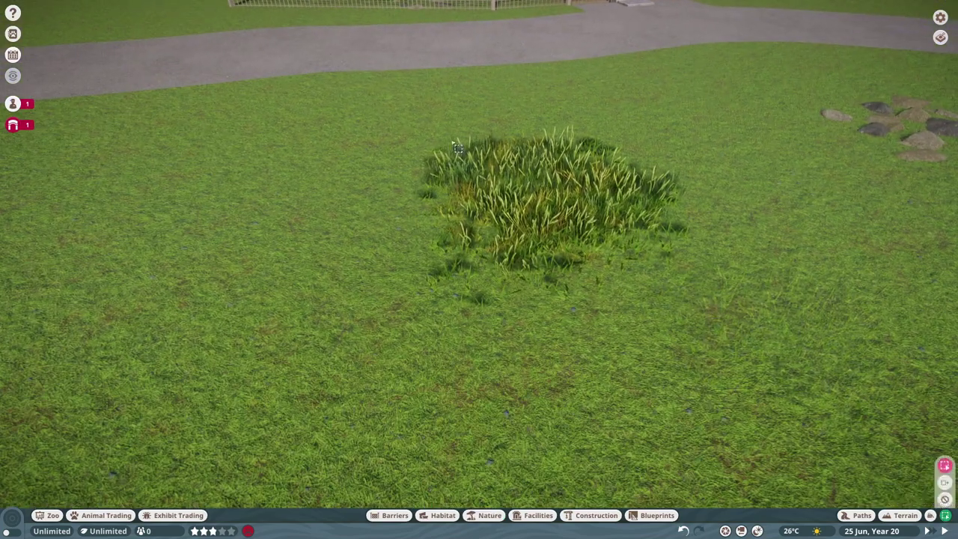
drag(422, 124, 638, 302)
scroll(639, 302, up, 3)
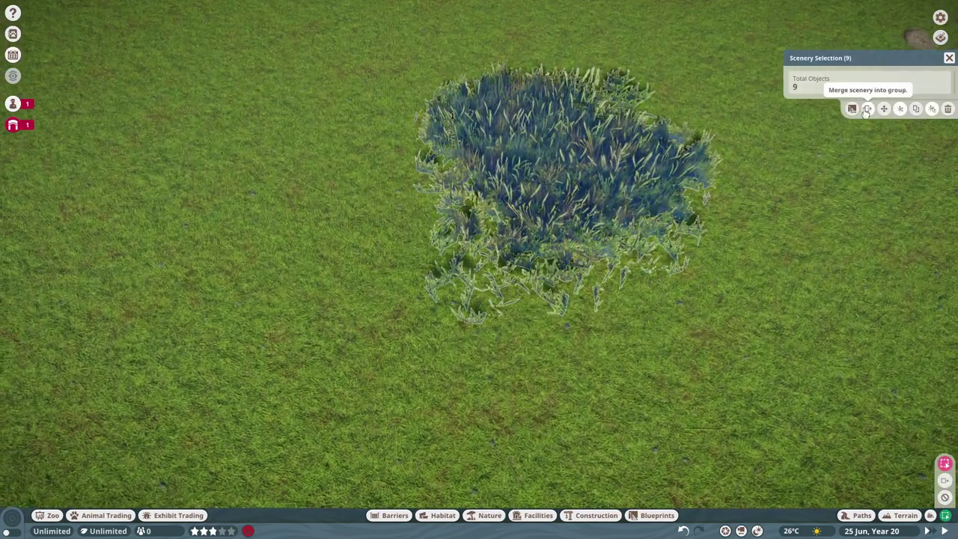
- Search the plants for "bra" and start a fern cluster beside the grass patch with Bracken 05 and Bracken 04
click(493, 516)
key(a)
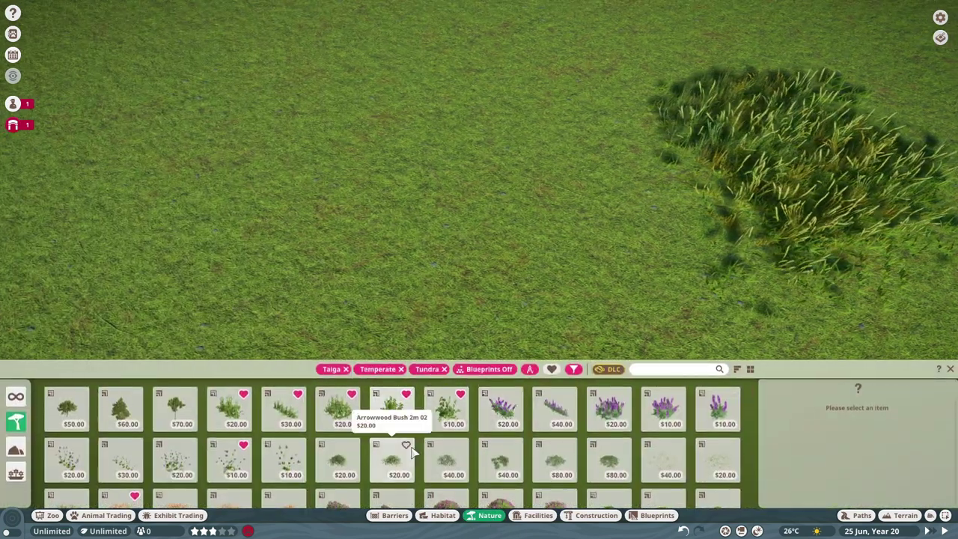
scroll(479, 449, down, 5)
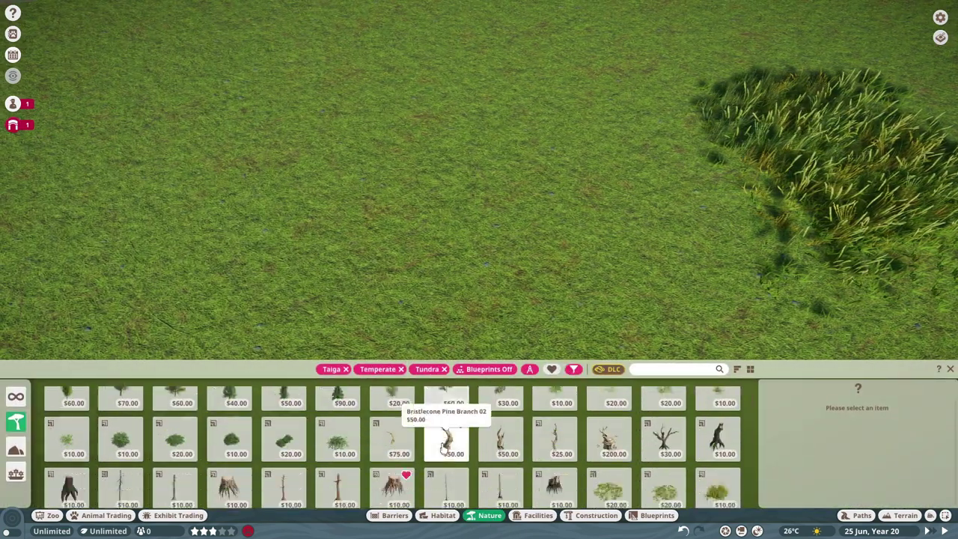
scroll(410, 455, down, 4)
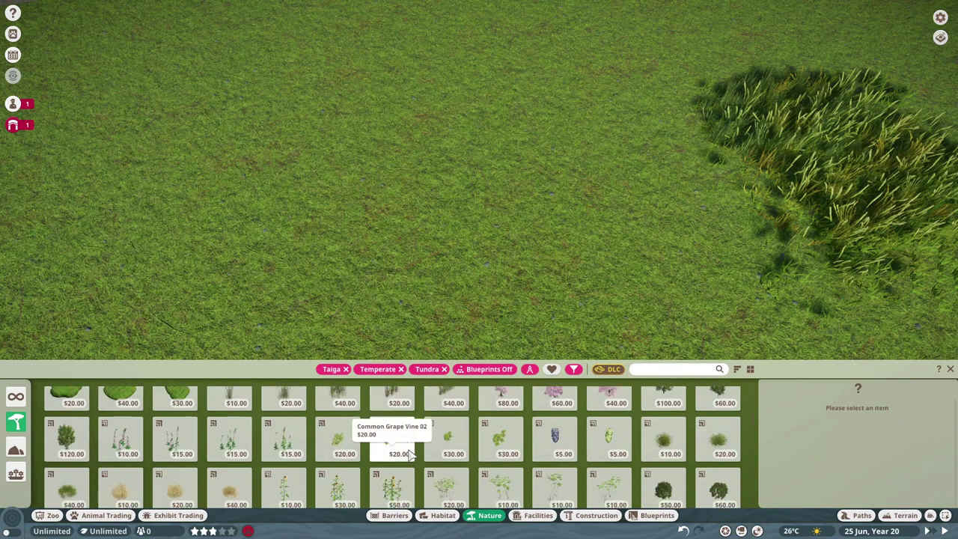
scroll(518, 211, down, 3)
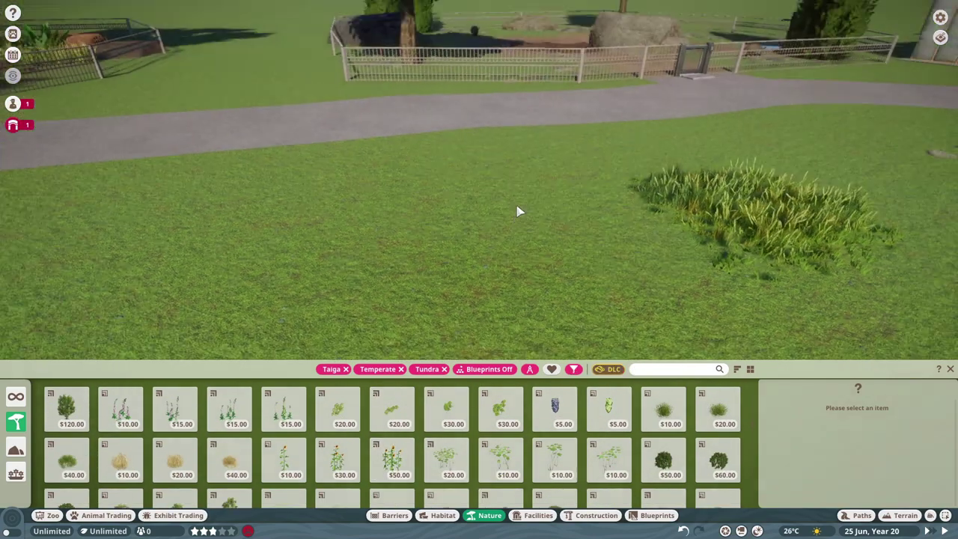
scroll(434, 427, up, 5)
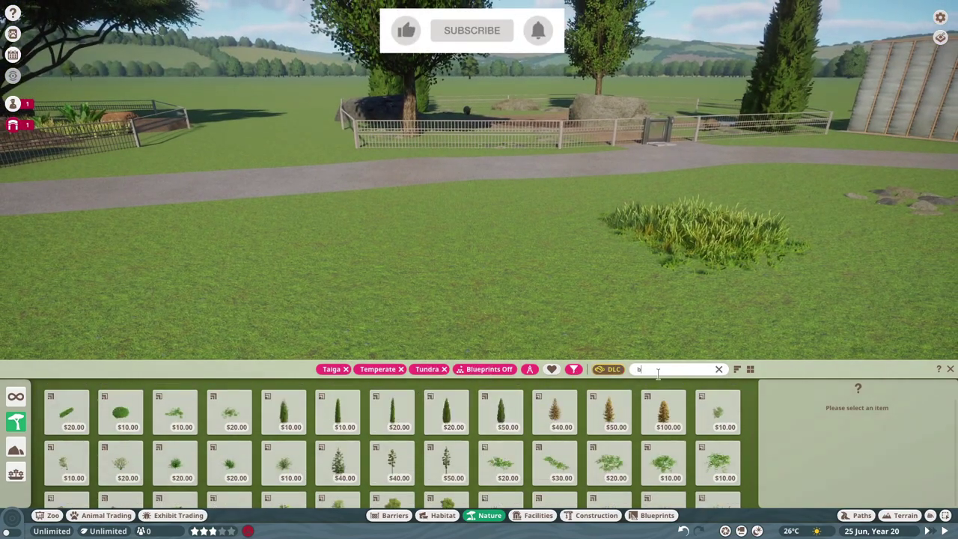
text(ra)
click(271, 408)
scroll(393, 240, up, 3)
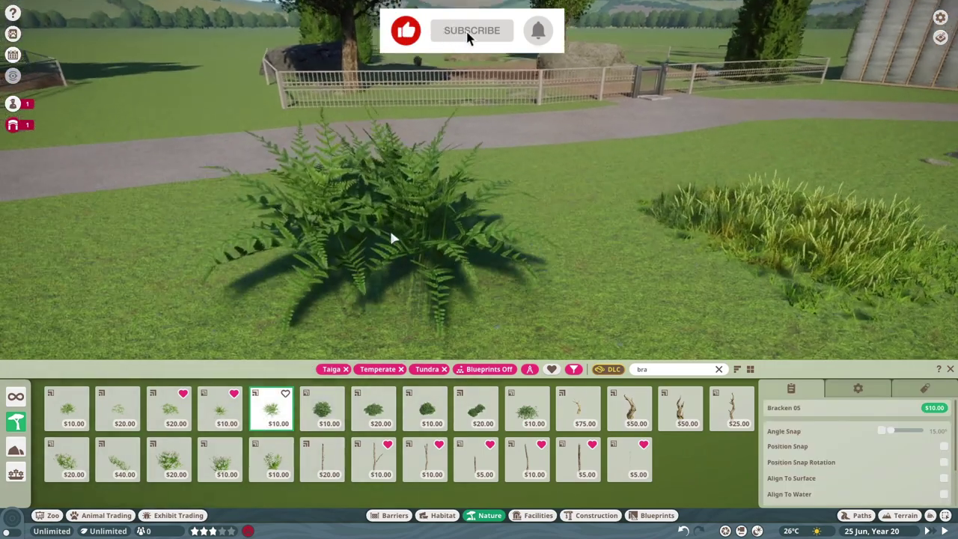
click(219, 408)
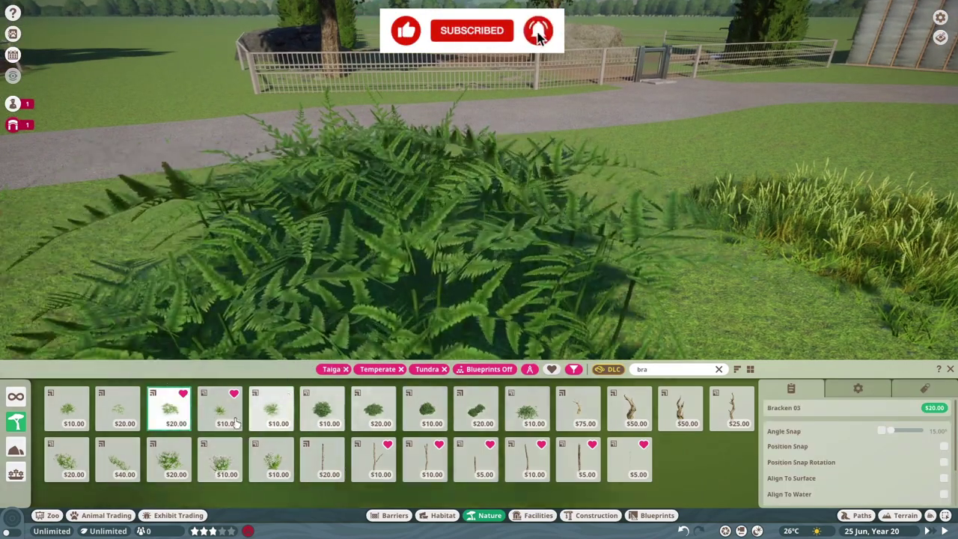
- Surround the base of the fern cluster with low Bramble Bush 02 and Bramble Bush 05 plants
click(372, 408)
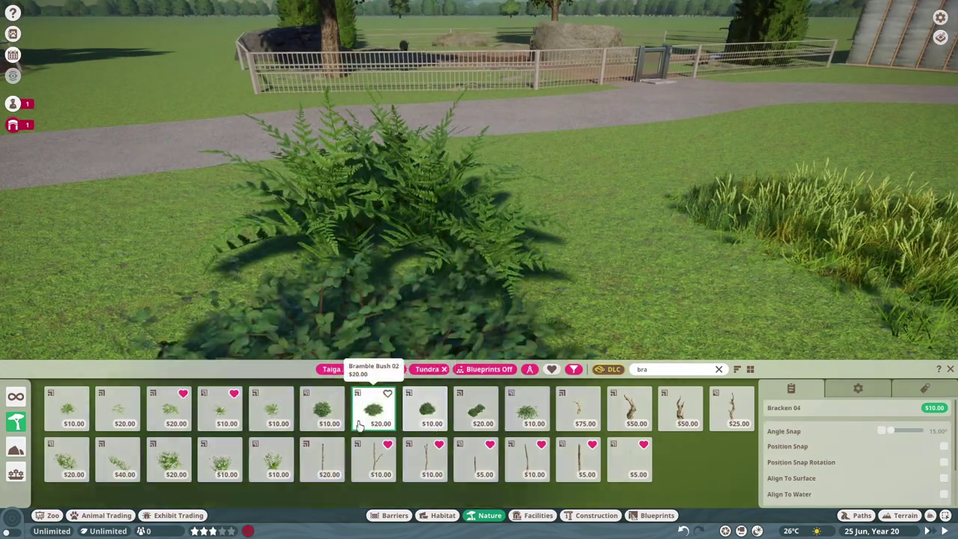
click(413, 273)
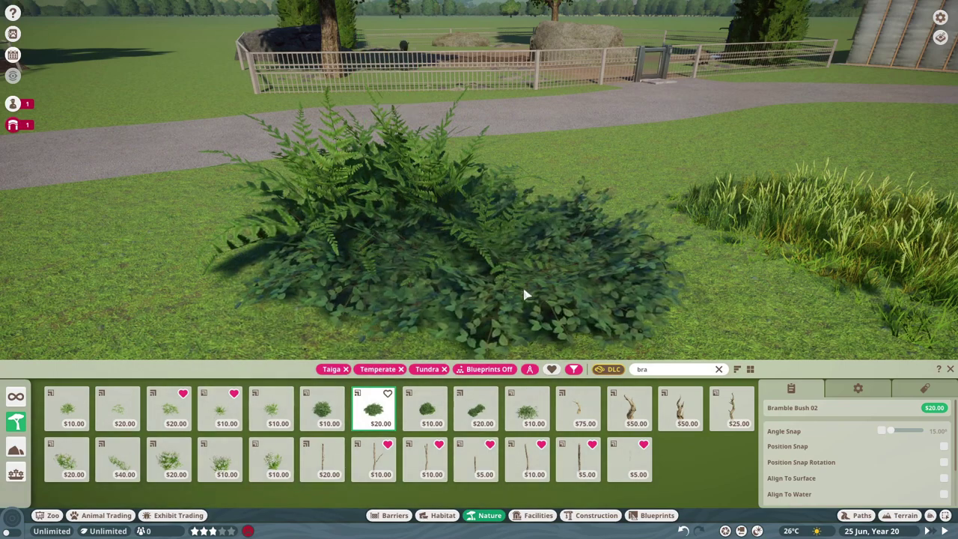
key(a)
click(524, 414)
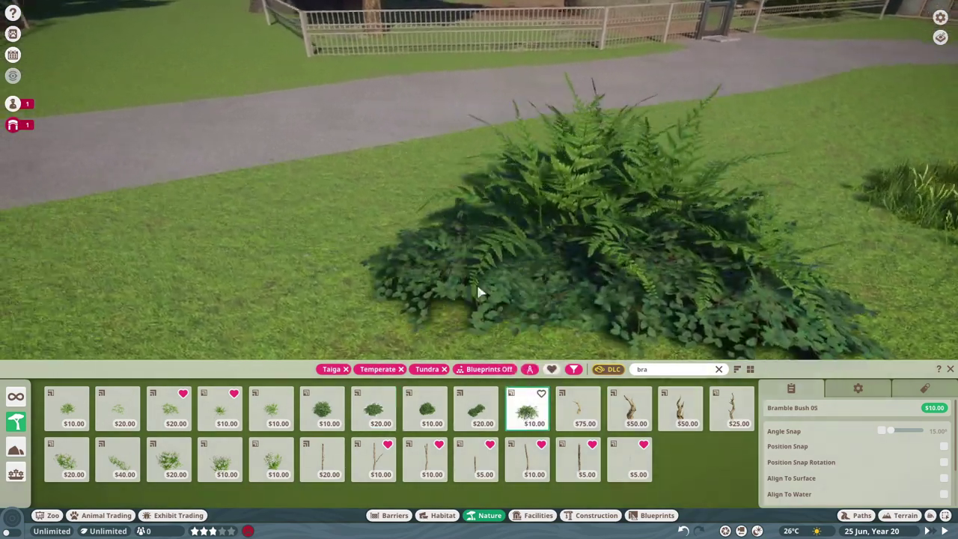
drag(479, 292, 368, 406)
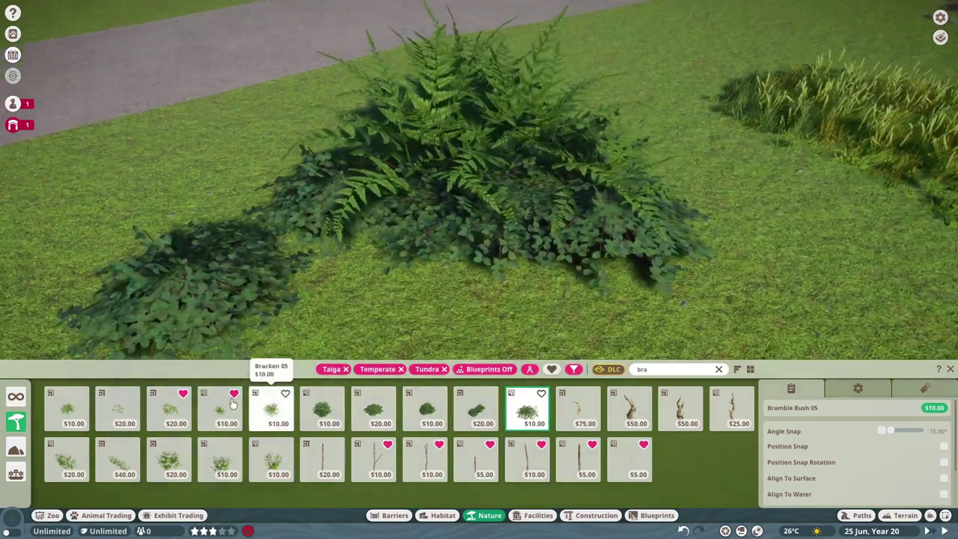
- Fill out the front of the fern cluster with more Bracken 04, Bracken 05 and another Bramble Bush 02
click(219, 410)
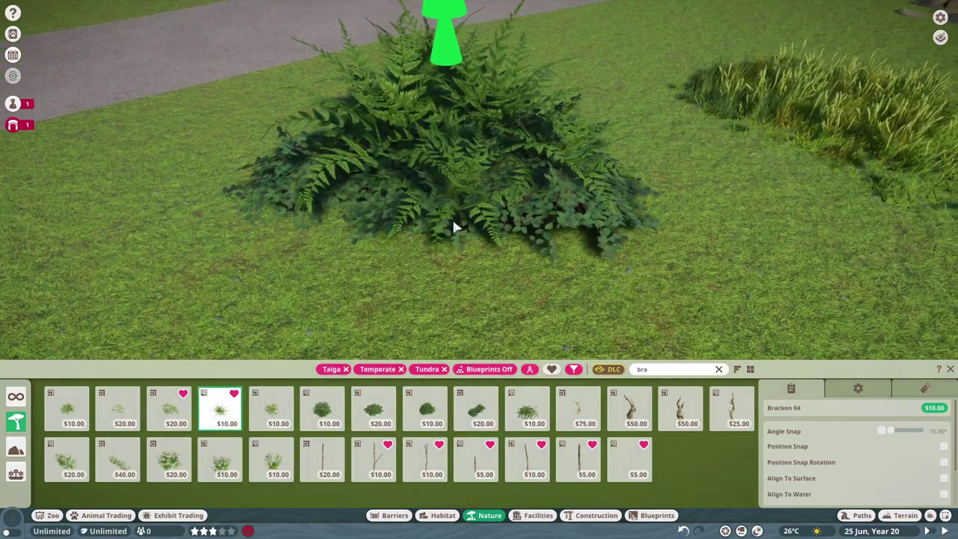
scroll(368, 247, up, 4)
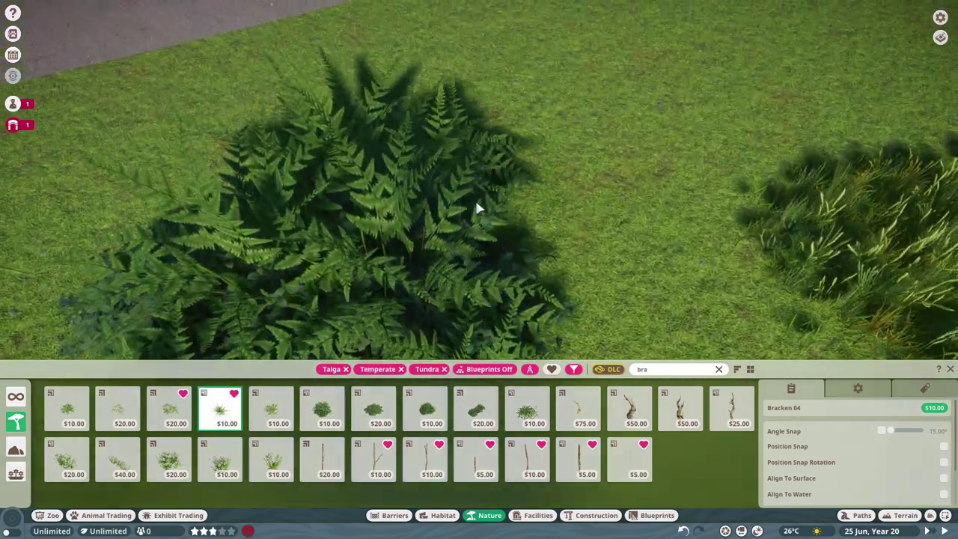
scroll(466, 237, down, 5)
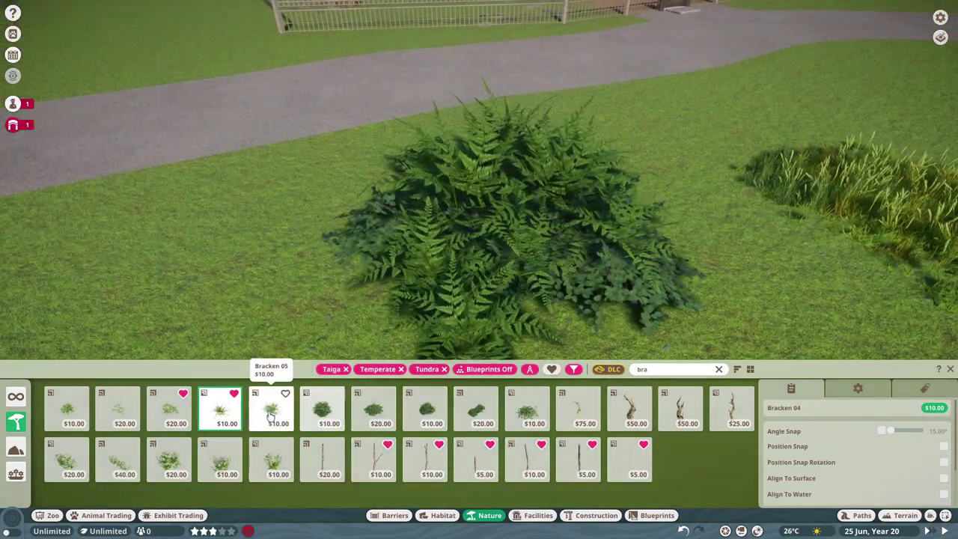
click(271, 415)
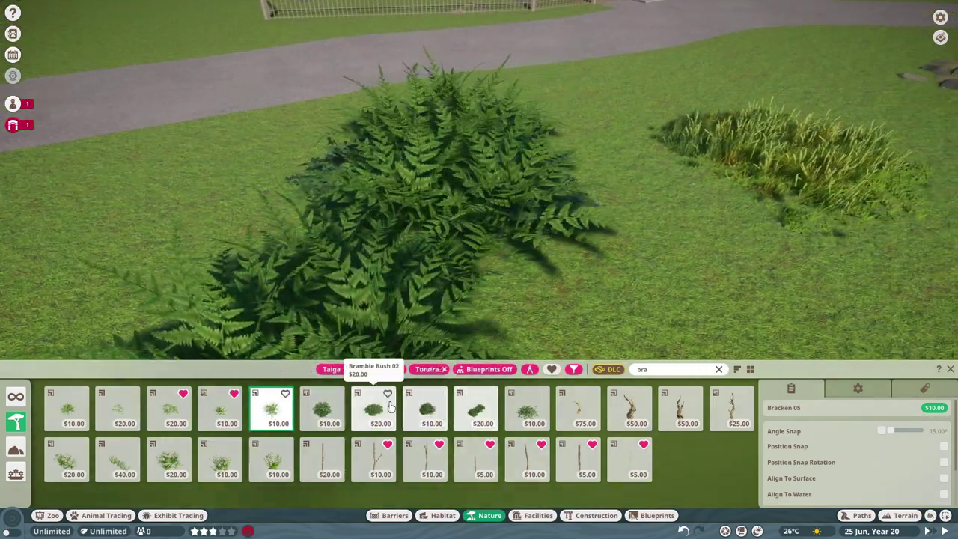
click(389, 407)
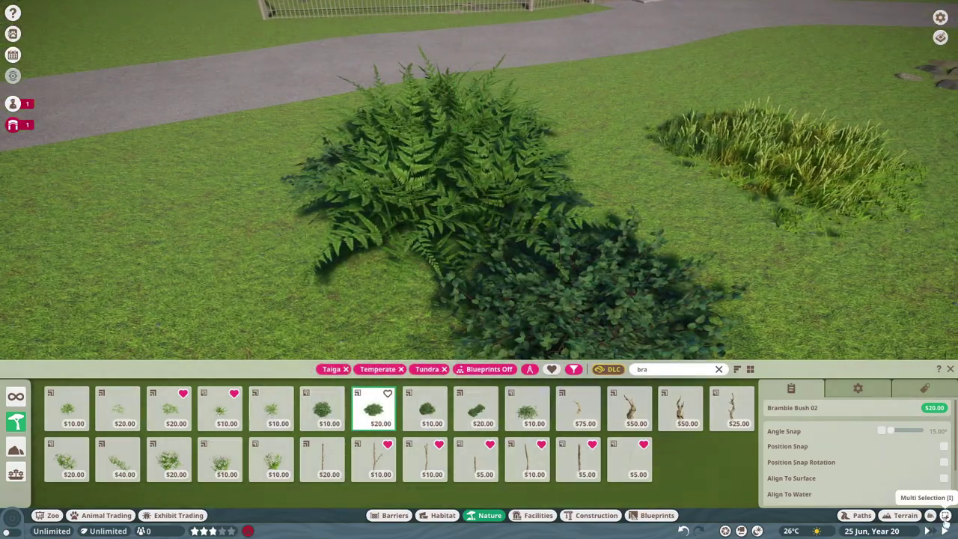
click(470, 280)
- Select the whole bracken and bramble cluster and merge its pieces into one group
click(945, 516)
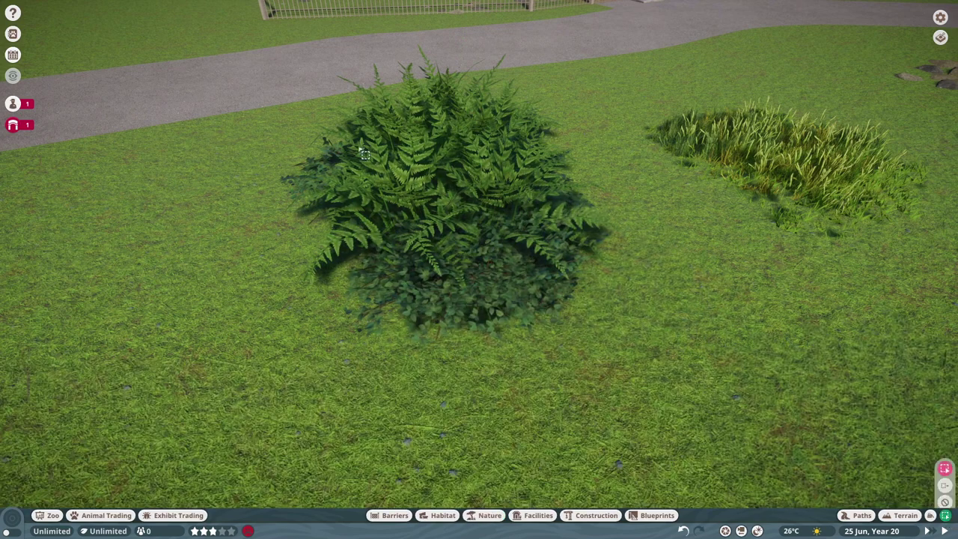
key(d)
click(867, 107)
- Clear the biome filters and search the nature plants for "drin"
click(489, 516)
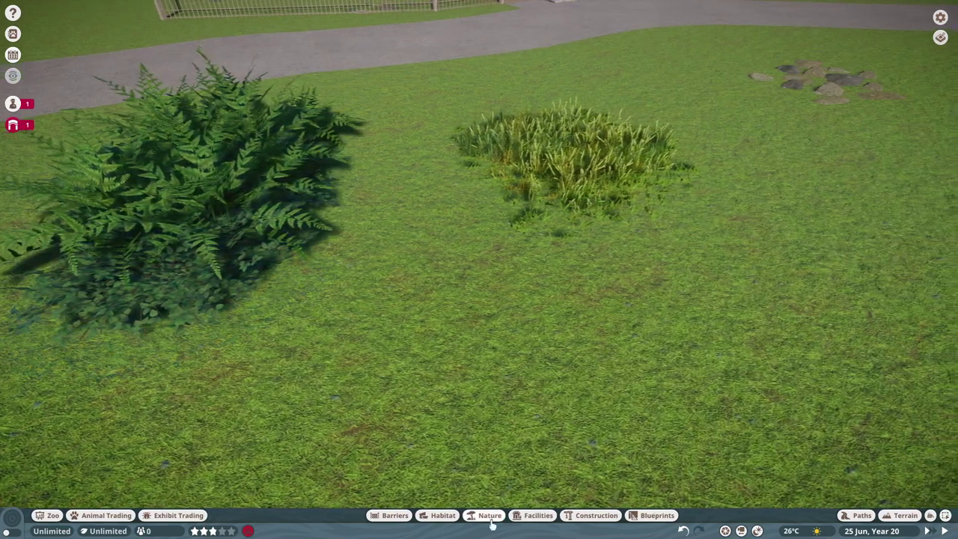
key(d)
click(682, 370)
text(d)
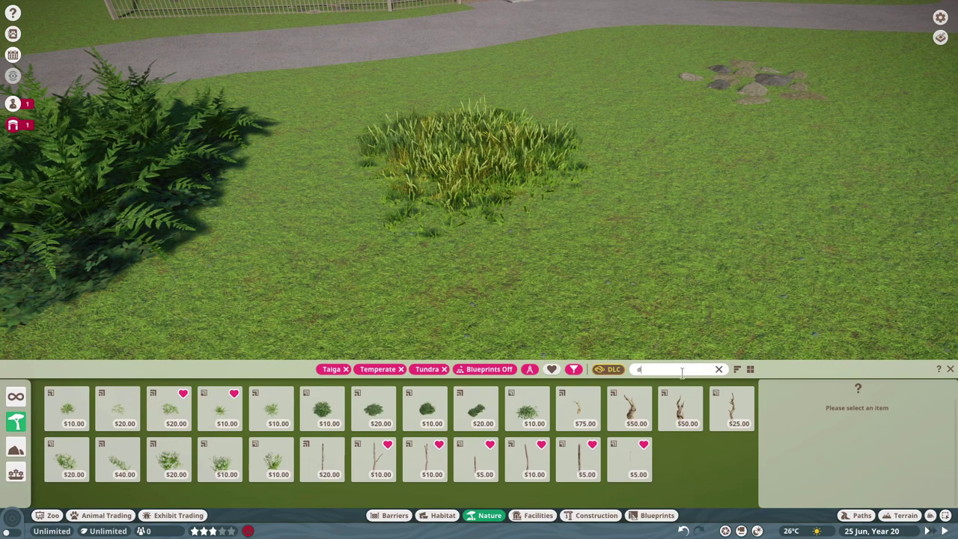
text(r)
text(ib)
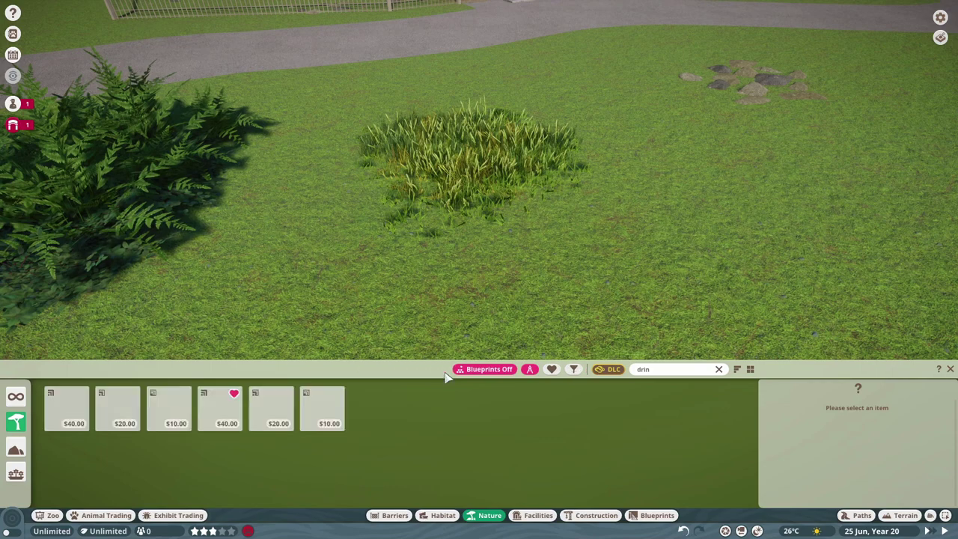
- Start a second grass patch on the open lawn with overlapping clumps of Drinn Grass Large
click(219, 409)
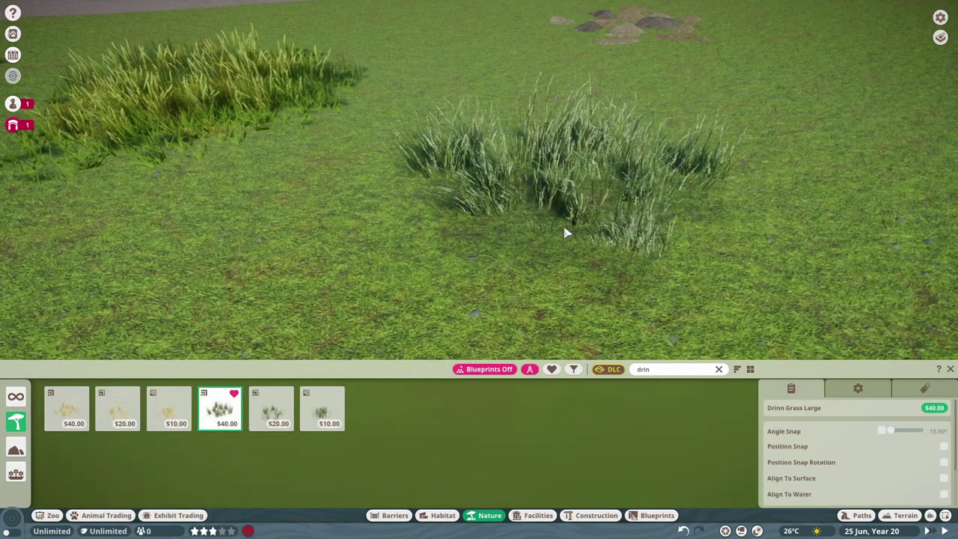
click(659, 243)
click(506, 295)
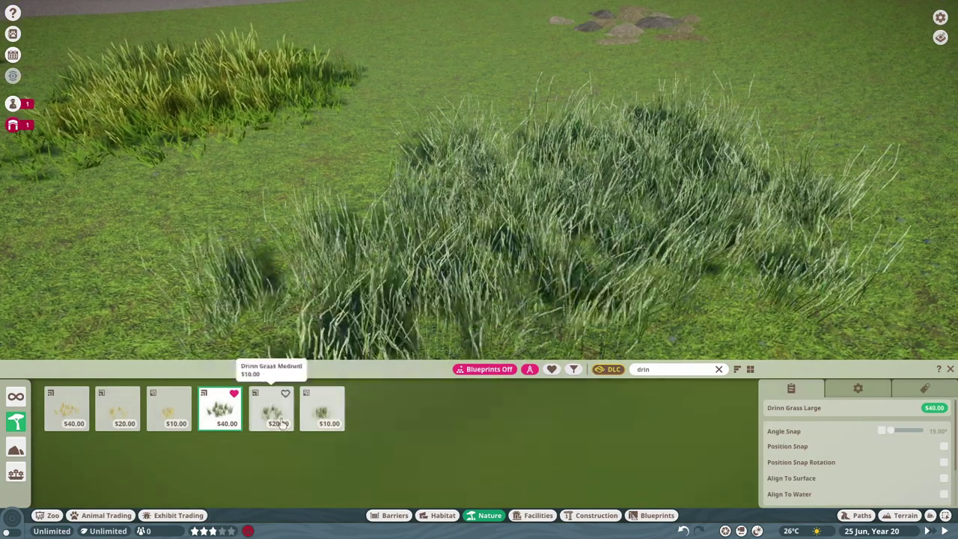
click(260, 427)
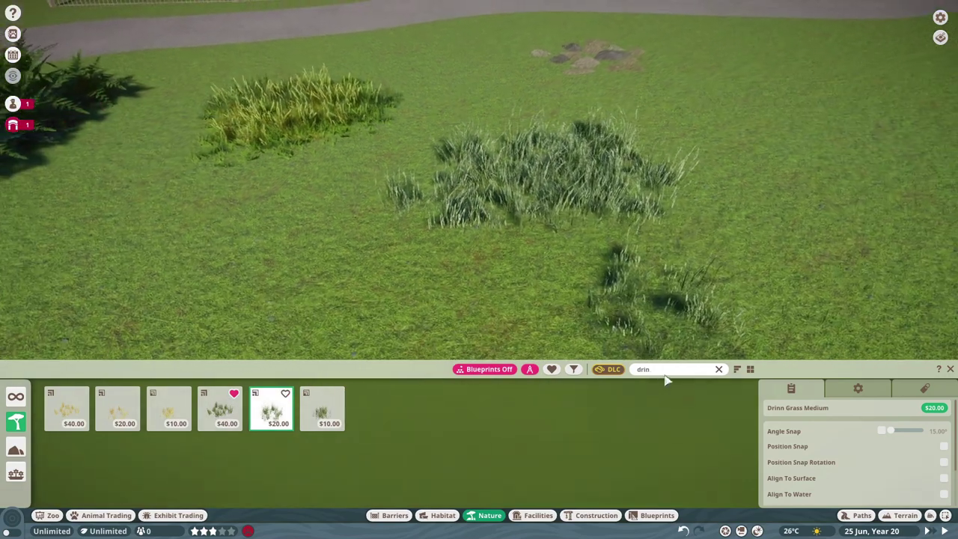
- Search the plants for "buf" and fill the gaps in the Drinn grass patch with Buffalo Grass Medium
click(662, 369)
text(b)
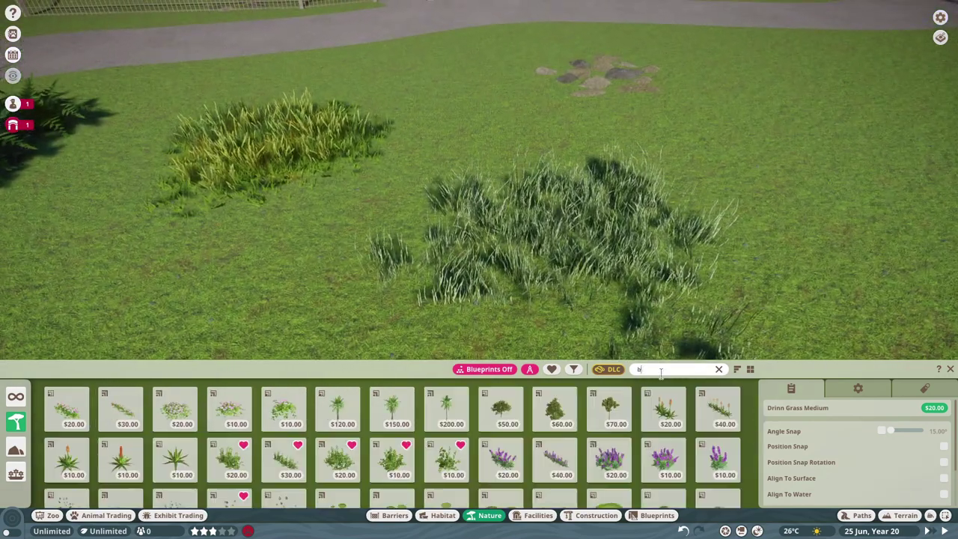
text(uf)
click(228, 421)
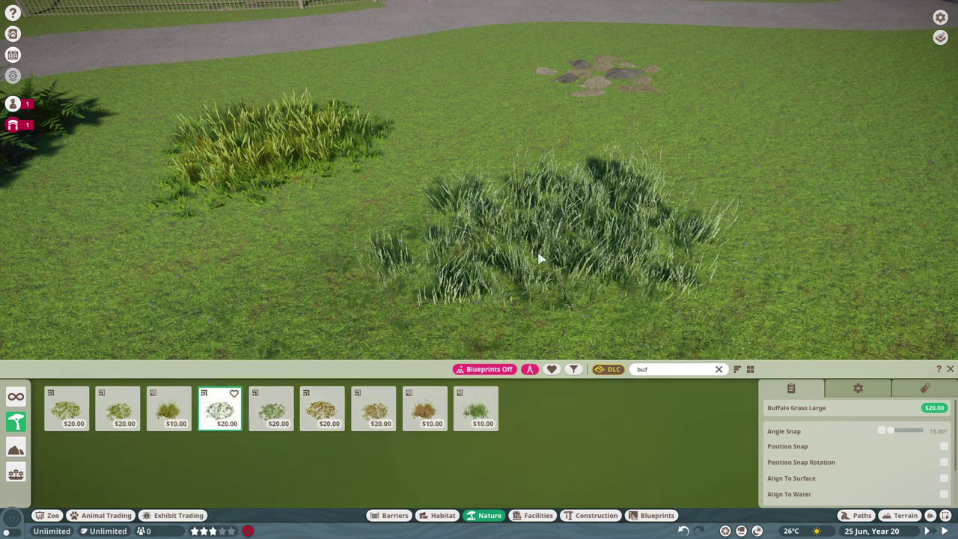
click(271, 408)
click(657, 285)
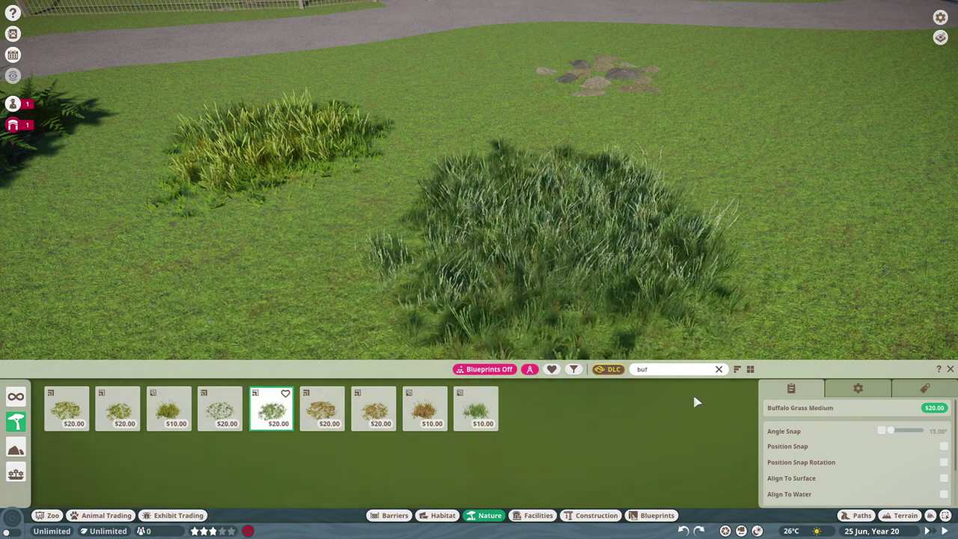
- Clear the plant search and filter the plants by the Oceania continent
click(717, 370)
click(574, 371)
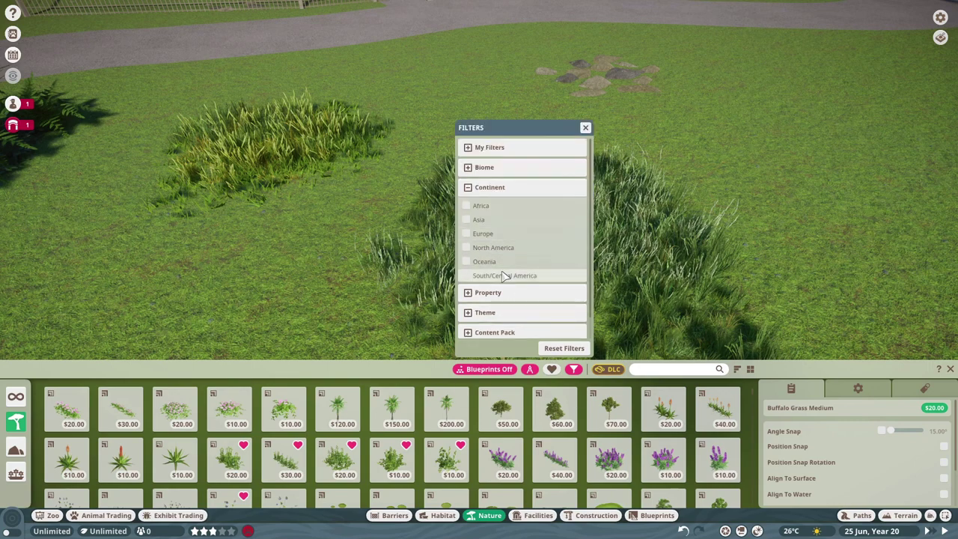
click(587, 129)
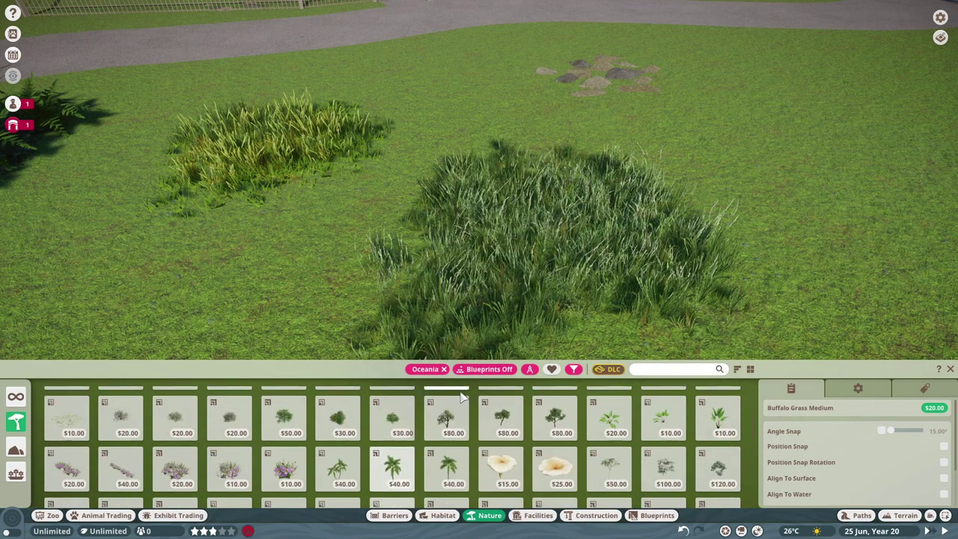
scroll(450, 404, down, 1)
scroll(344, 423, down, 5)
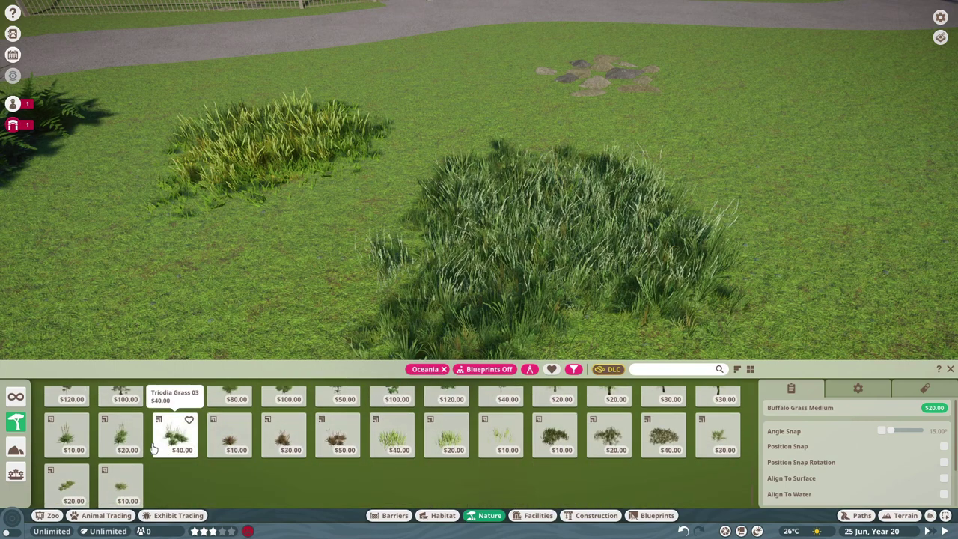
- Scatter several Triodia Grass 02 plants through the Drinn grass patch as tall seed heads
click(120, 434)
scroll(517, 210, up, 3)
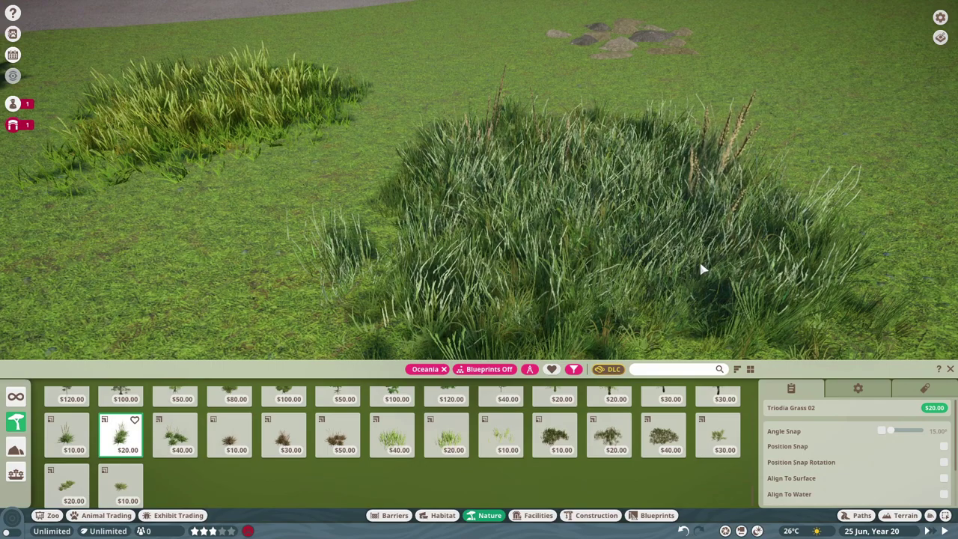
scroll(543, 321, down, 5)
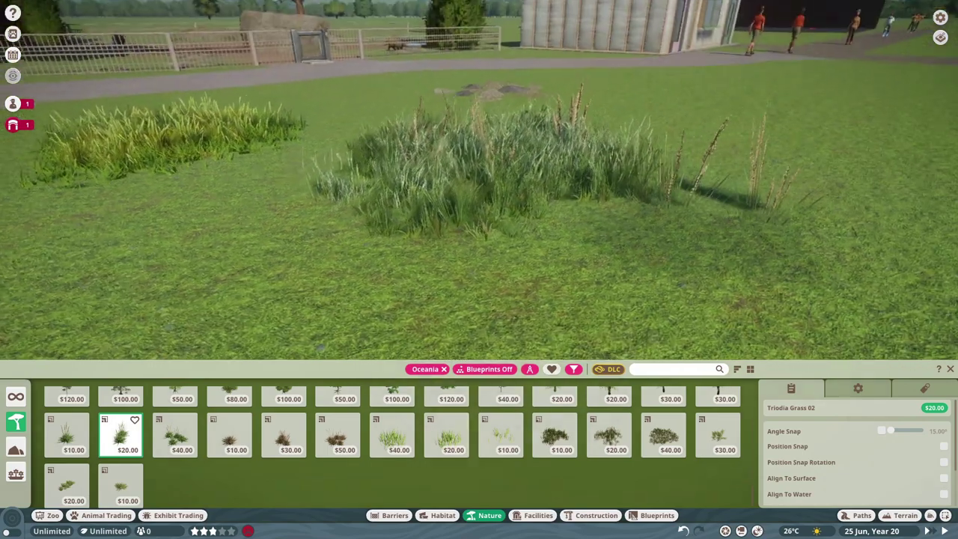
scroll(474, 283, up, 5)
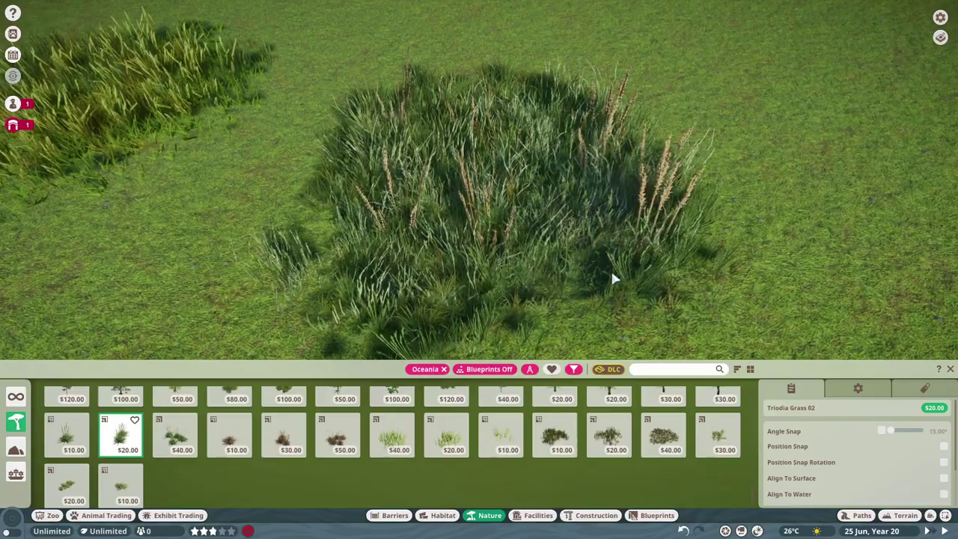
scroll(611, 276, down, 5)
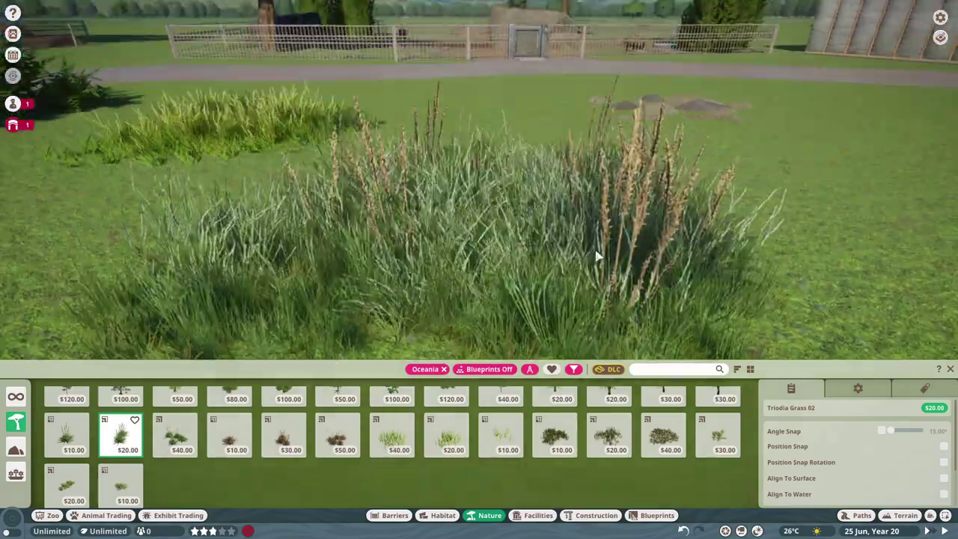
scroll(591, 257, down, 5)
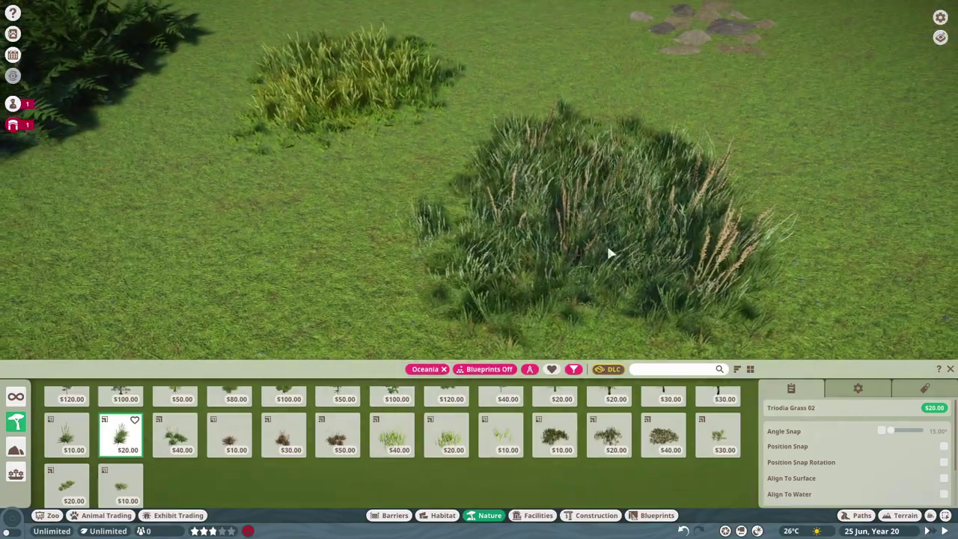
- Add Triodia Grass 02 to the yellow buffalo grass patch and merge the new plants into its group
key(a)
key(w)
scroll(465, 207, up, 2)
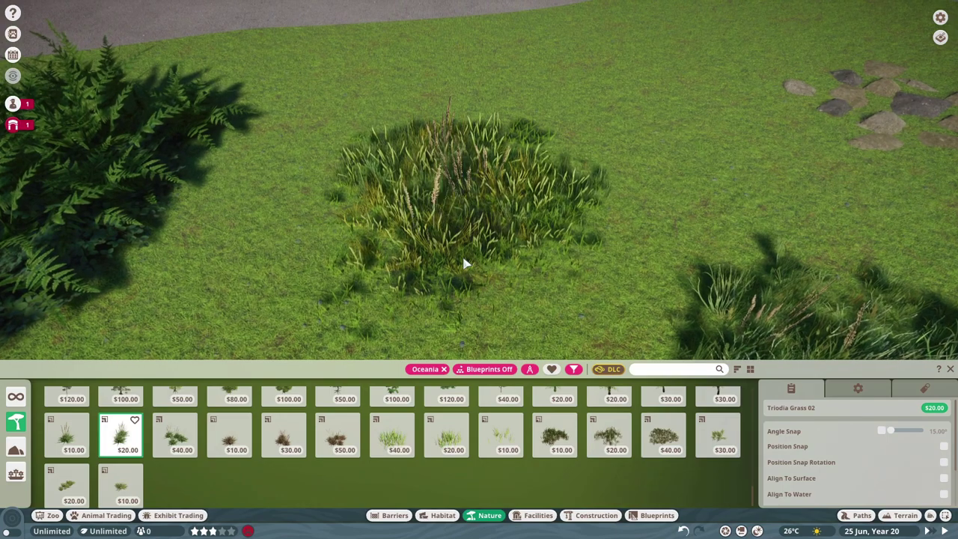
click(946, 516)
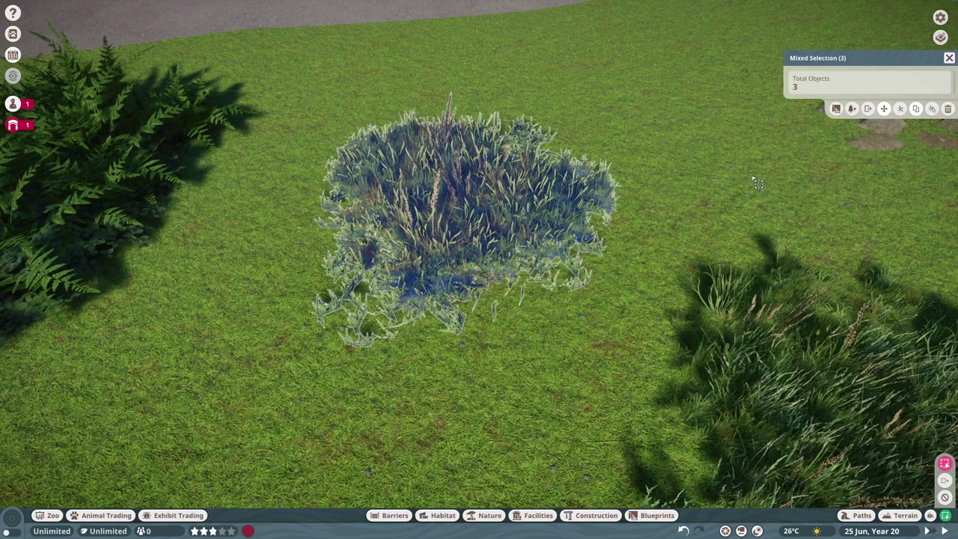
click(853, 110)
- Select all pieces of the Drinn grass patch and merge them into one group
key(s)
key(d)
click(946, 516)
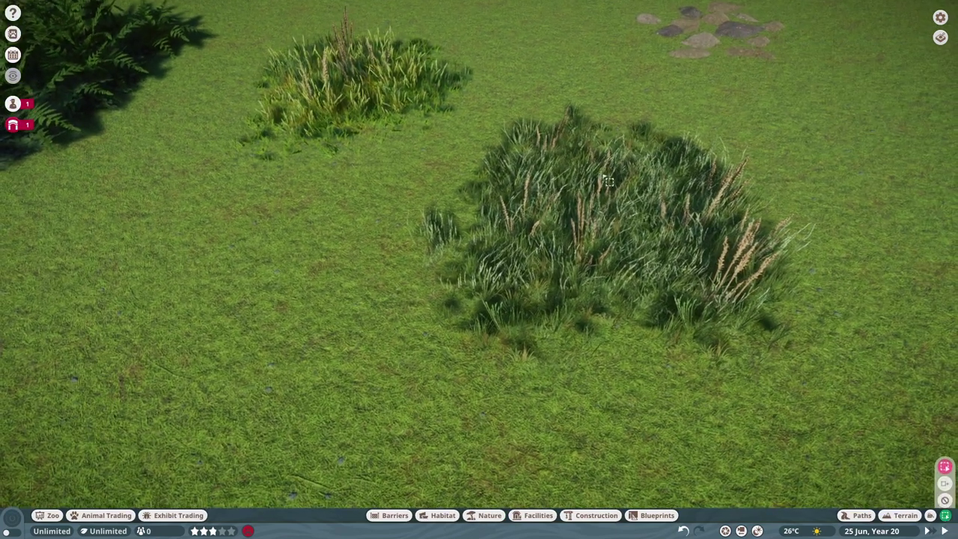
drag(609, 181, 805, 364)
ctrl+click(779, 123)
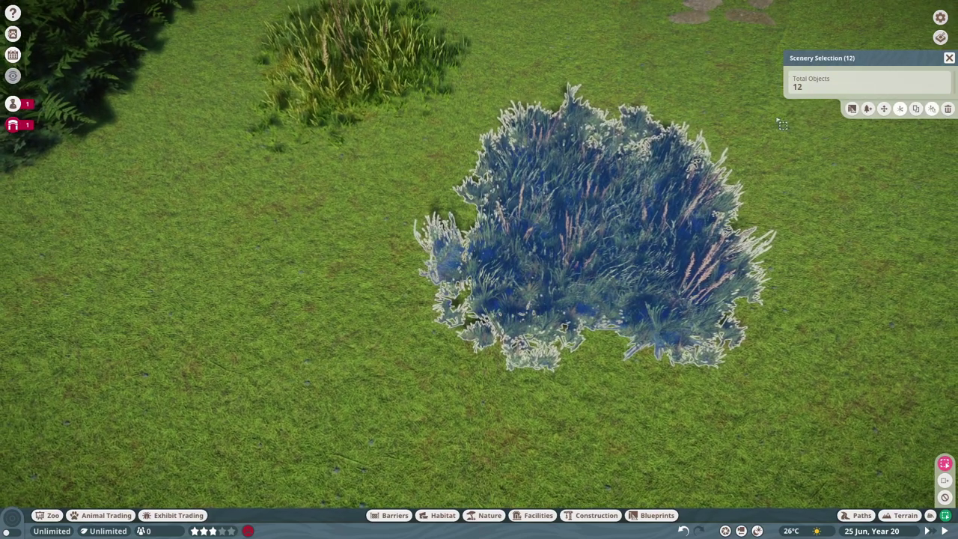
click(868, 109)
- Place copies of the bracken and bramble group inside the habitat, along the fence between the tree and the large boulder
scroll(736, 256, down, 5)
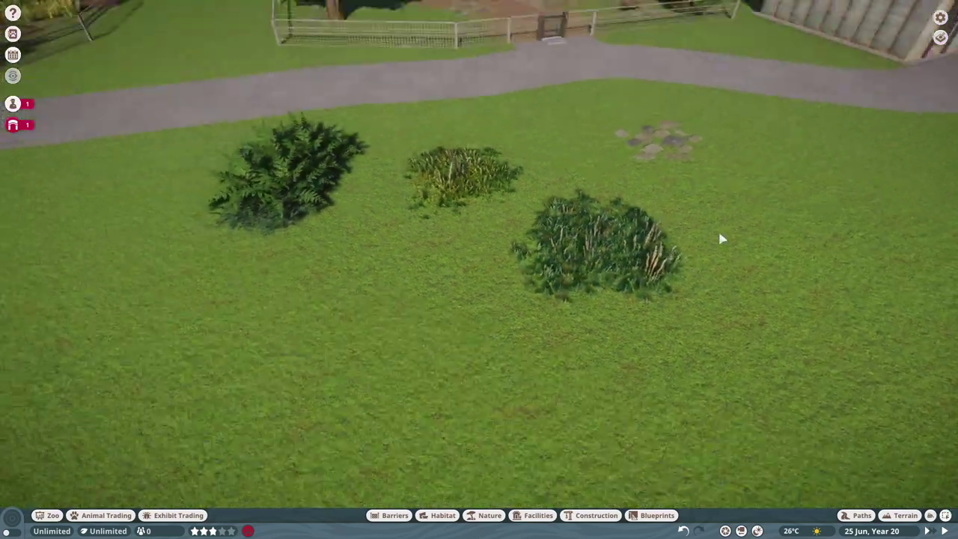
scroll(333, 230, up, 6)
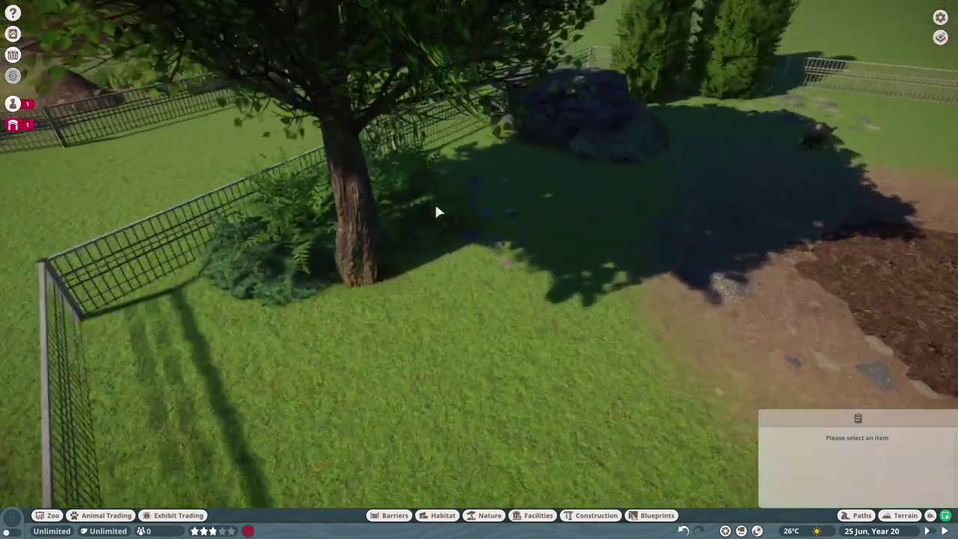
scroll(436, 207, up, 3)
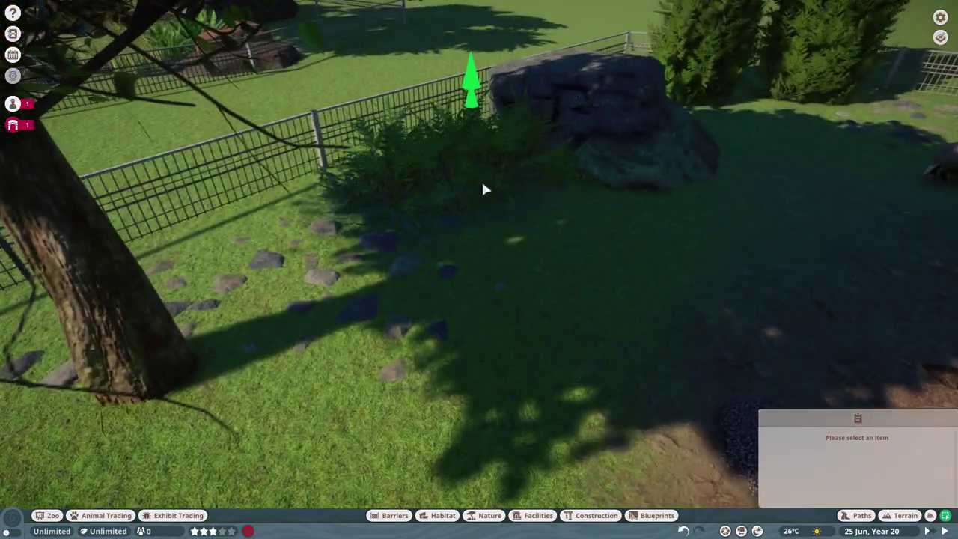
click(481, 184)
click(561, 218)
click(328, 261)
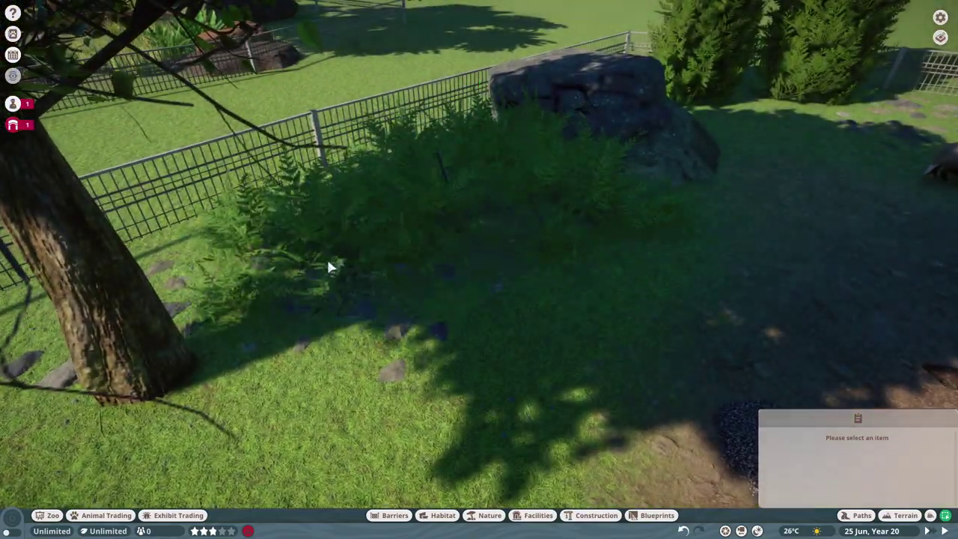
- Place copies of the bracken and bramble group at the foot of the conifers by the habitat's rear fence
scroll(553, 240, up, 4)
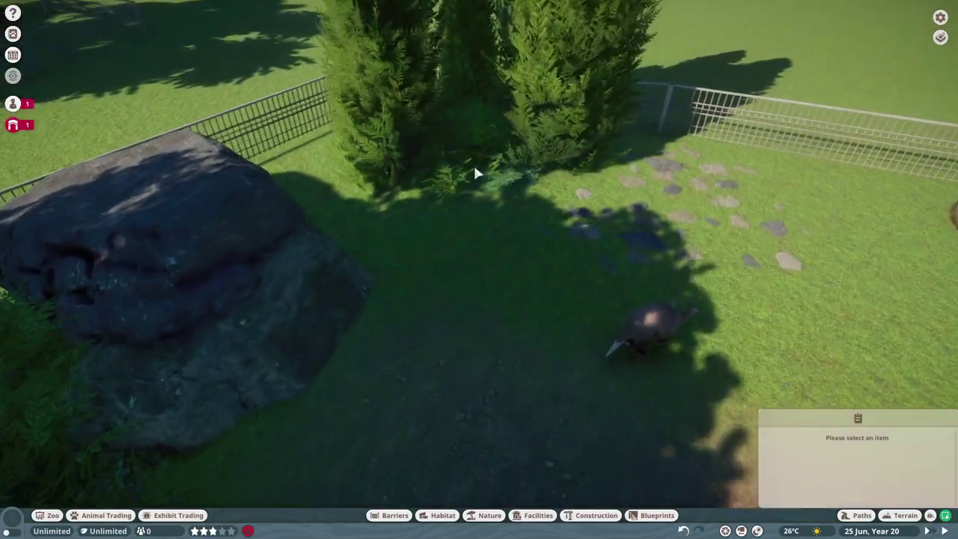
click(475, 166)
click(586, 165)
scroll(355, 198, down, 6)
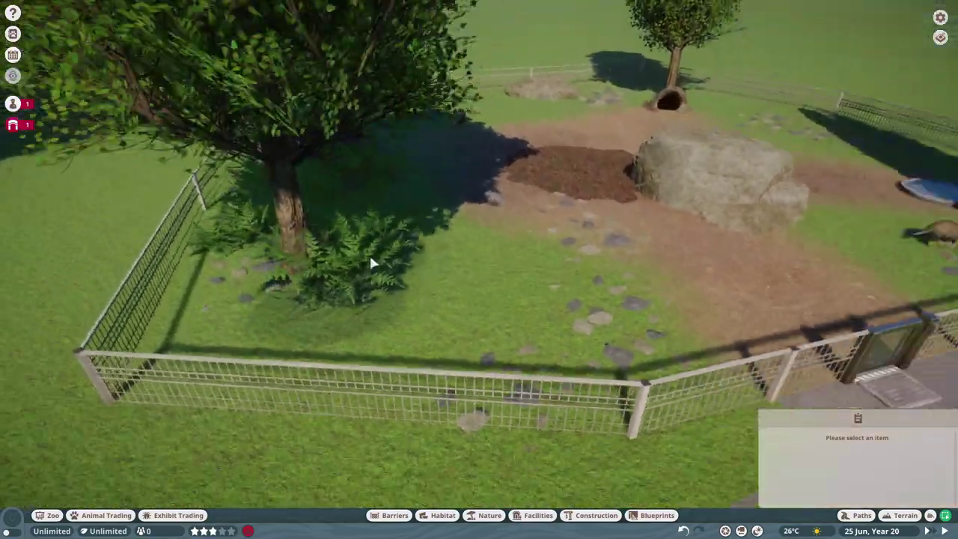
- Place more fern group copies around the large front tree, near the water bowl and beneath the tall conifer by the side fence
key(d)
scroll(674, 202, up, 5)
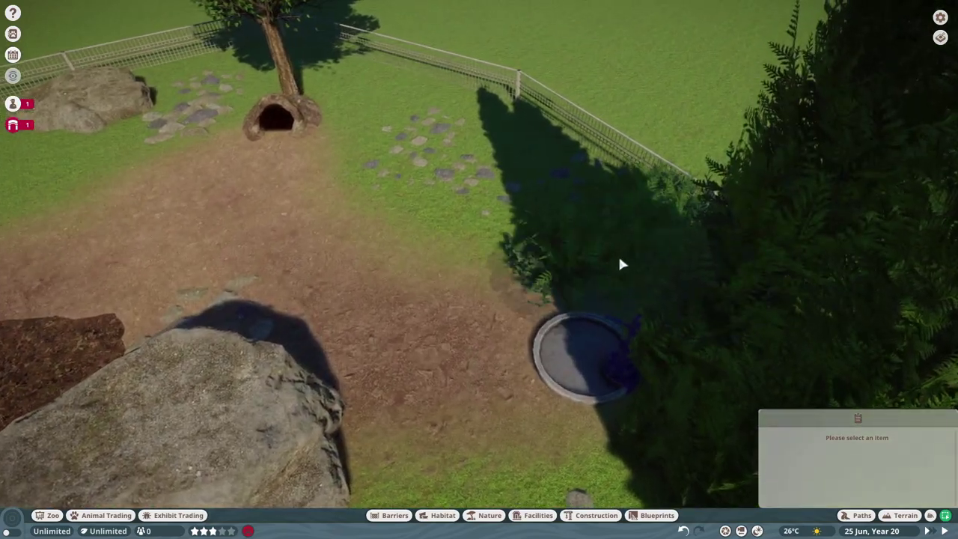
key(s)
key(d)
key(w)
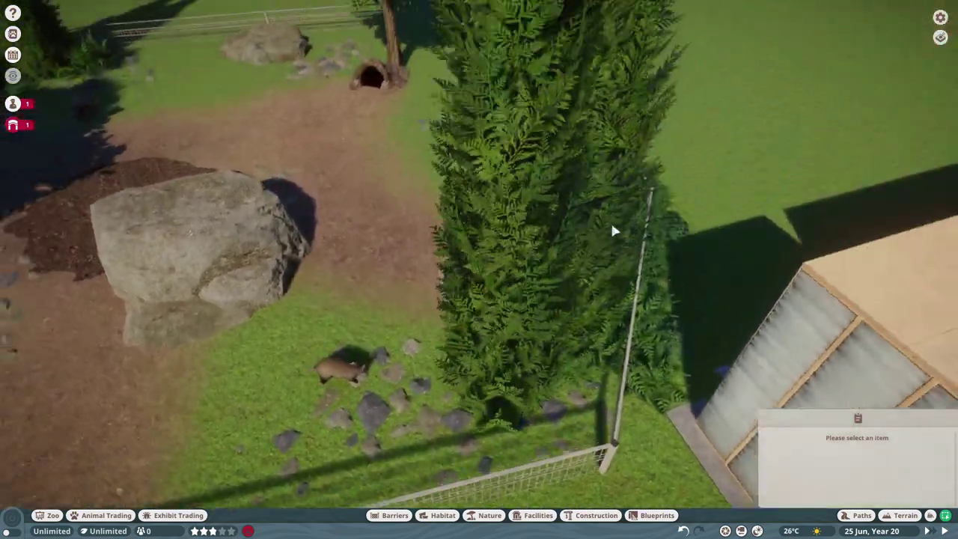
key(a)
key(a)
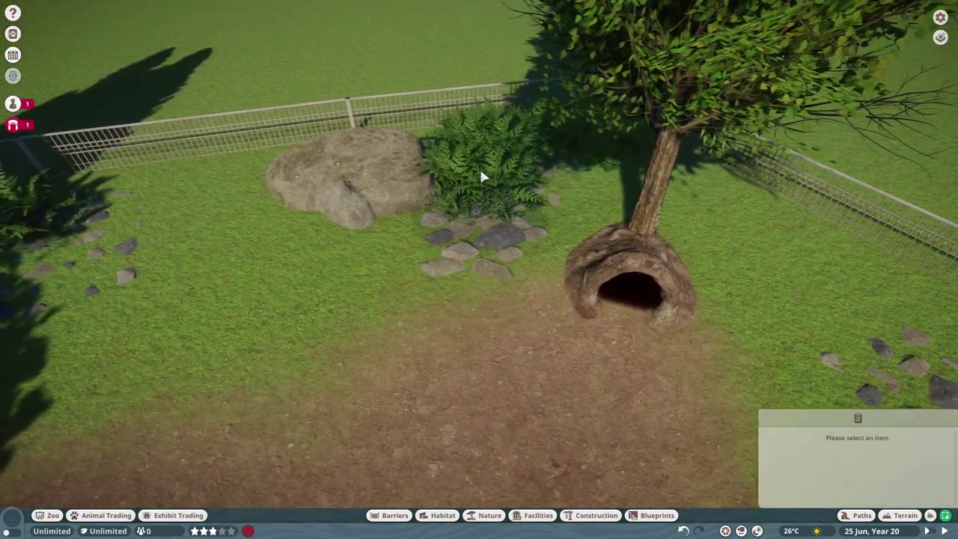
- Place fern group copies on both sides of the low boulder at the rear fence and finish placing ferns
click(481, 176)
key(a)
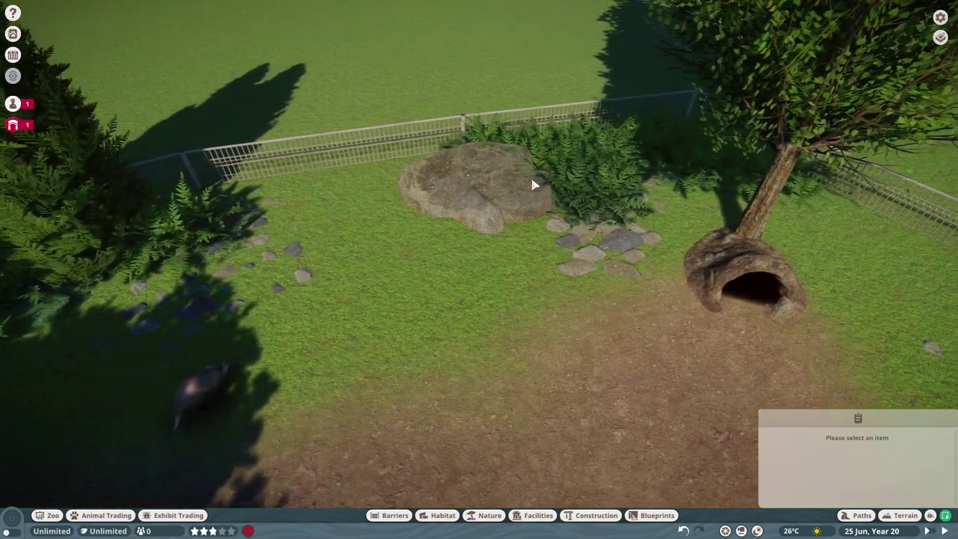
click(535, 184)
click(399, 183)
scroll(447, 220, down, 10)
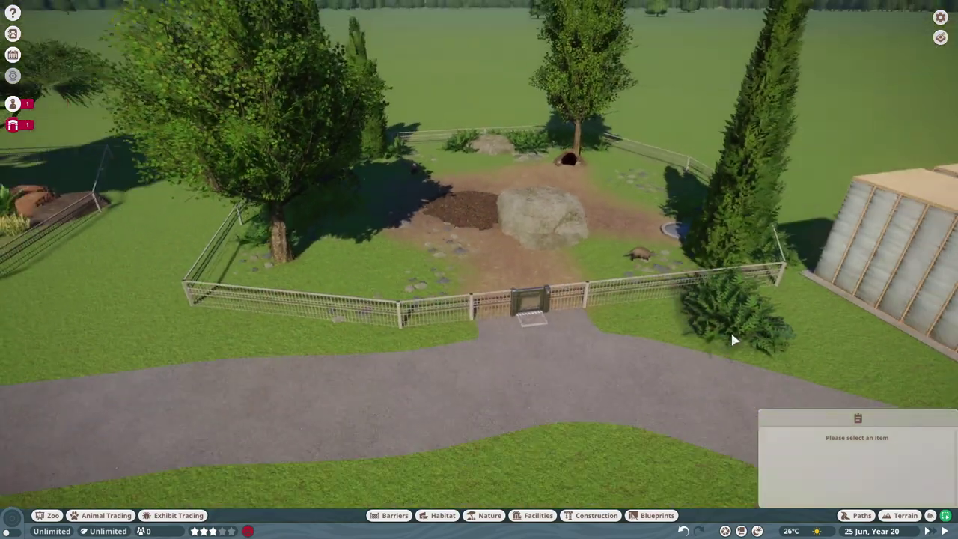
key(Escape)
key(Escape)
key(s)
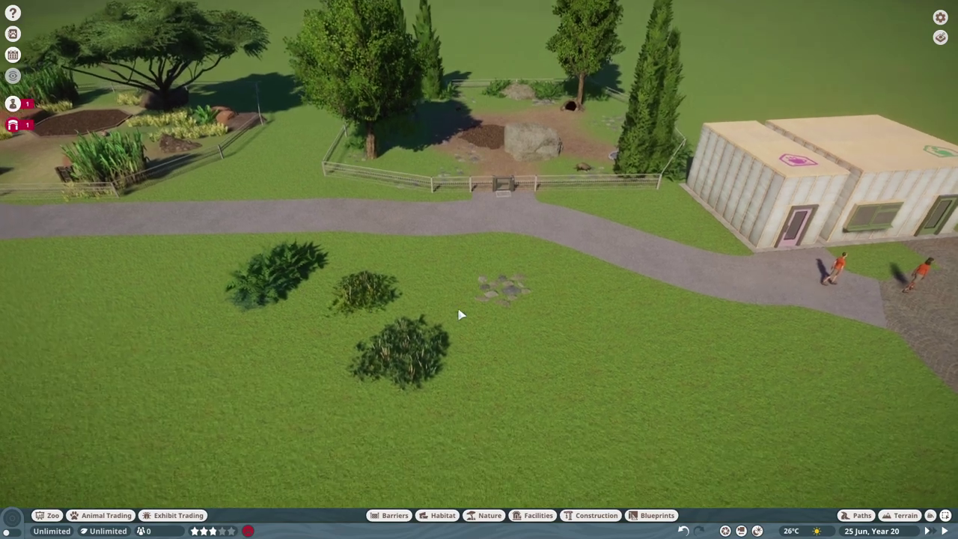
- Duplicate the yellow buffalo grass group and place copies between the large tree and stepping stones and in front of the rear conifers
key(a)
scroll(449, 330, up, 2)
scroll(479, 363, up, 1)
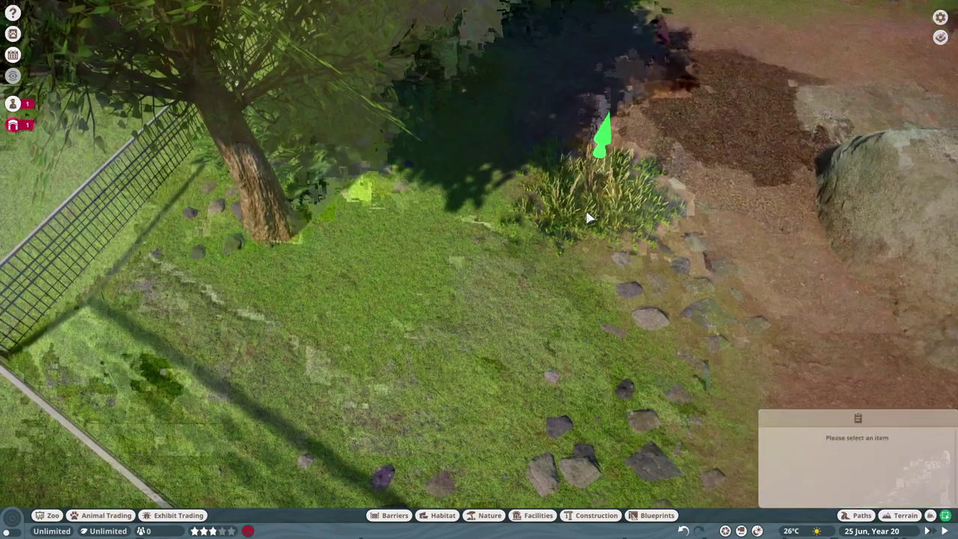
click(513, 279)
click(447, 185)
click(513, 126)
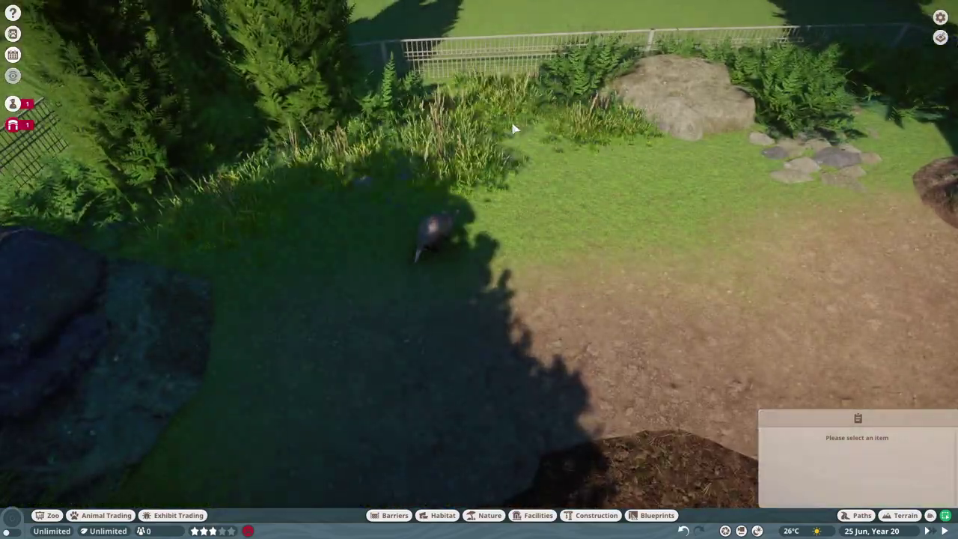
- Place buffalo grass copies beside the rear boulder, around the hollow shelter and along the side fence towards the water bowl
key(d)
click(686, 158)
click(635, 198)
key(d)
click(615, 187)
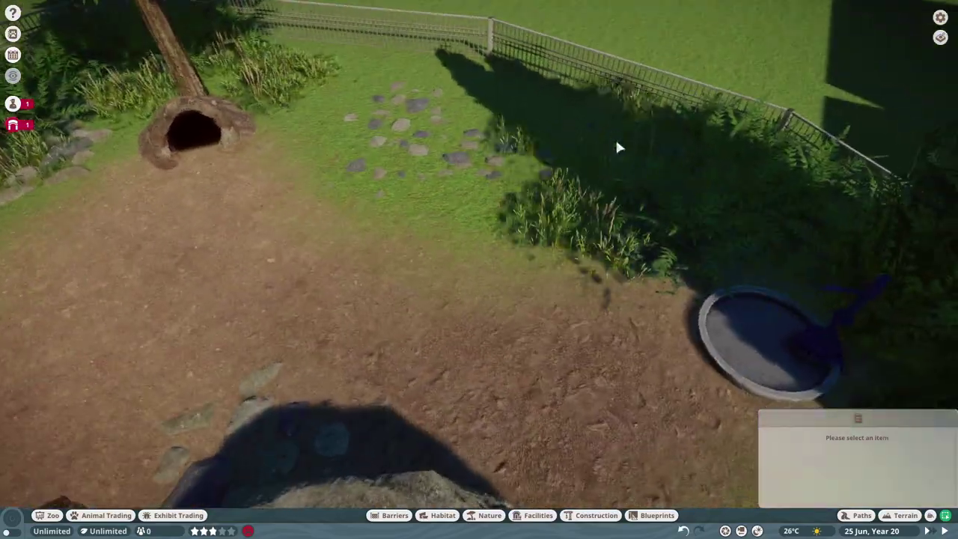
key(s)
click(774, 317)
- Fill in buffalo grass around the base of the central boulder, along the front fence and beside the mulch patch
key(w)
key(w)
key(s)
key(a)
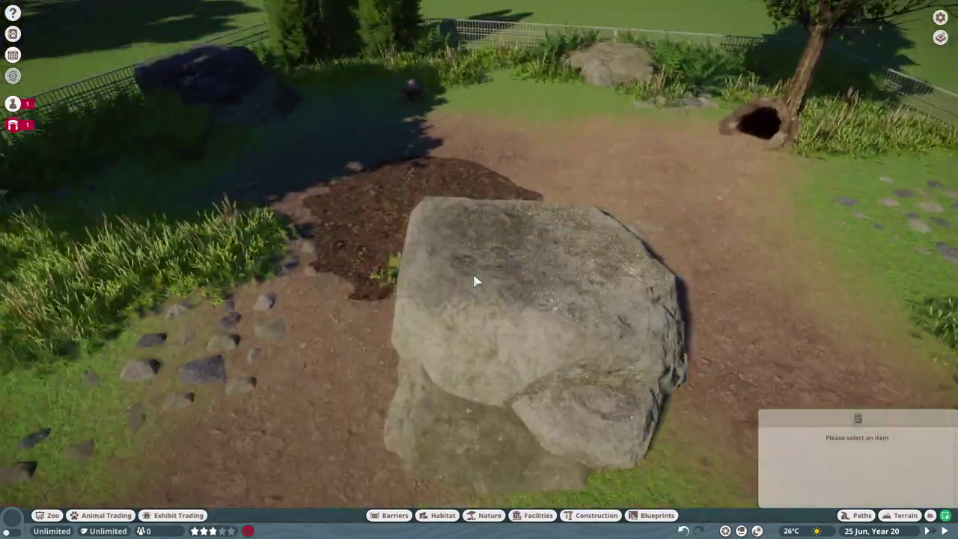
click(585, 306)
key(a)
key(a)
click(317, 307)
key(w)
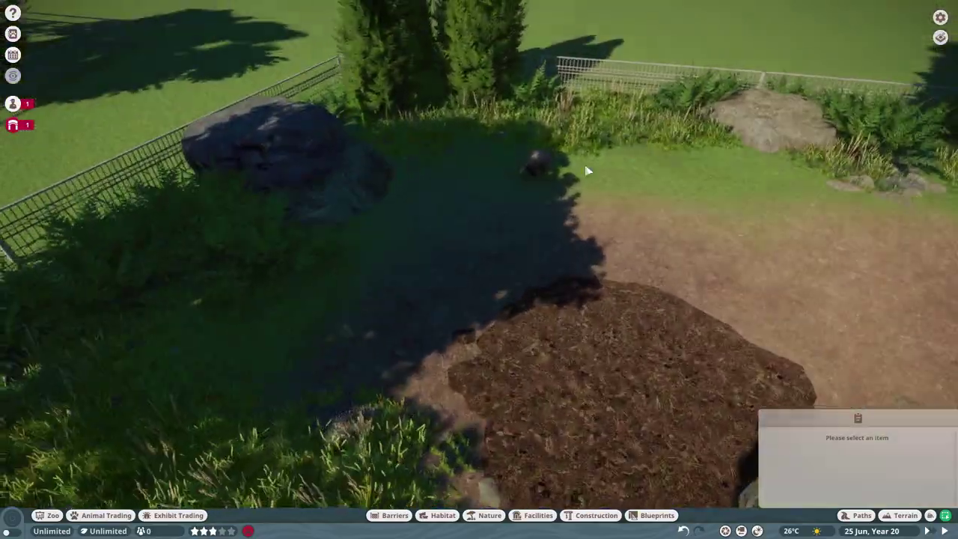
key(s)
click(289, 224)
key(s)
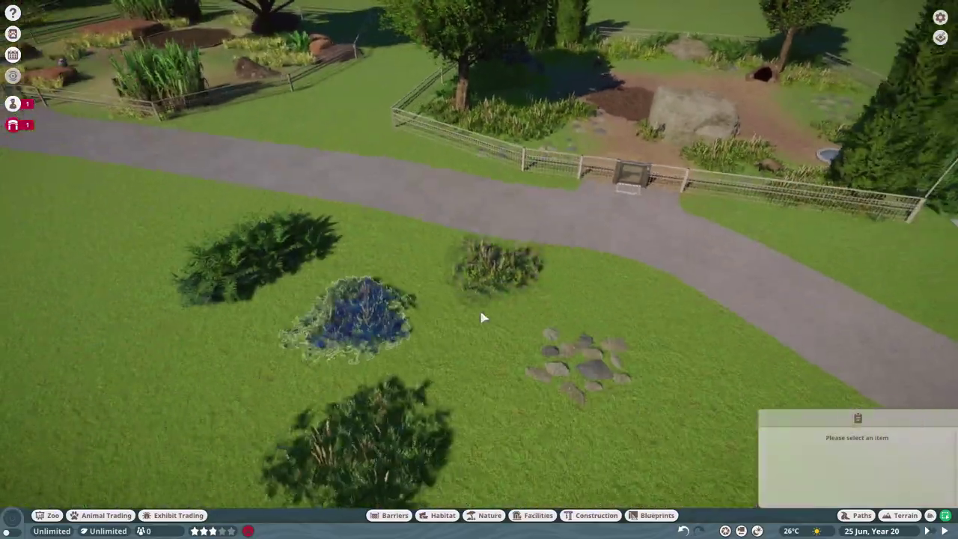
- Duplicate the Drinn grass group and place copies in the rear meadow and on the lawn near the side fence
click(486, 295)
key(ctrl+d)
key(w)
click(409, 361)
key(w)
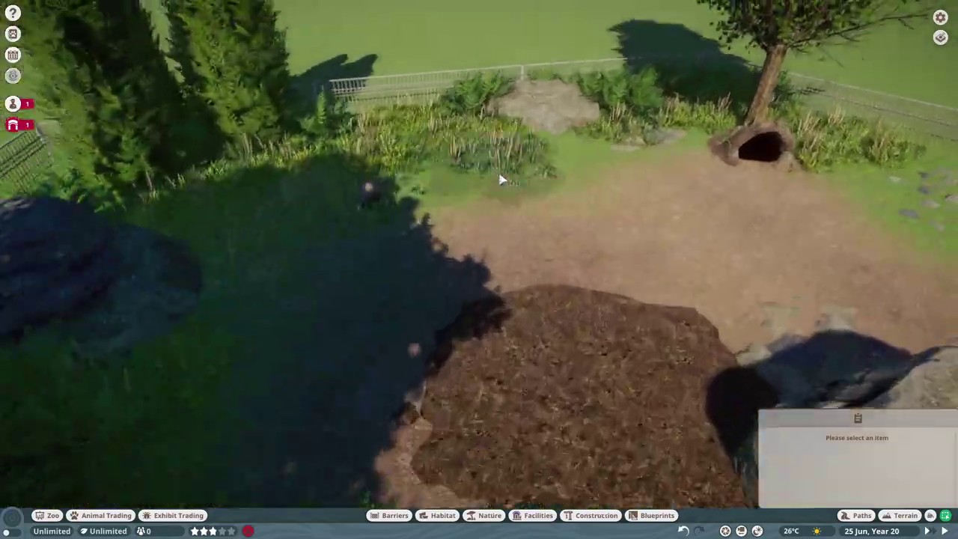
key(d)
key(s)
key(s)
click(611, 178)
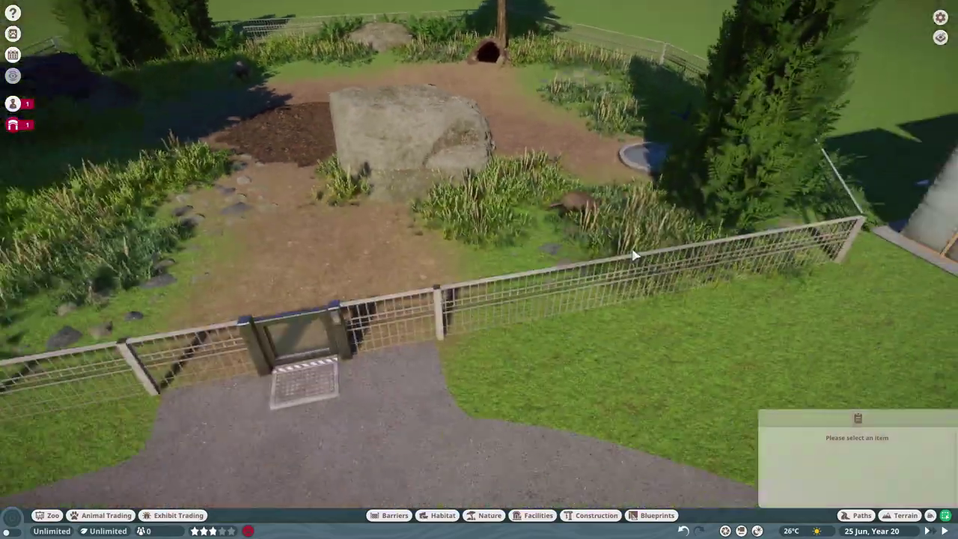
- Blend Drinn grass copies into the planting near the gate and across the meadow between the shelter and water bowl
key(a)
click(322, 290)
key(w)
key(w)
key(d)
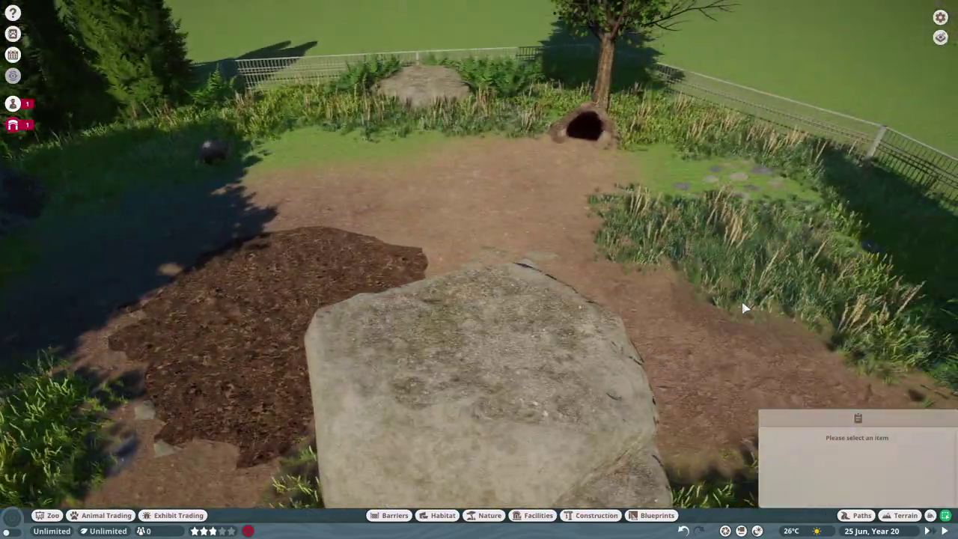
key(s)
key(w)
key(a)
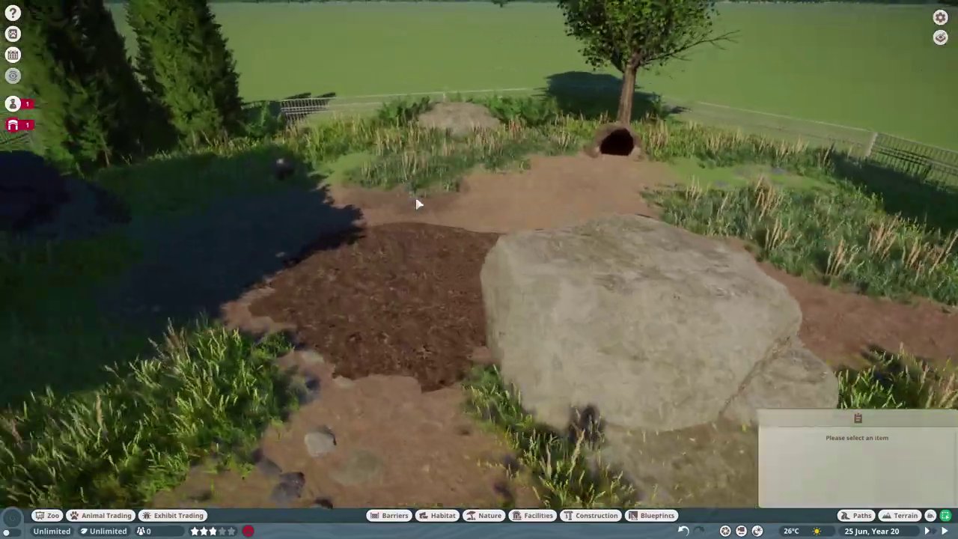
- Add Drinn grass copies at the edges of the dirt area, beside the mulch patch and around the central boulder
key(s)
click(374, 338)
key(w)
key(s)
key(w)
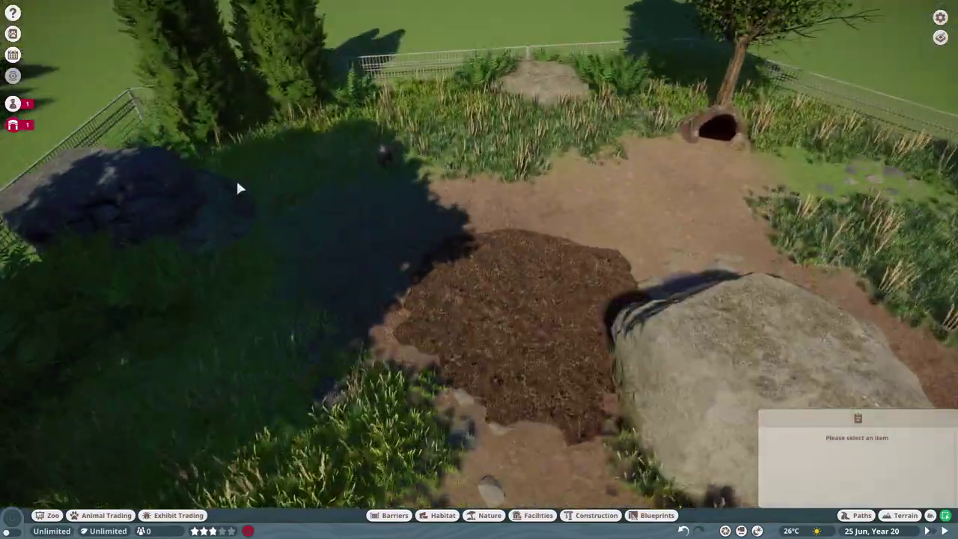
key(d)
key(s)
key(w)
click(537, 362)
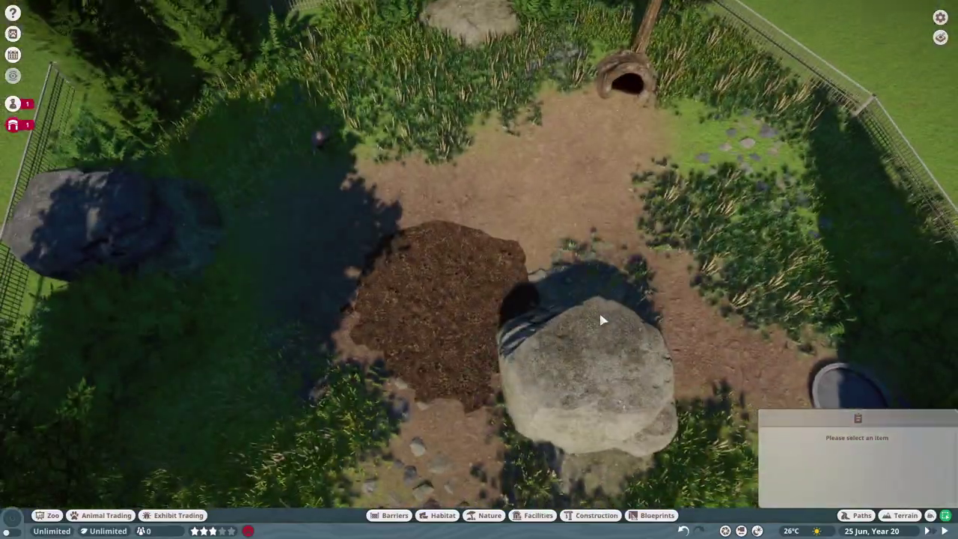
click(560, 288)
key(s)
key(s)
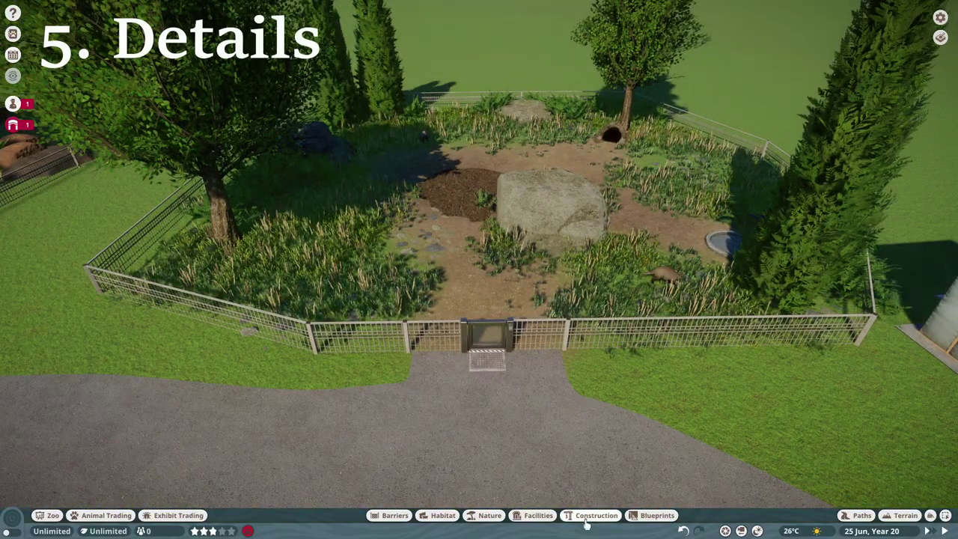
- Search the construction pieces for "af" and lay African Branch 03 on its side in the grass near the large front tree
click(587, 522)
key(s)
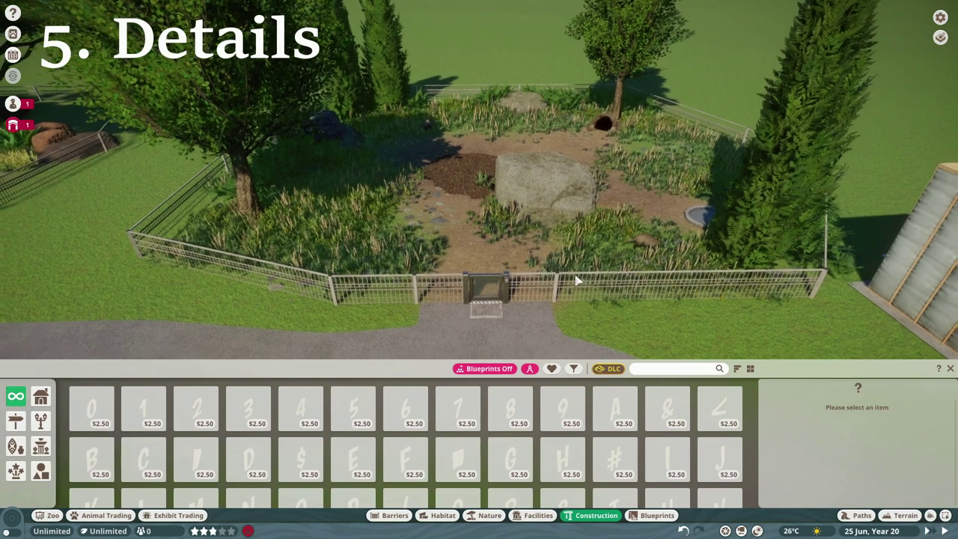
click(668, 367)
text(af)
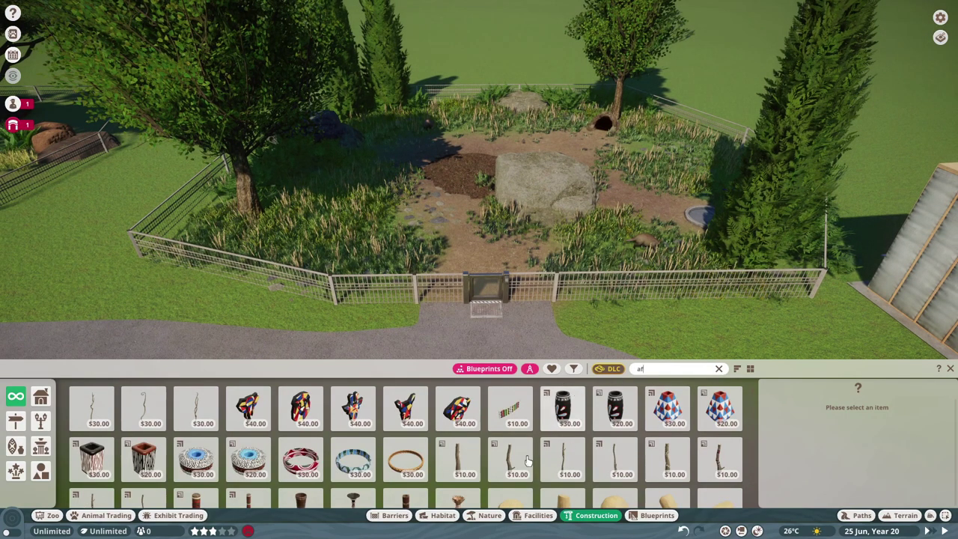
click(562, 458)
scroll(556, 327, up, 4)
key(shift)
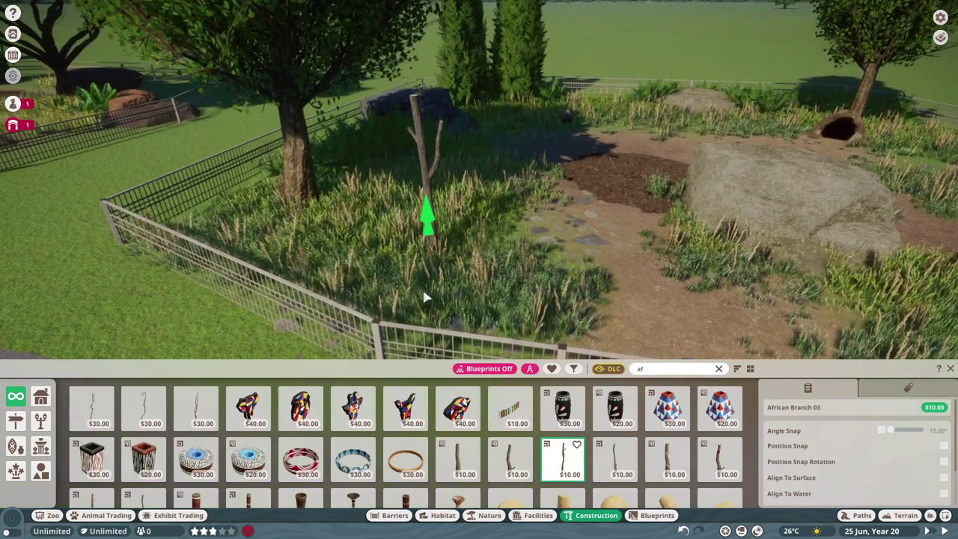
key(x)
key(x)
drag(421, 241, 517, 266)
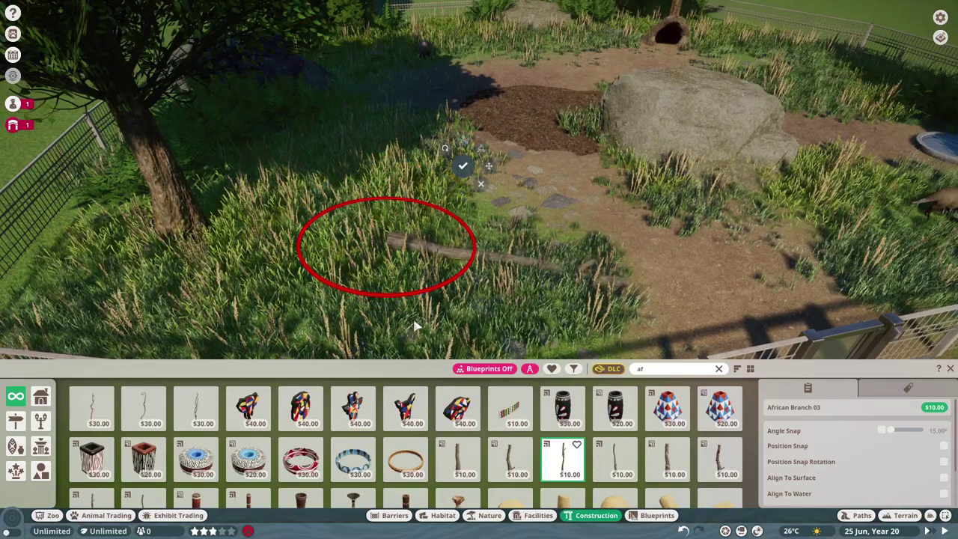
- Place African Branch 02 upright in the grass near the side fence, between the shelter and the water bowl
scroll(417, 327, down, 5)
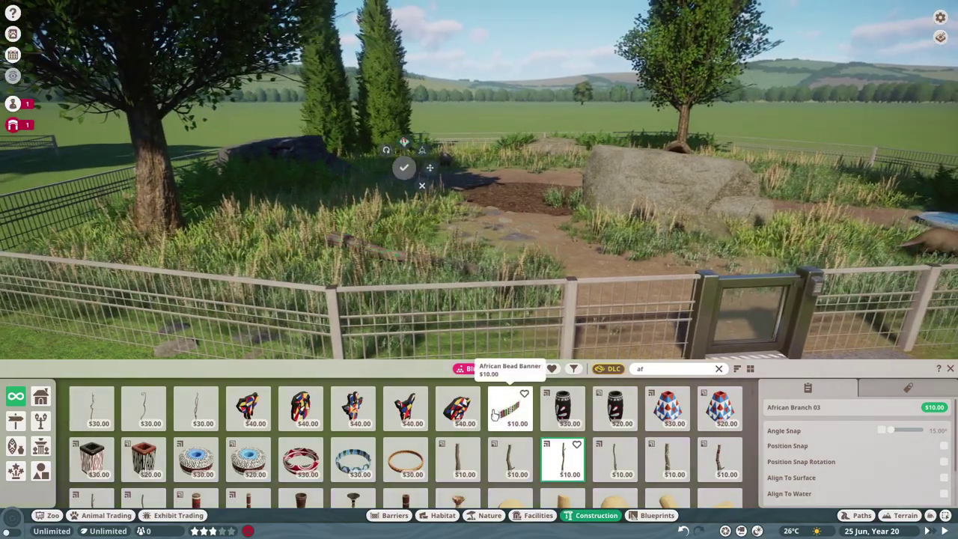
click(509, 458)
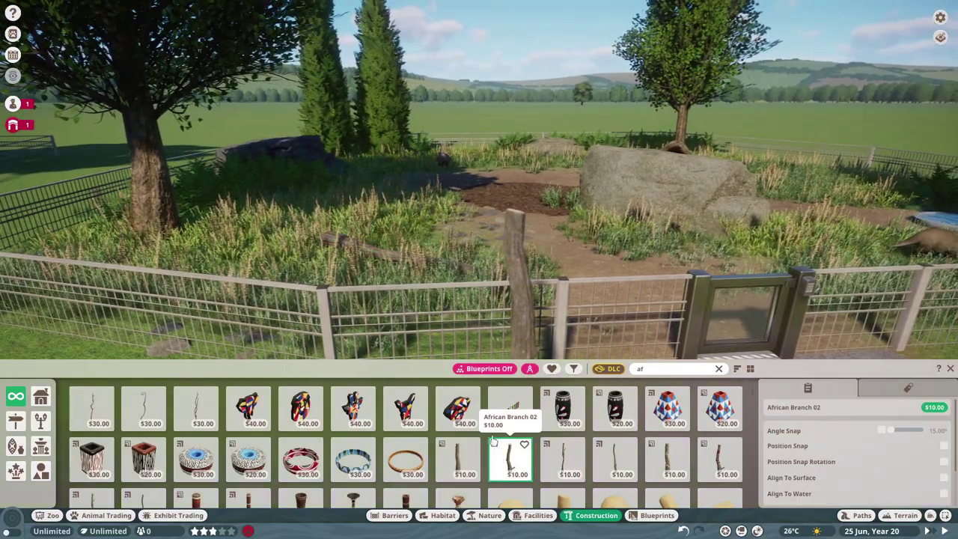
scroll(513, 242, up, 5)
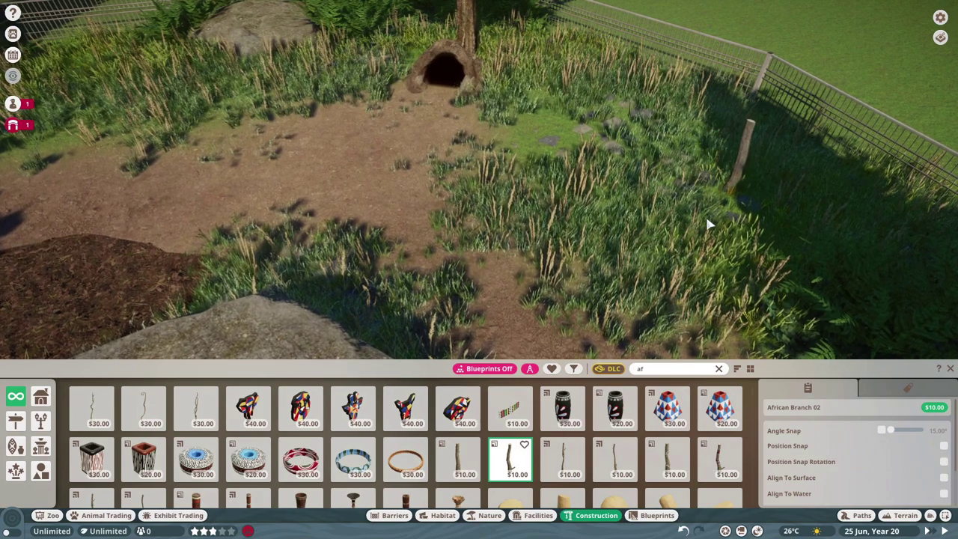
scroll(709, 223, down, 4)
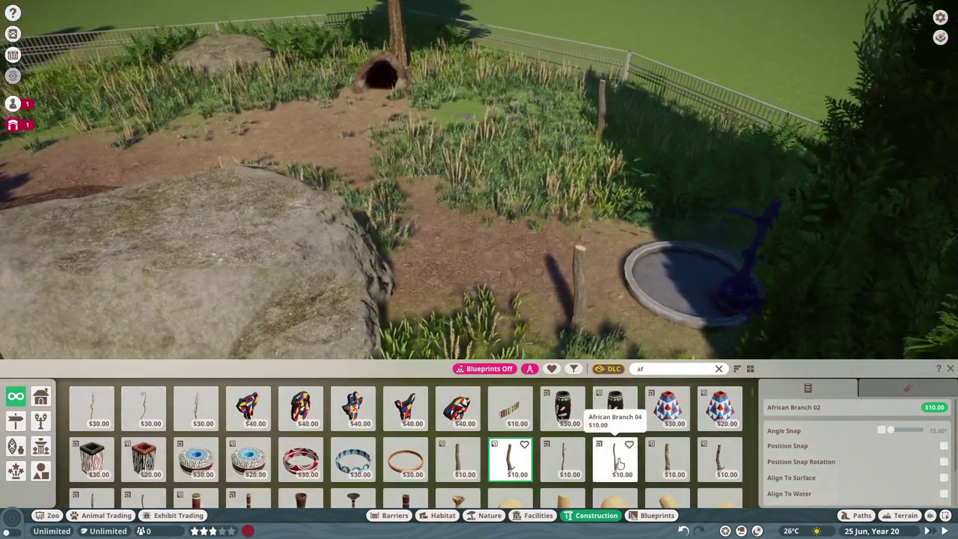
- Rotate African Branch 04 onto its side and lay it in the grass between the shelter and the central boulder
click(615, 458)
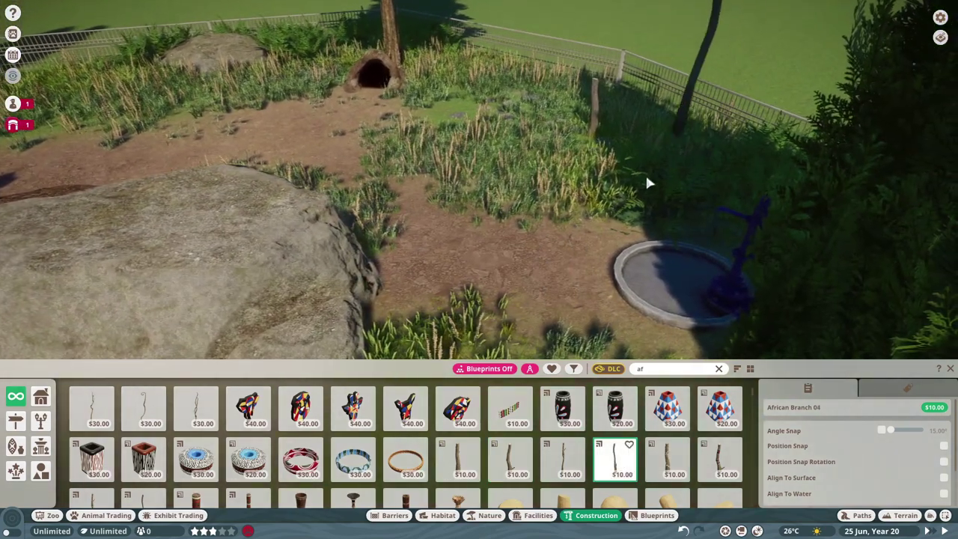
key(w)
key(x)
key(z)
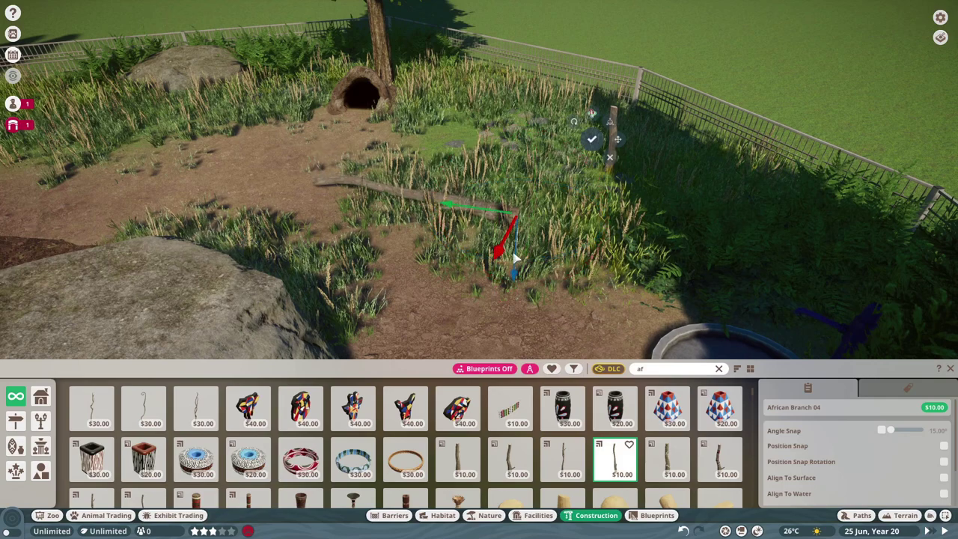
key(a)
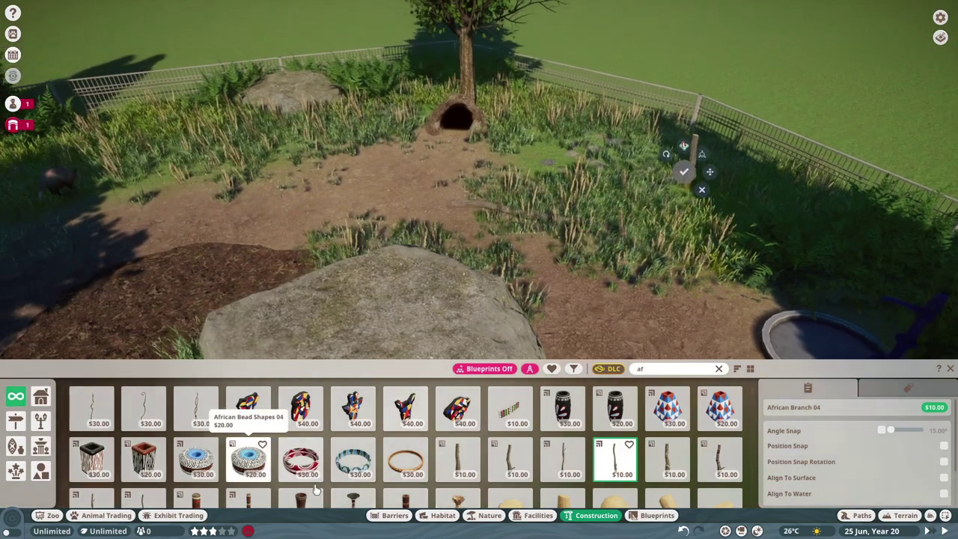
- Clear the Aardvark filter from the habitat enrichment items and place a Climbable Natural Trunk 4m upright near the back fence, beside the conifers
click(430, 517)
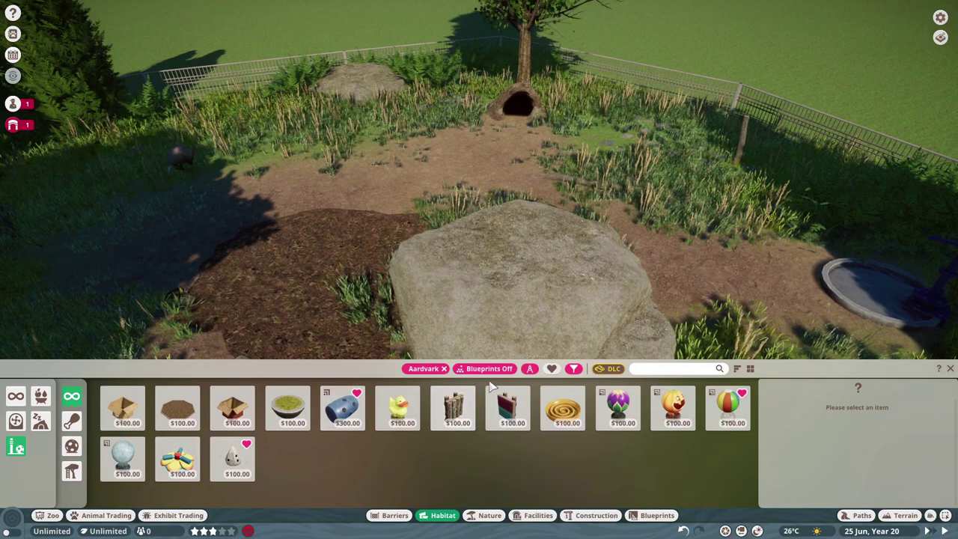
click(443, 368)
scroll(449, 449, down, 3)
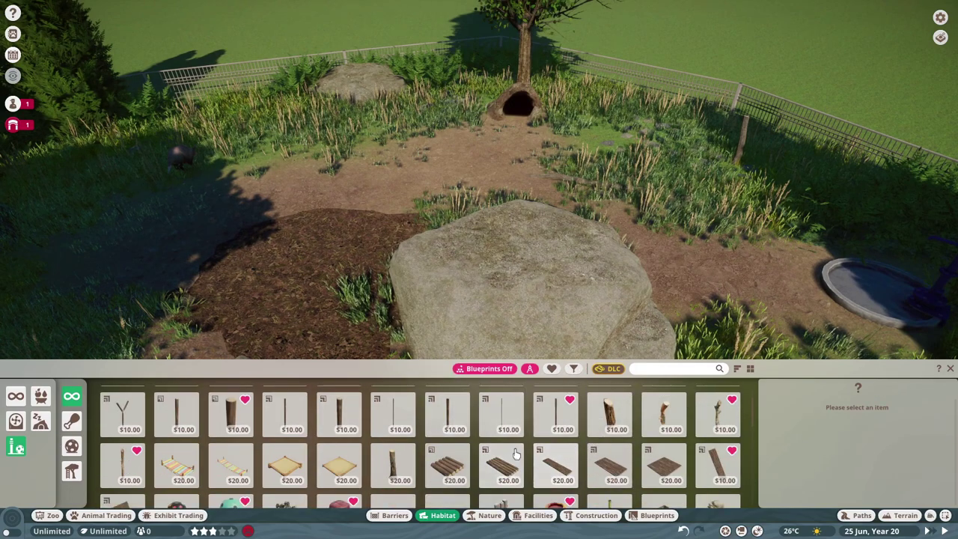
click(393, 449)
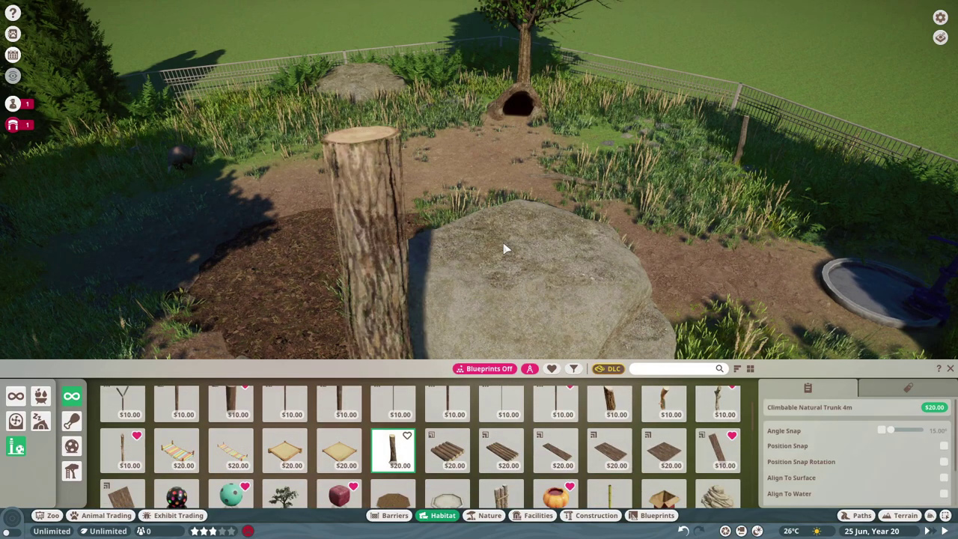
key(q)
key(q)
key(w)
key(shift)
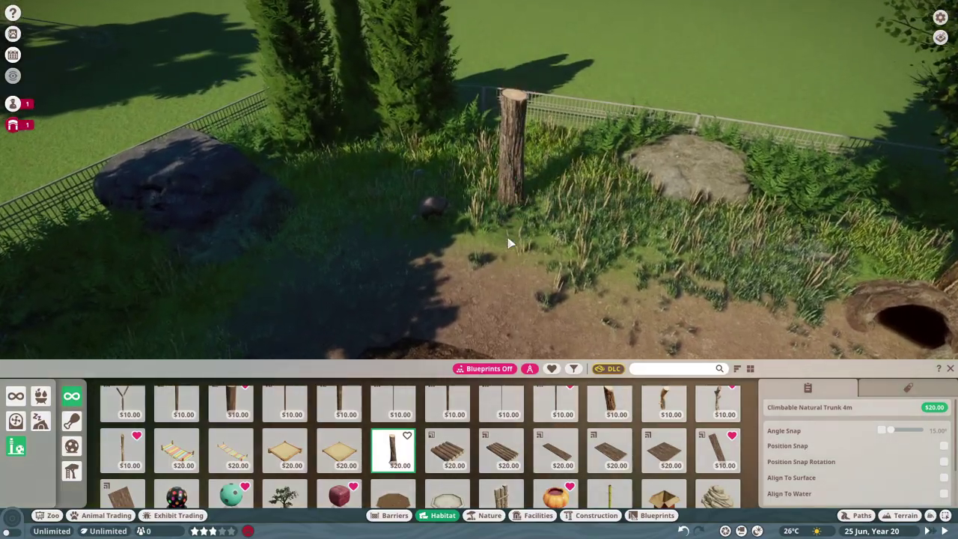
key(s)
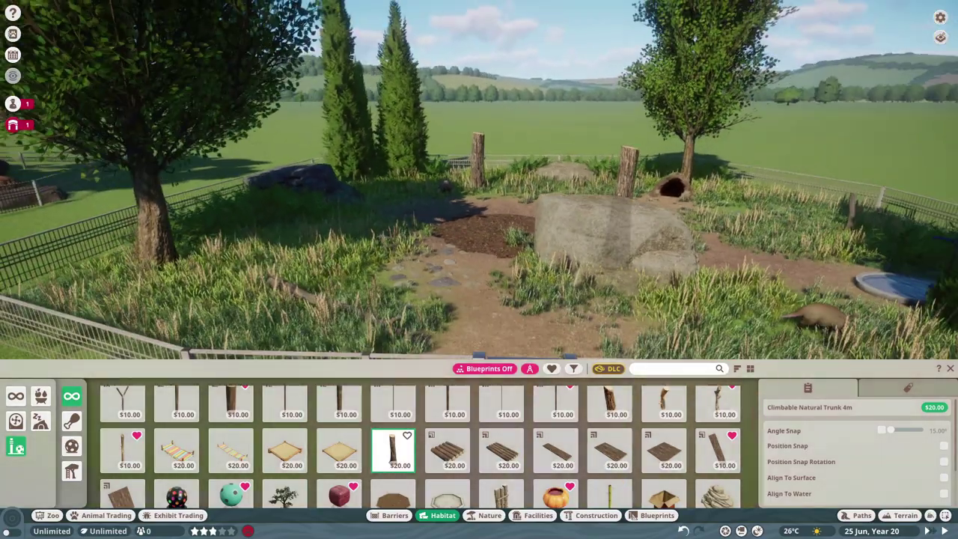
key(s)
- Start a Climbable Natural Branch 2m Thin in front of the central boulder and rotate it onto its side
scroll(711, 434, up, 1)
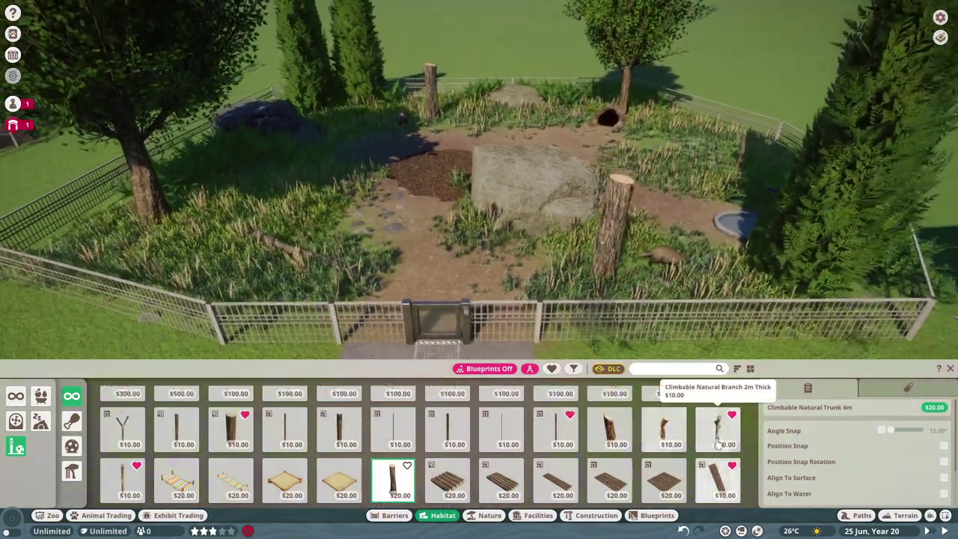
click(122, 479)
key(w)
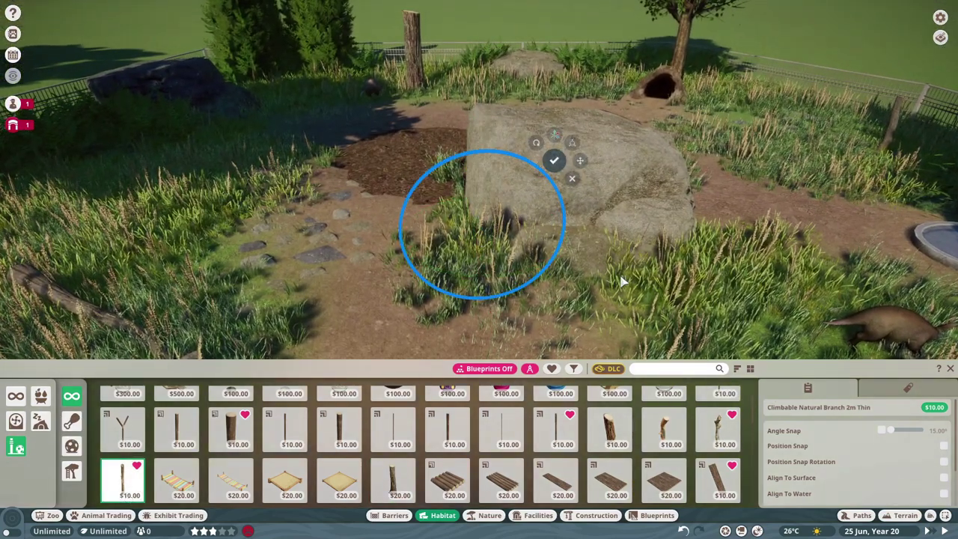
drag(621, 281, 618, 279)
key(x)
key(w)
- Adjust the thin branch's position and angle so it lies in the grass against the central boulder's front, and place it
drag(418, 188, 448, 215)
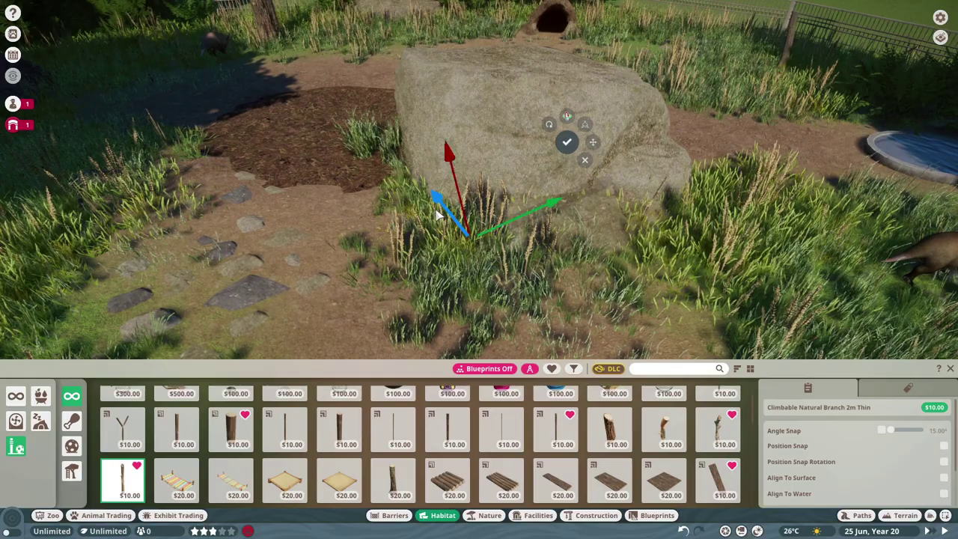
key(w)
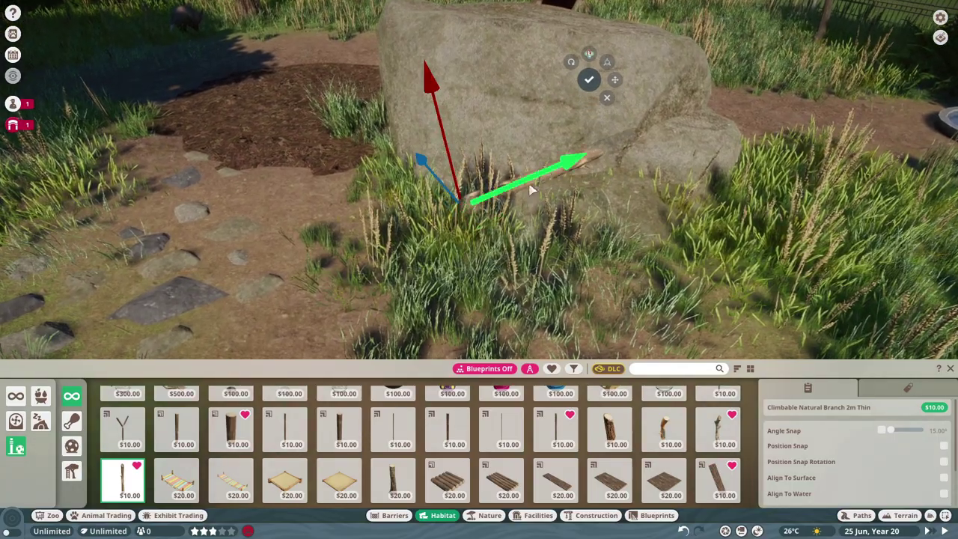
drag(473, 238, 477, 237)
key(x)
mouse_move(520, 268)
mouse_down()
mouse_move(497, 282)
mouse_move(516, 278)
mouse_up()
key(s)
click(536, 275)
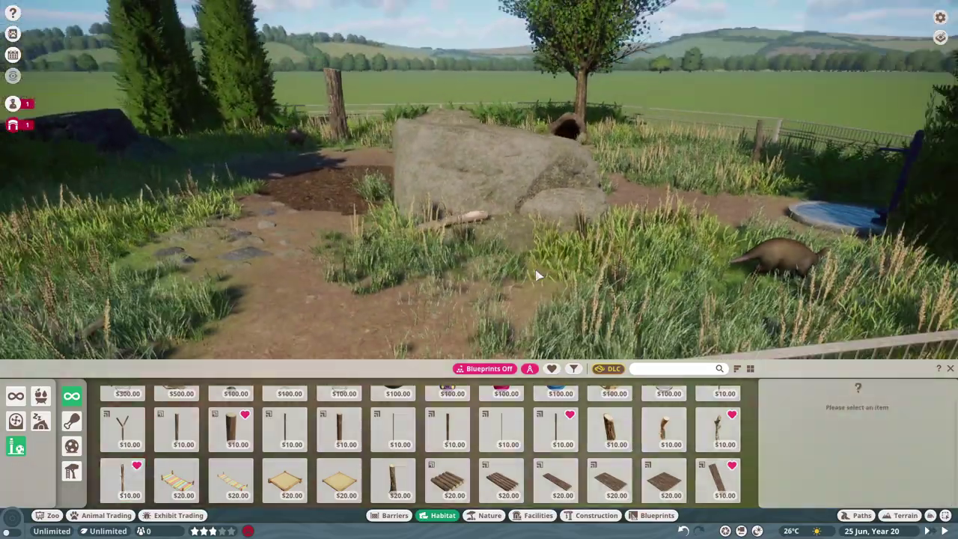
- Search the nature items for "sapl"
scroll(417, 214, down, 3)
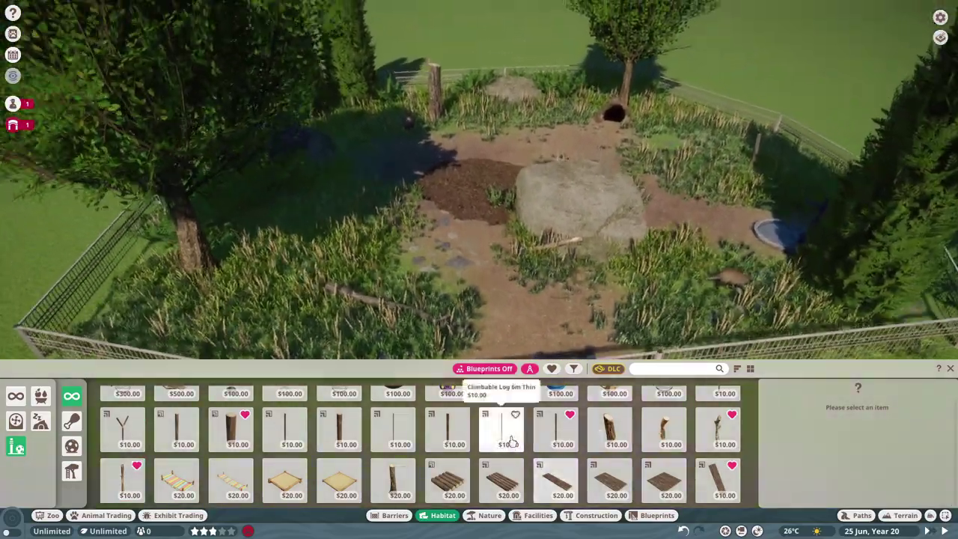
scroll(500, 225, up, 5)
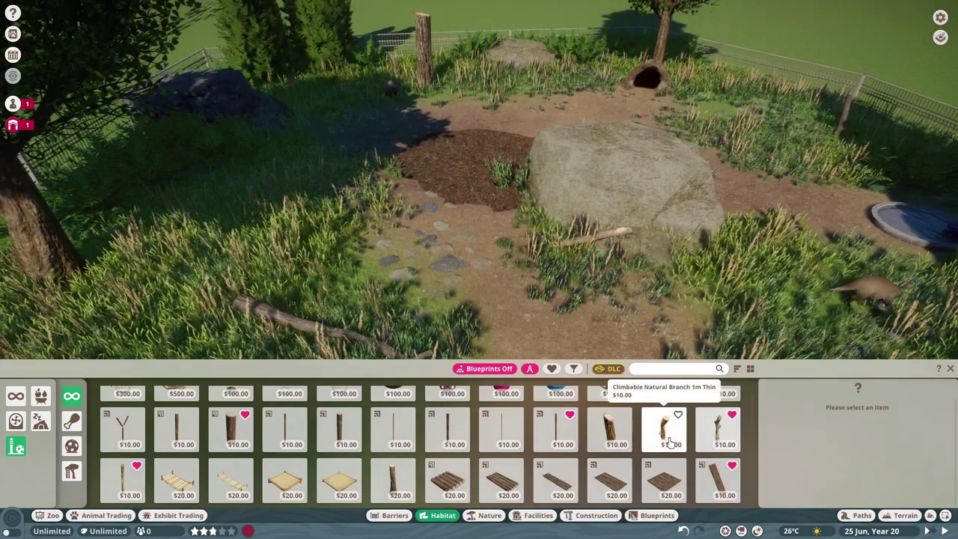
scroll(292, 431, down, 2)
key(s)
click(490, 515)
click(670, 368)
text(sa)
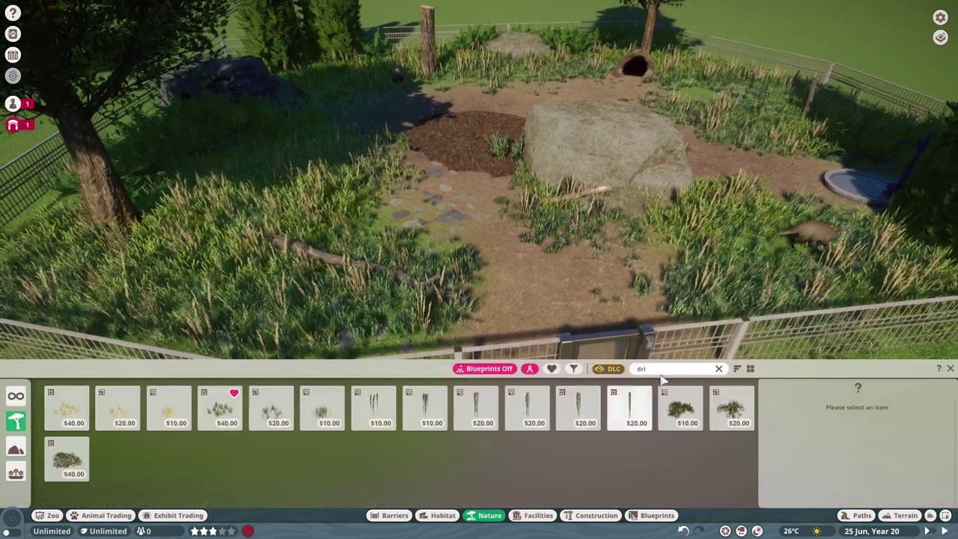
text(pl)
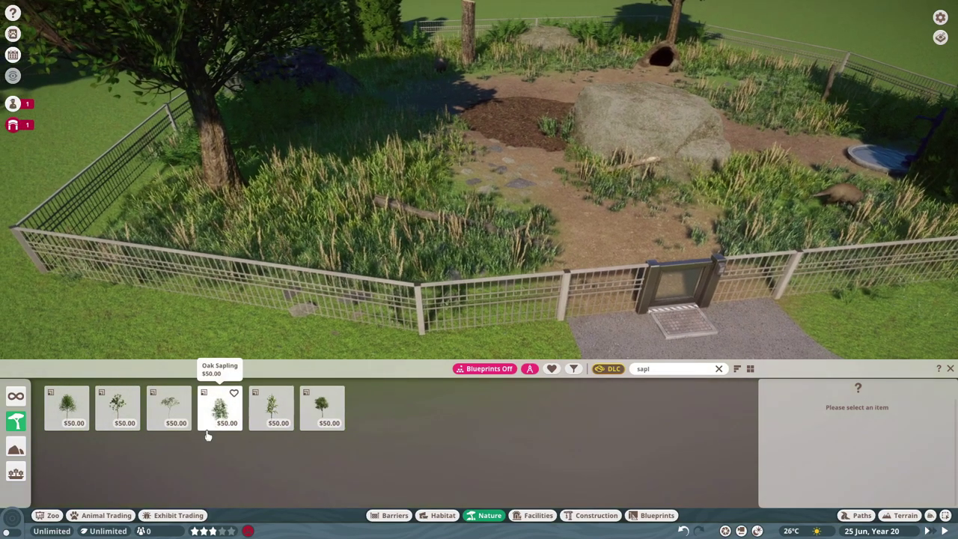
- Place Oak Saplings in the front fence corner beside the large tree and at the foot of the conifer near the water bowl
click(214, 420)
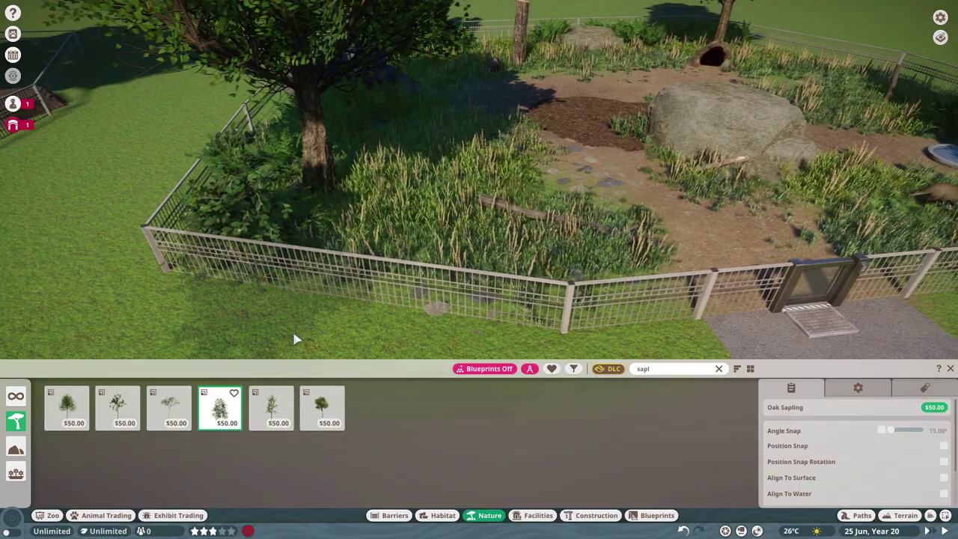
key(d)
key(w)
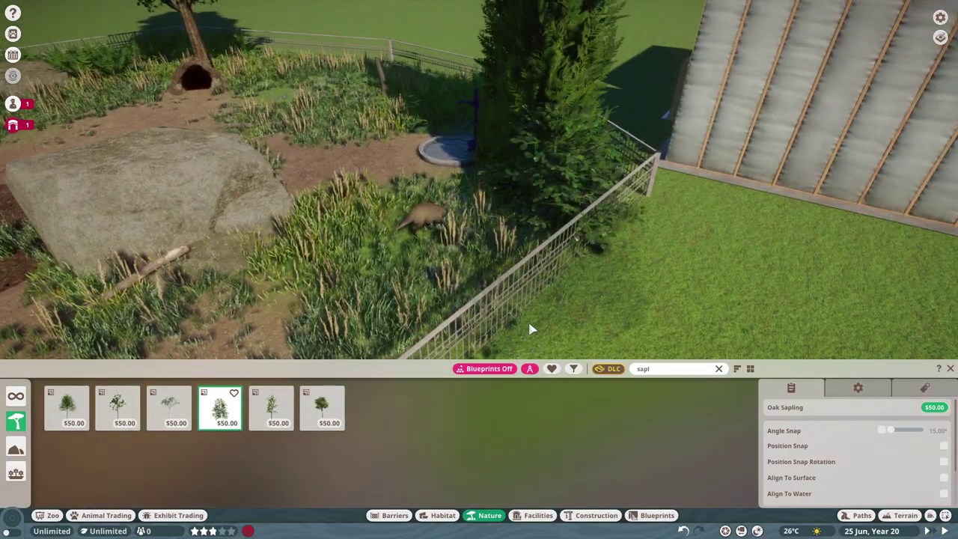
- Place Oak Saplings beside the shelter, between the back conifers and the upright trunk, and in front of the back rock, and end placement
key(a)
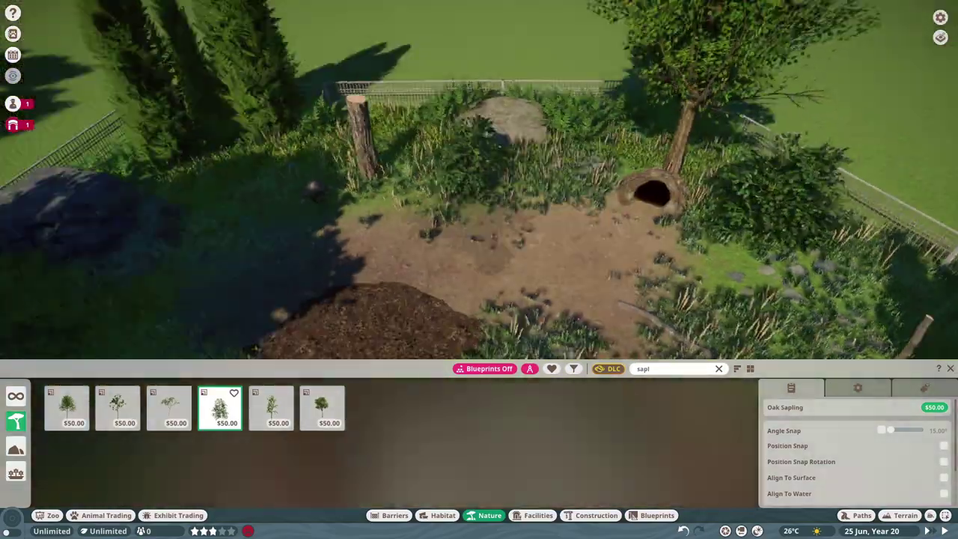
key(w)
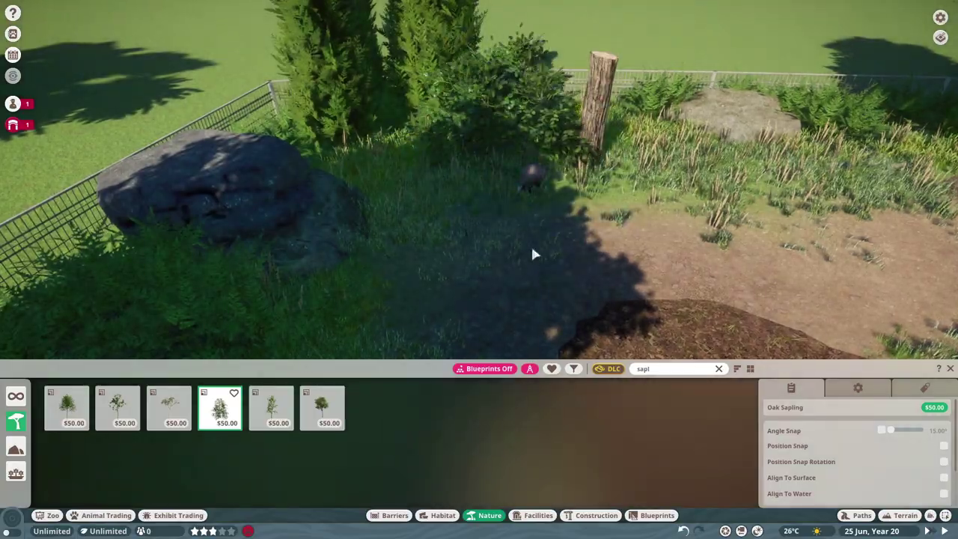
key(s)
key(w)
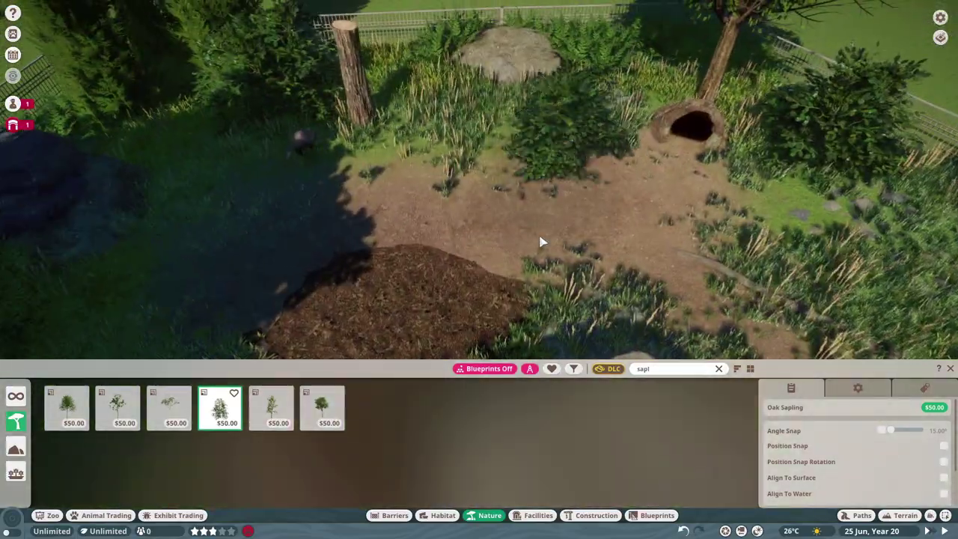
key(s)
key(w)
key(s)
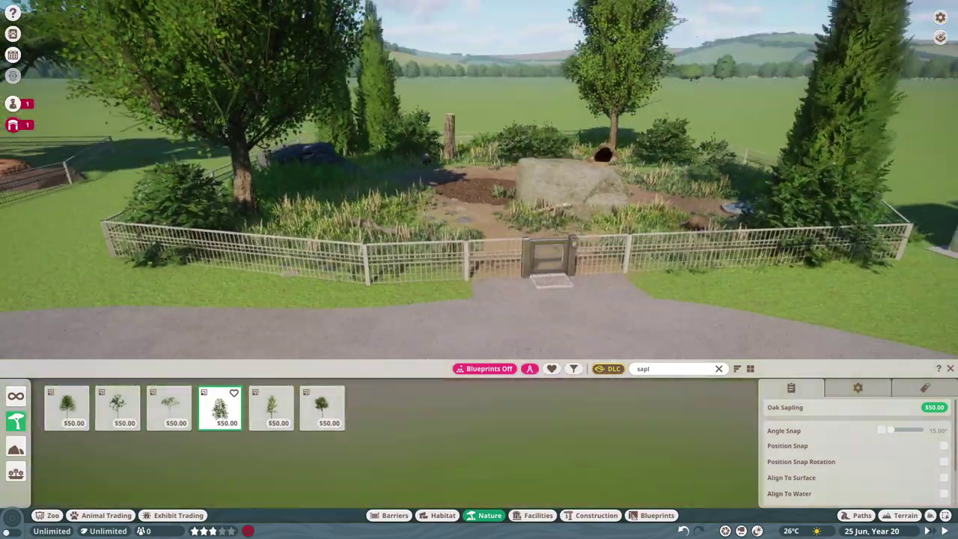
key(Escape)
- Review the planted aardvark habitat from above and from the gate side, checking its overall layout
key(d)
key(w)
key(w)
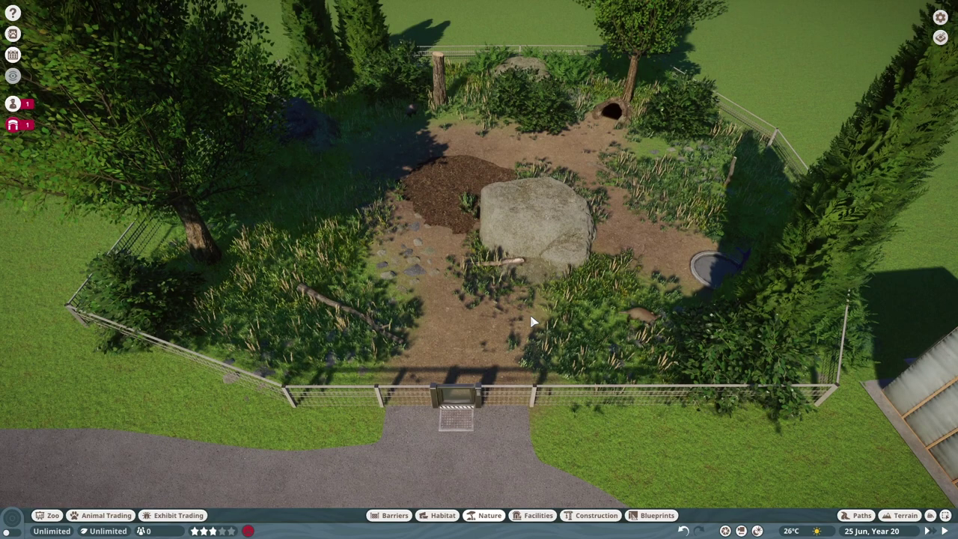
scroll(536, 287, up, 5)
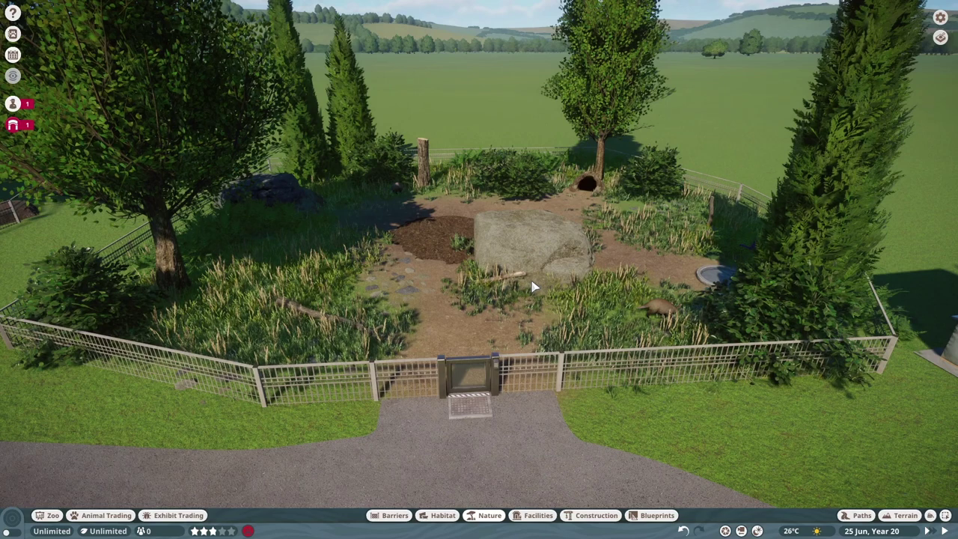
scroll(535, 287, down, 5)
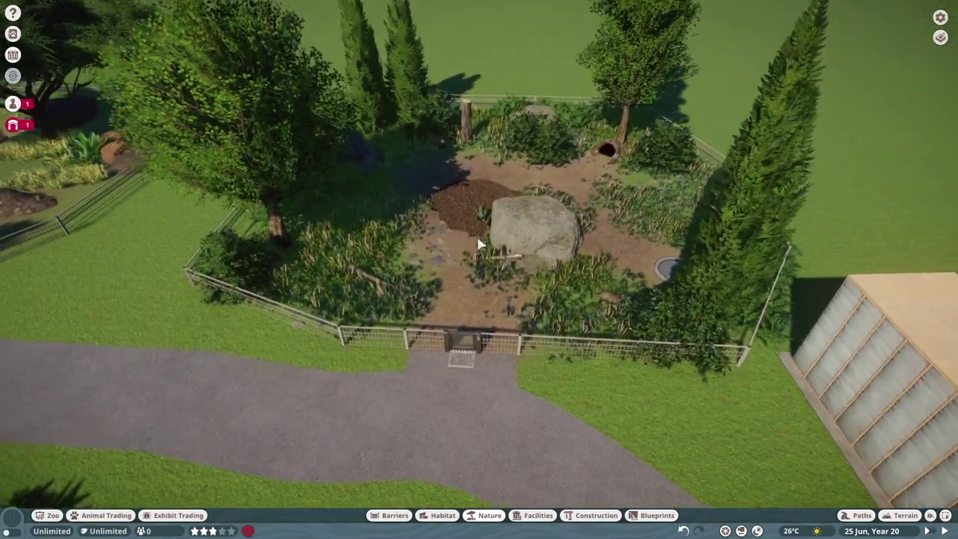
scroll(480, 243, up, 5)
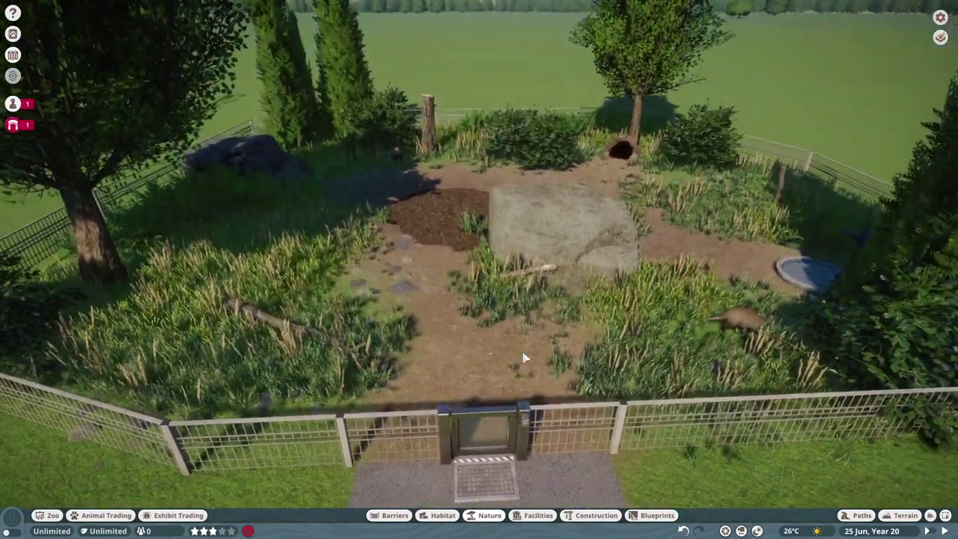
scroll(374, 284, down, 2)
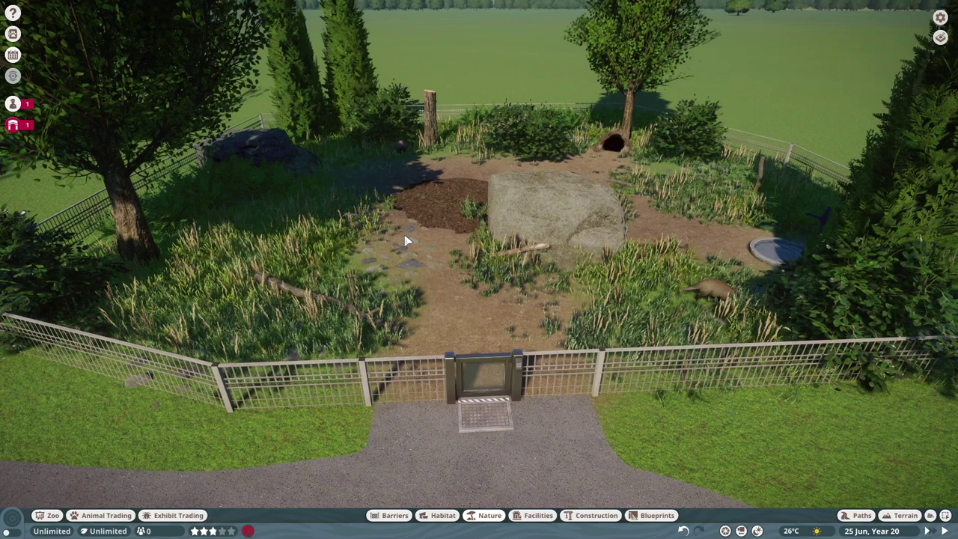
scroll(404, 241, down, 2)
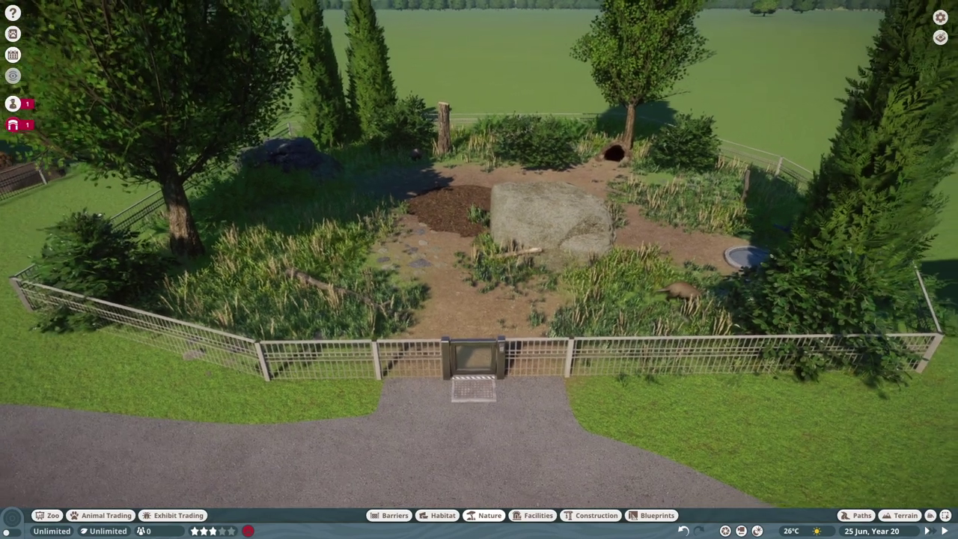
- Examine the two neighbouring fenced habitats for comparison with the aardvark enclosure
drag(400, 240, 438, 165)
scroll(438, 165, up, 2)
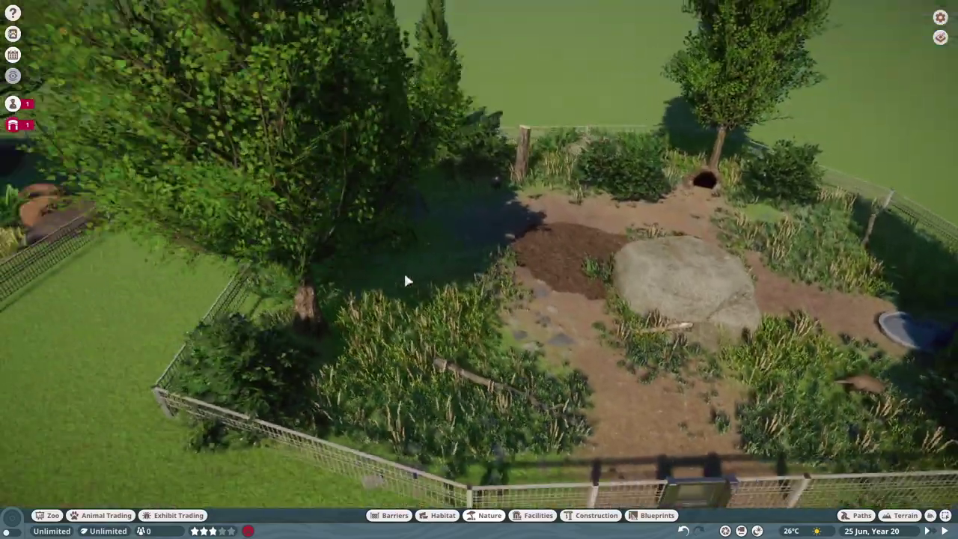
scroll(405, 275, down, 3)
key(a)
scroll(151, 132, up, 2)
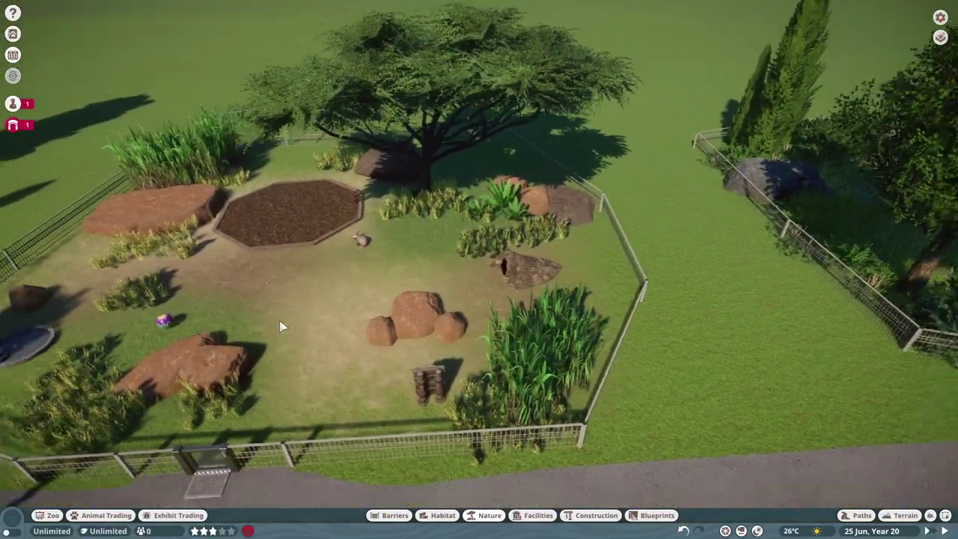
scroll(280, 326, down, 3)
key(a)
scroll(212, 199, up, 2)
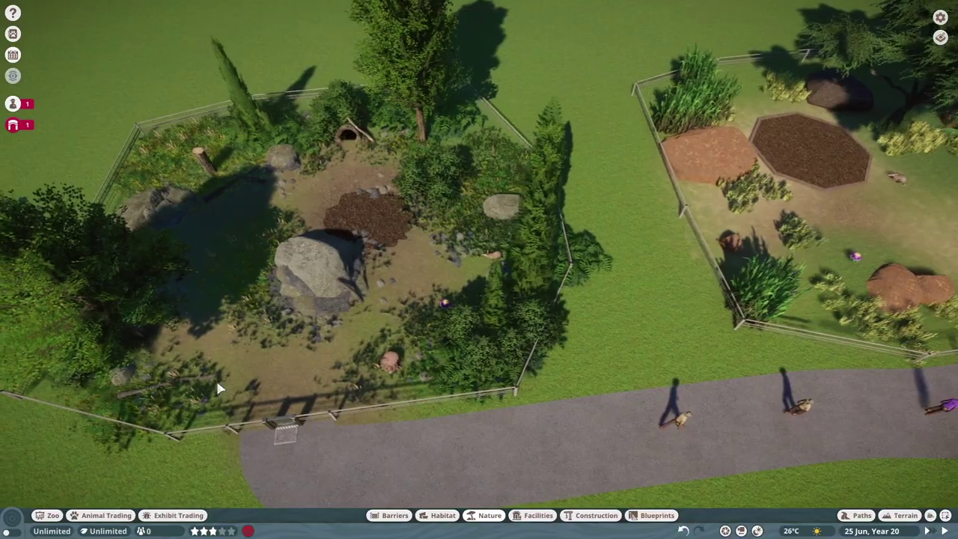
drag(219, 389, 439, 262)
scroll(479, 270, up, 3)
scroll(438, 263, down, 3)
scroll(379, 113, up, 2)
scroll(397, 350, down, 3)
- Return to the aardvark habitat and inspect its finished planting, branches and trunk from a distance and up close
key(d)
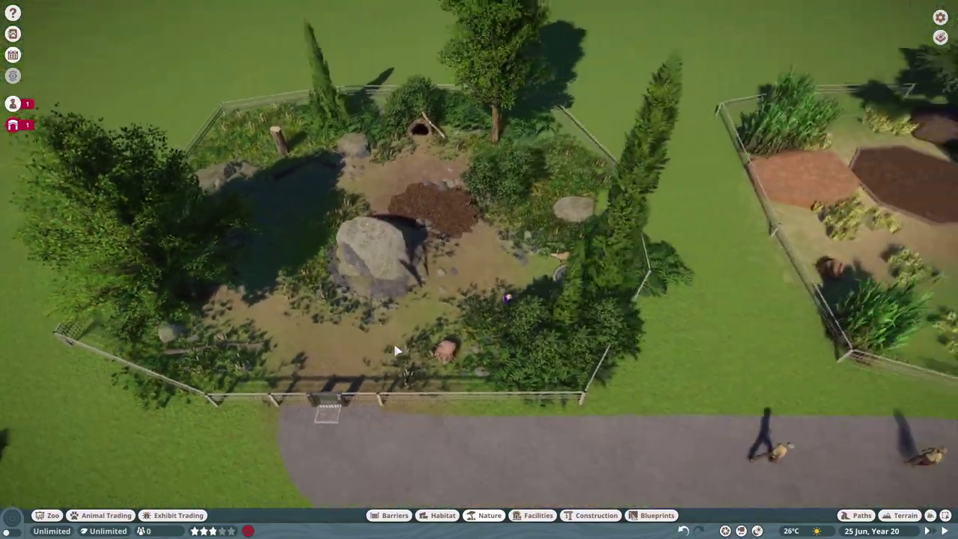
scroll(396, 349, down, 2)
key(d)
scroll(392, 349, up, 3)
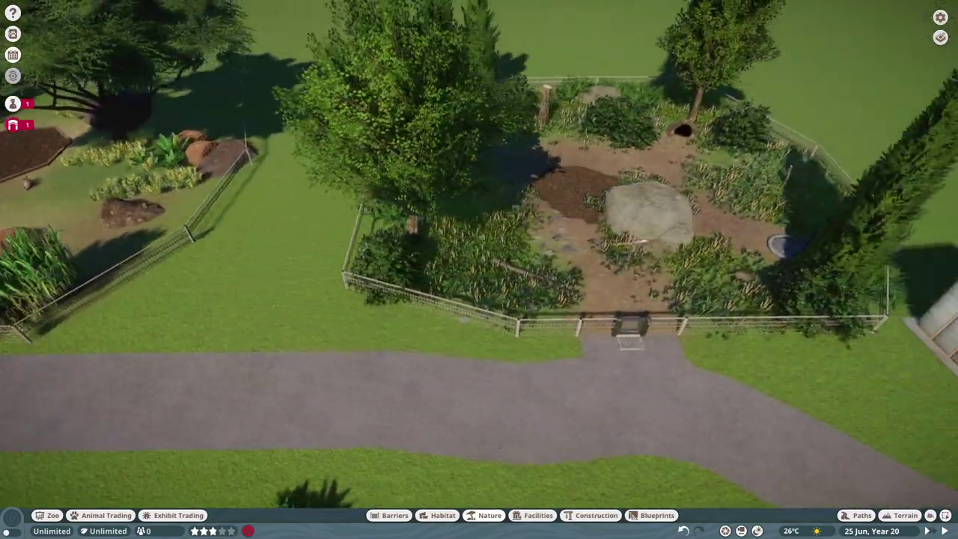
mouse_move(392, 349)
mouse_down()
mouse_move(394, 172)
mouse_move(391, 333)
mouse_up()
scroll(392, 334, up, 2)
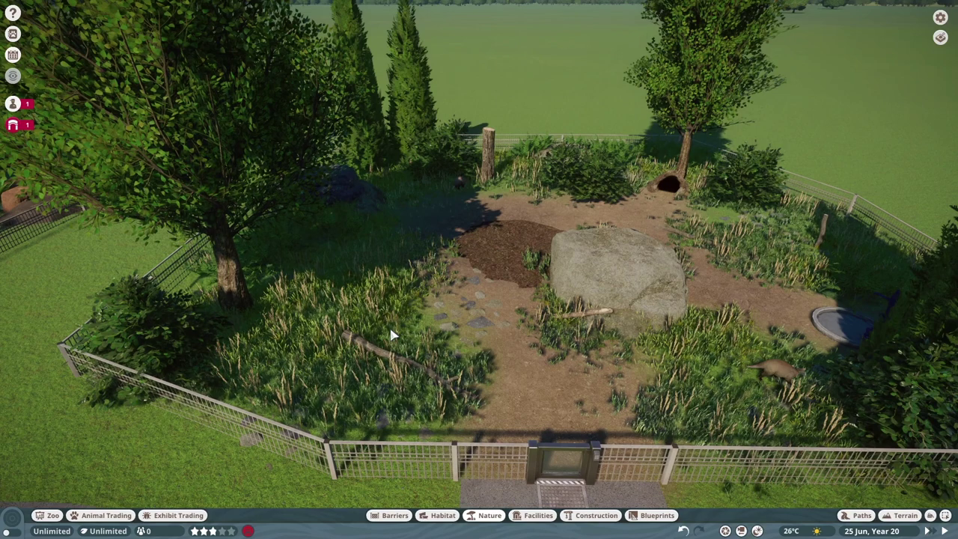
scroll(391, 335, down, 5)
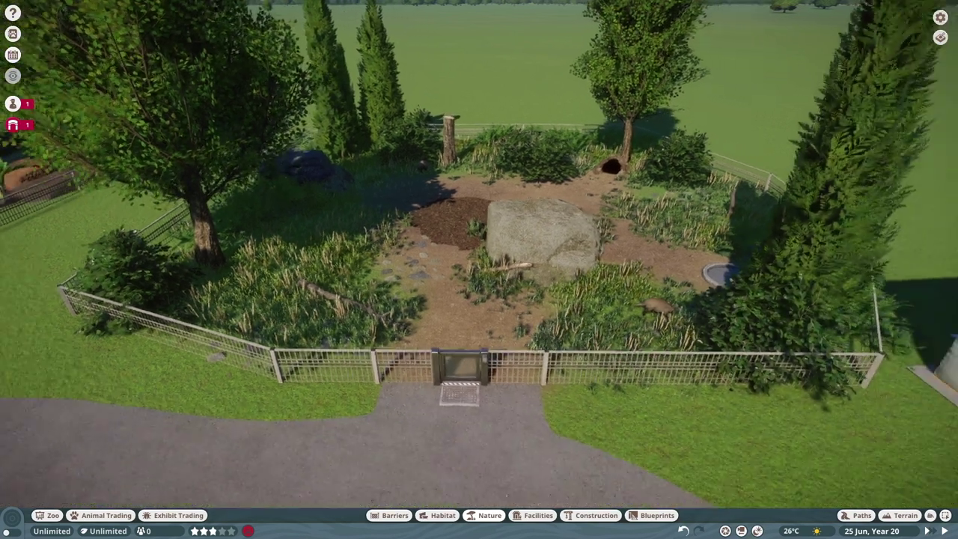
scroll(391, 336, up, 5)
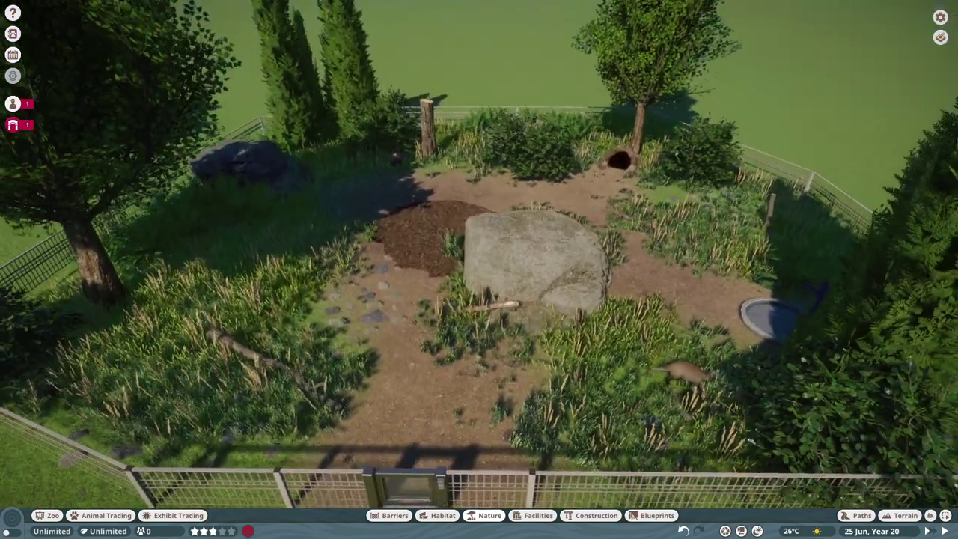